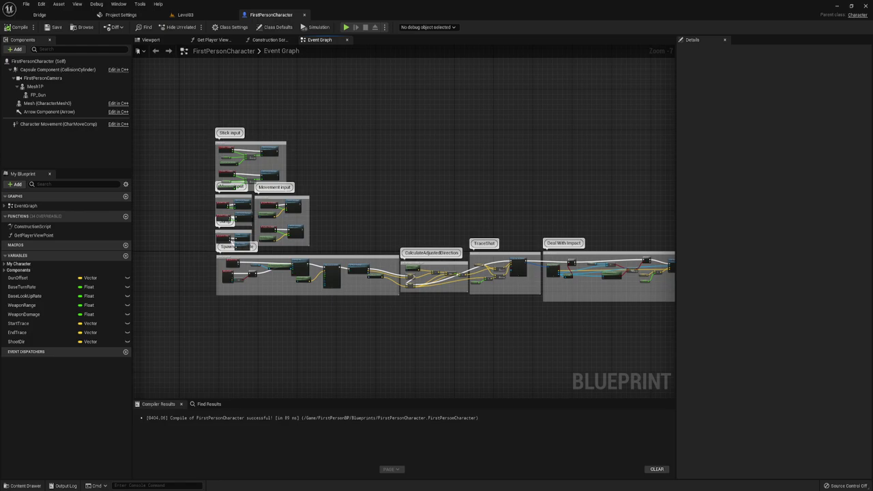
Look around the Level03 viewport, flying the camera over the blocks and cubes.
right_drag(410, 224, 424, 240)
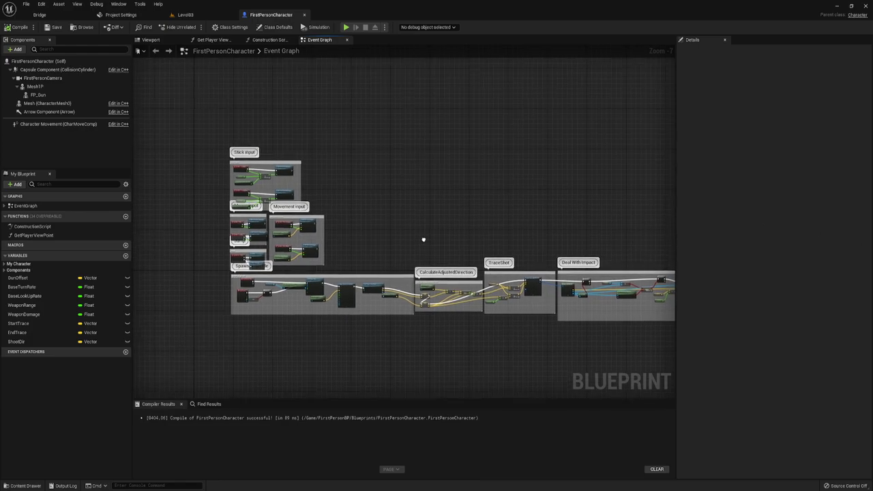
click(185, 15)
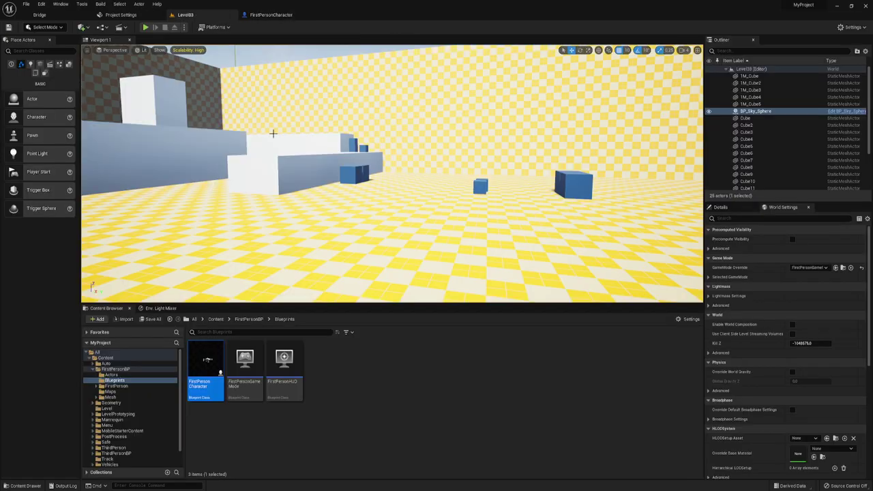
mouse_move(273, 136)
right_down()
mouse_move(273, 170)
mouse_move(314, 205)
right_up()
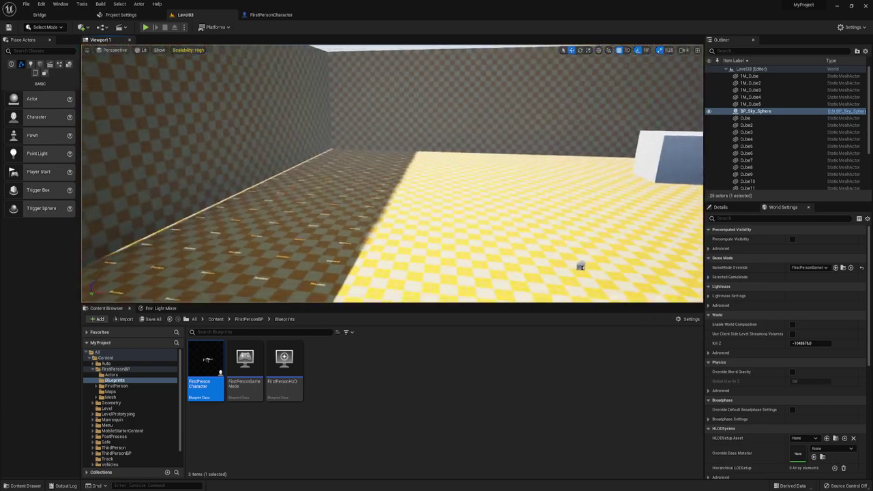
right_drag(154, 280, 399, 168)
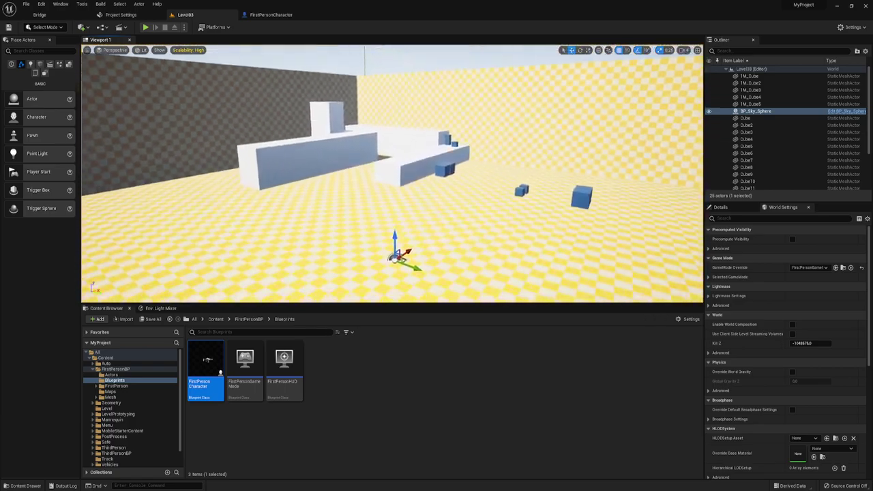
scroll(398, 168, up, 1)
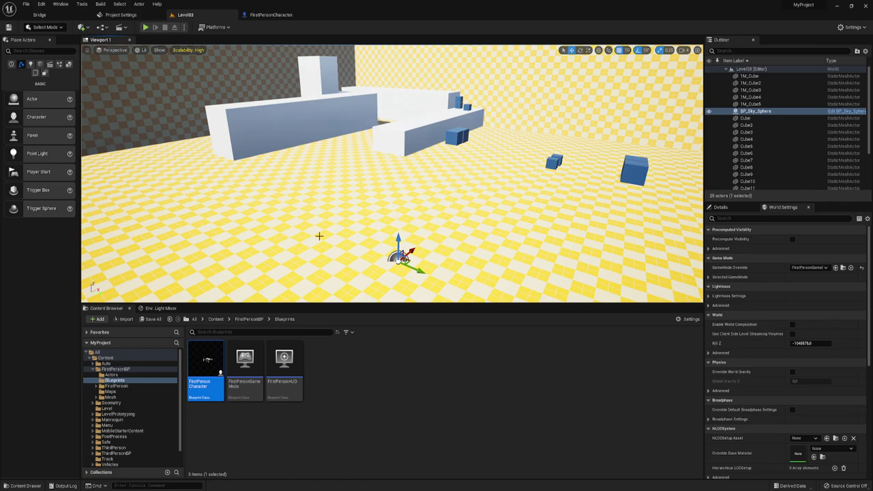
right_drag(417, 182, 417, 225)
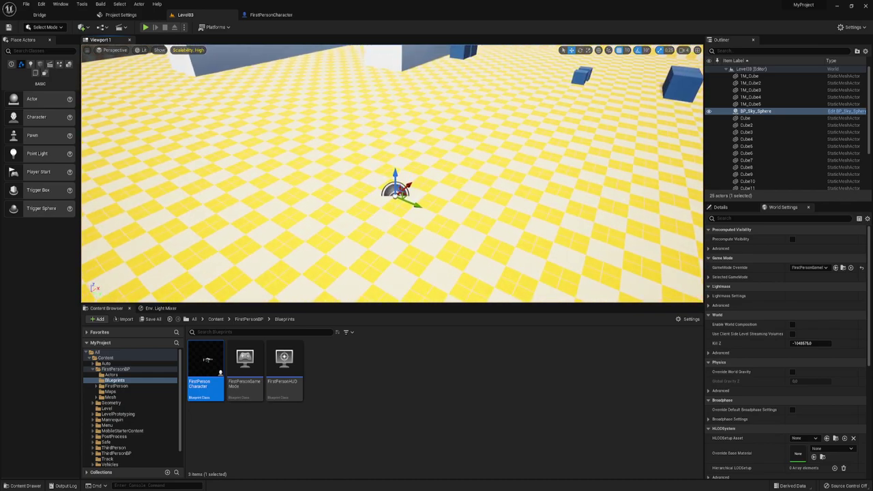
Back in the FirstPersonCharacter graph, pull InputAction Fire out of the Spawn projectile group.
click(270, 20)
scroll(336, 164, up, 2)
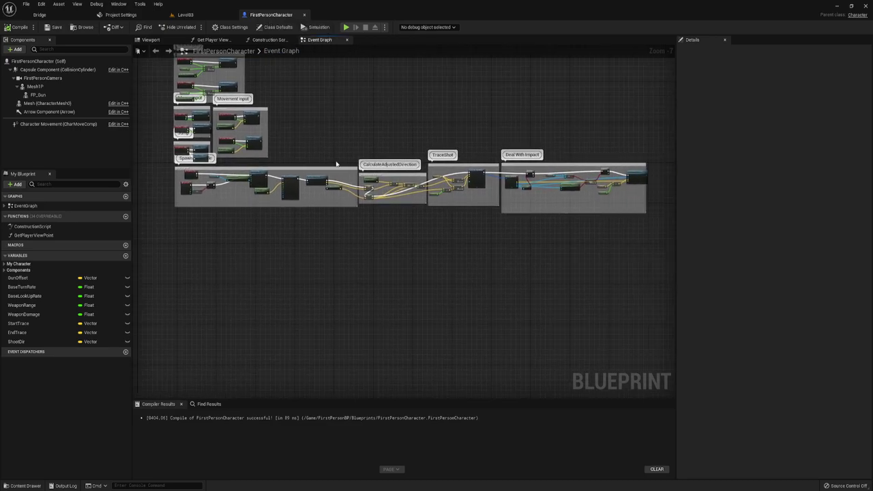
scroll(337, 164, up, 4)
scroll(416, 213, up, 3)
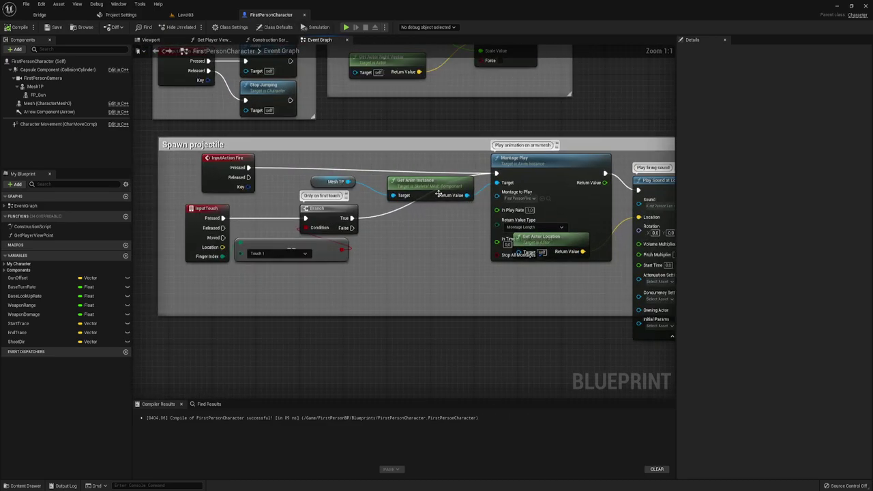
right_drag(437, 195, 505, 210)
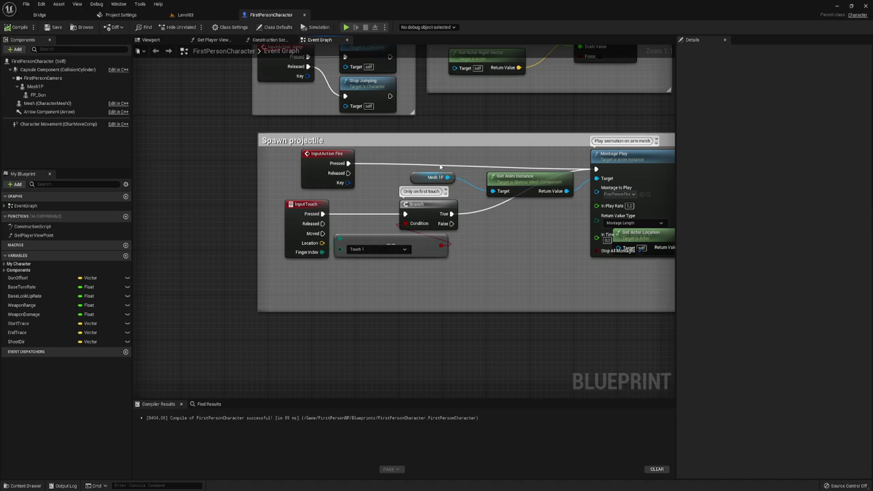
scroll(440, 167, down, 1)
scroll(342, 181, down, 2)
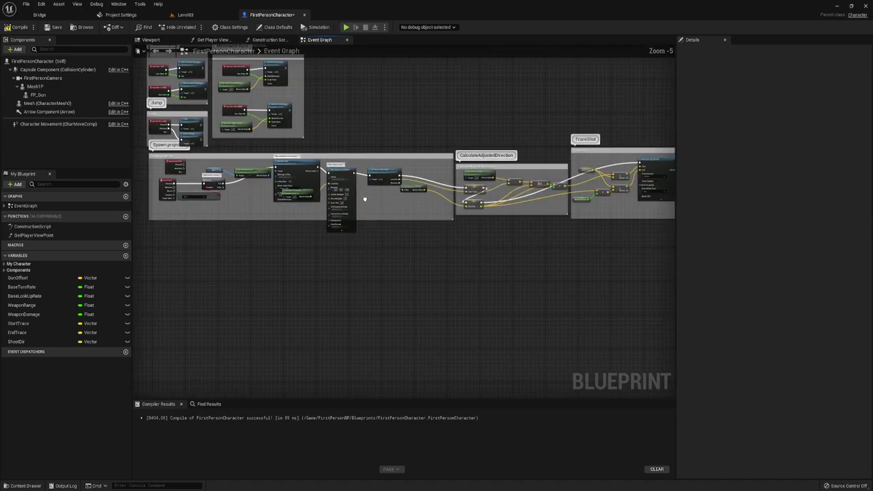
scroll(251, 194, down, 2)
right_drag(251, 194, 537, 190)
drag(376, 145, 356, 232)
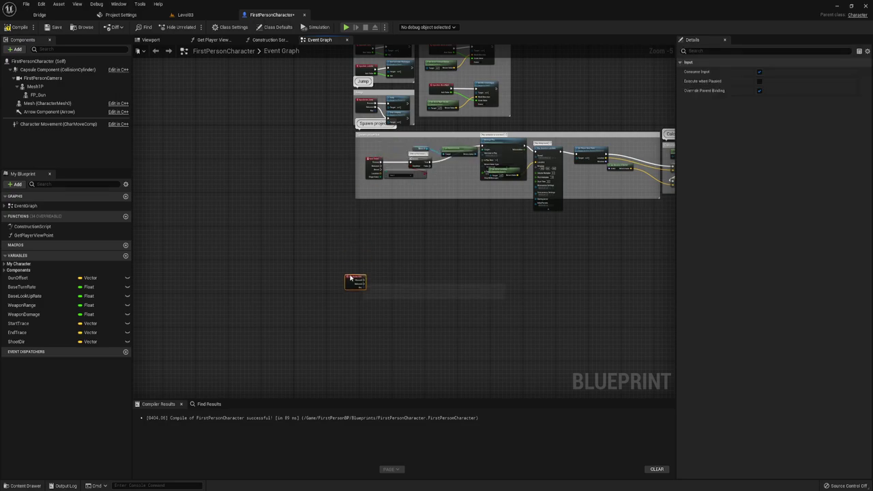
Reposition the InputAction Fire node lower in open graph space, leaving room above it.
scroll(362, 235, up, 3)
scroll(368, 226, up, 2)
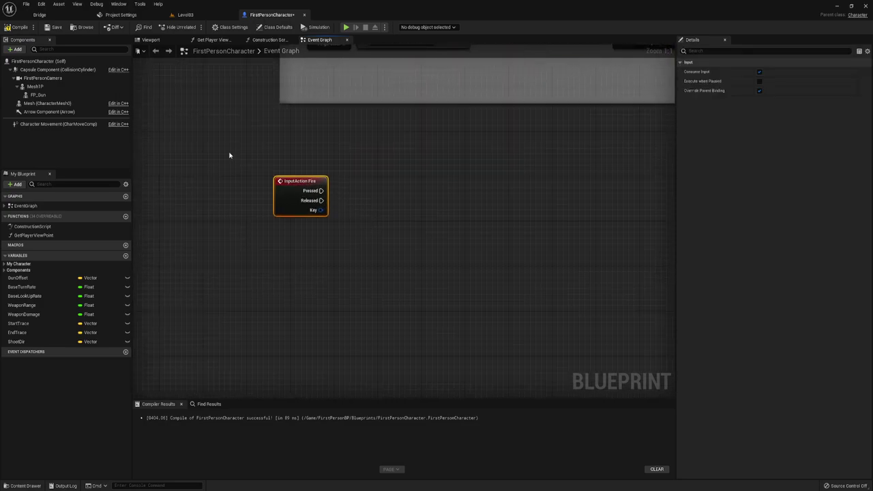
drag(229, 156, 441, 296)
right_drag(409, 228, 345, 220)
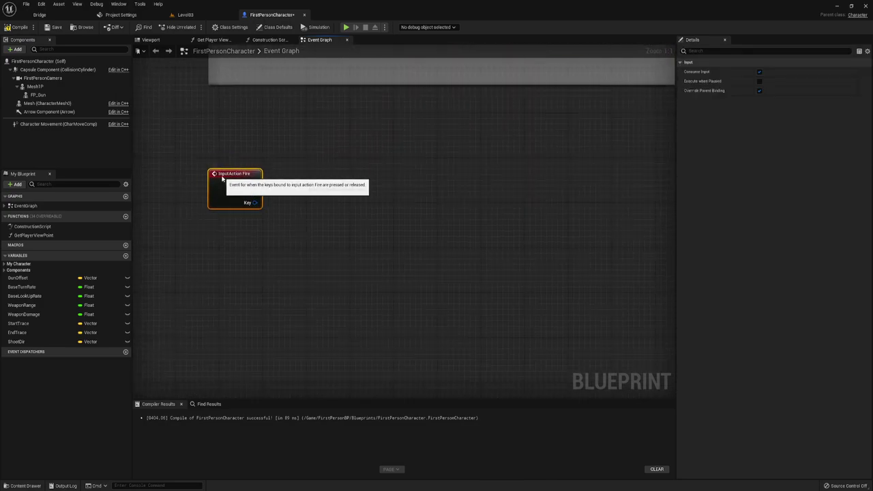
drag(223, 179, 236, 169)
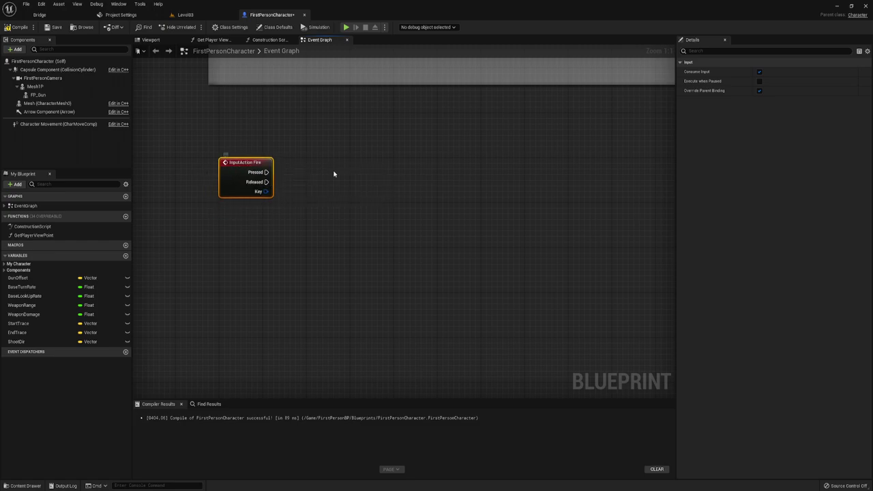
right_drag(321, 181, 317, 326)
scroll(321, 270, down, 2)
scroll(202, 236, down, 2)
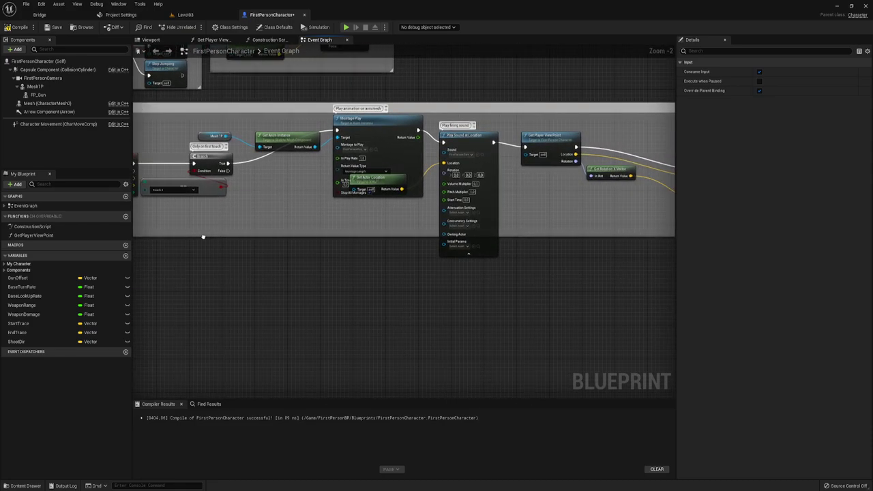
scroll(380, 238, down, 2)
scroll(407, 219, down, 2)
scroll(402, 214, up, 1)
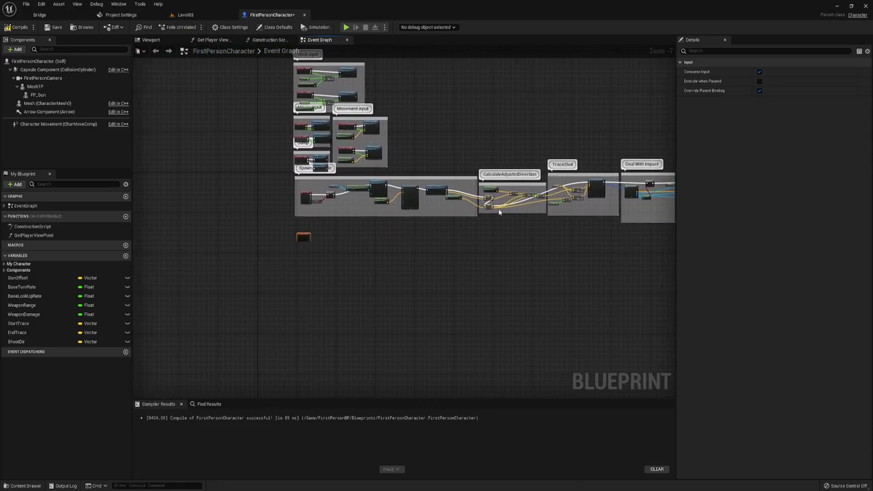
scroll(404, 191, up, 1)
scroll(406, 157, up, 1)
scroll(406, 157, up, 4)
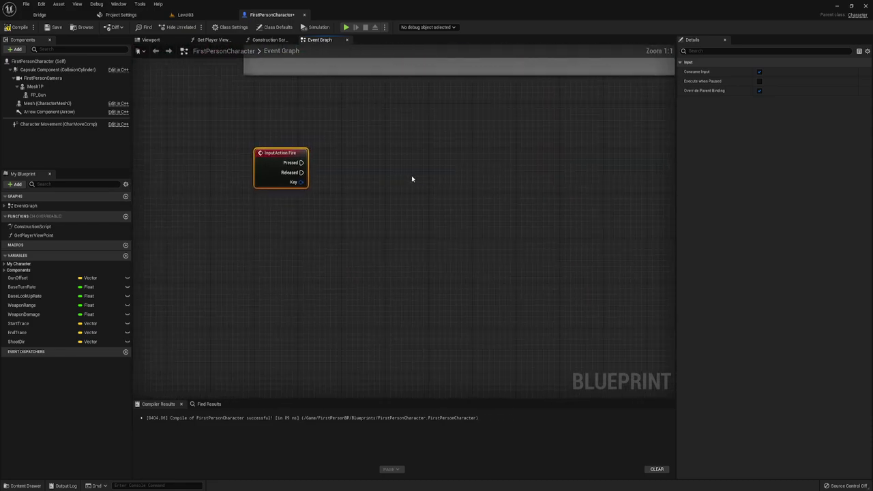
drag(262, 166, 250, 348)
right_drag(314, 312, 324, 245)
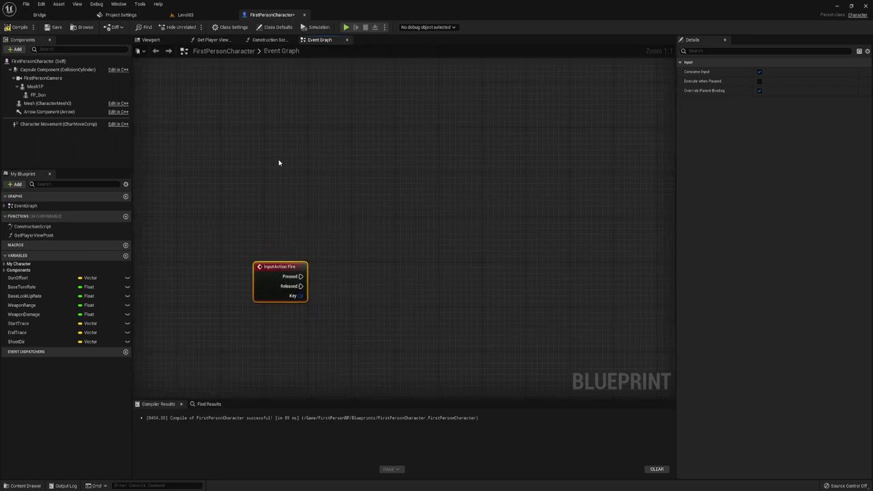
Add an Event Tick node from the 'tick' search above the Fire event.
right_click(265, 111)
text(tick)
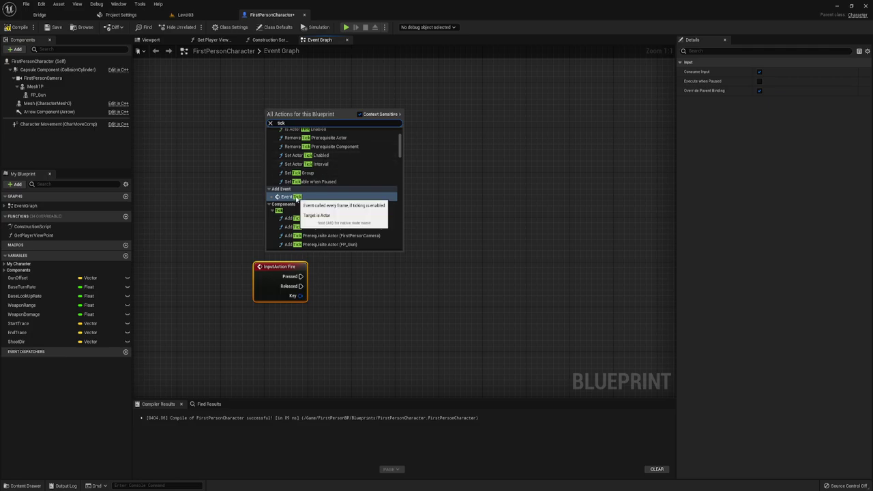
key(Return)
right_drag(321, 130, 334, 186)
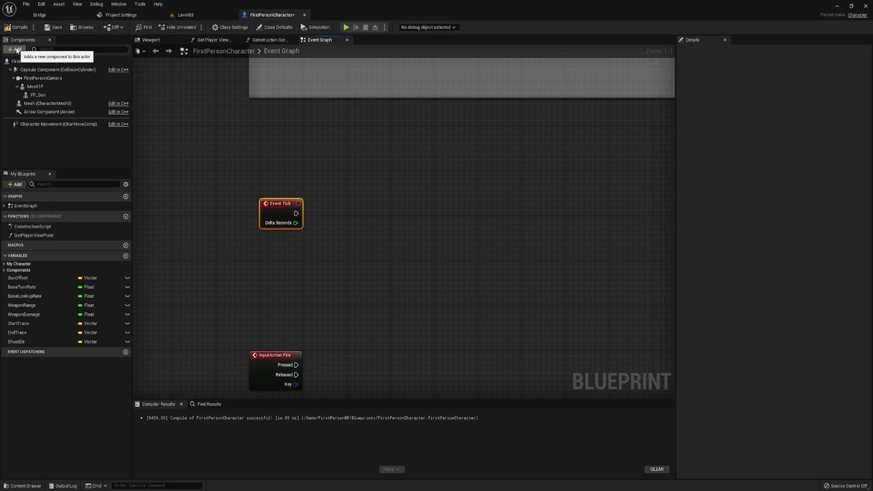
Add a Physics Handle component from the 'phy' search, keeping the name PhysicsHandle.
click(16, 50)
text(p)
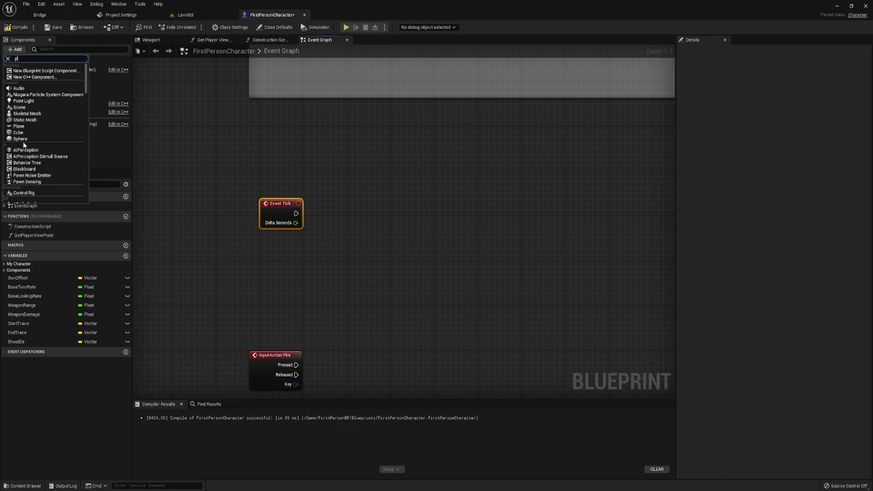
text(g)
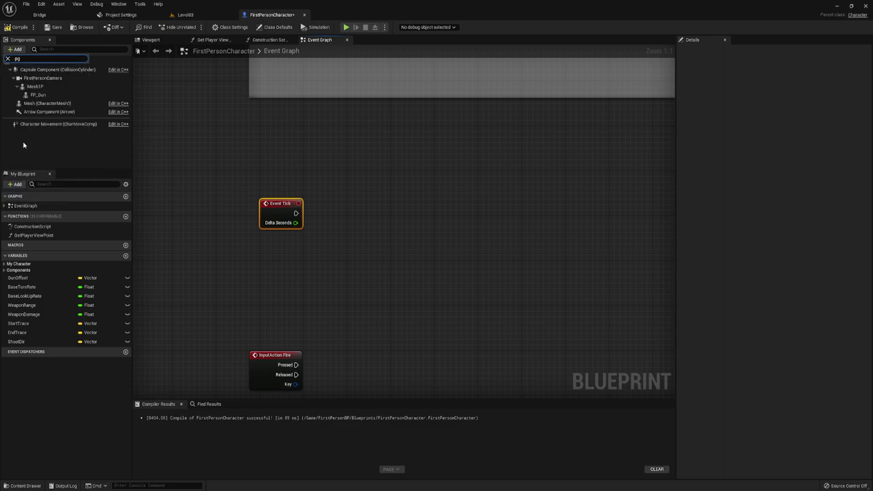
key(BackSpace)
text(hy)
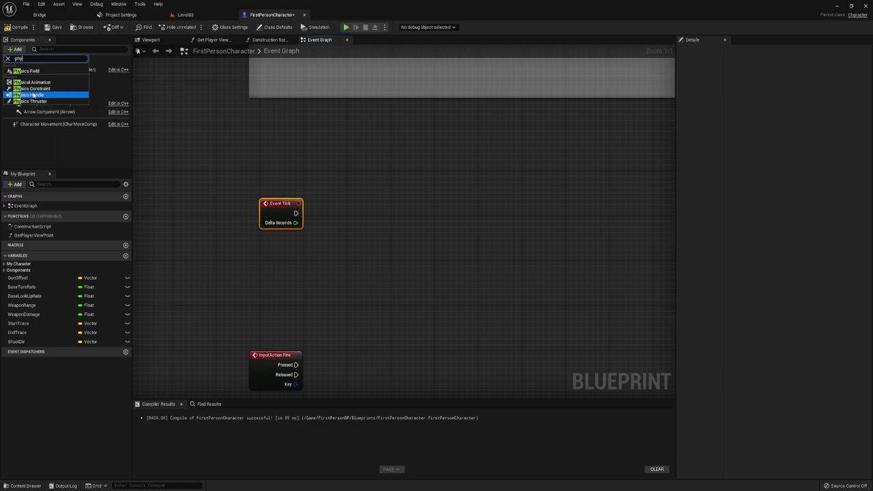
click(37, 96)
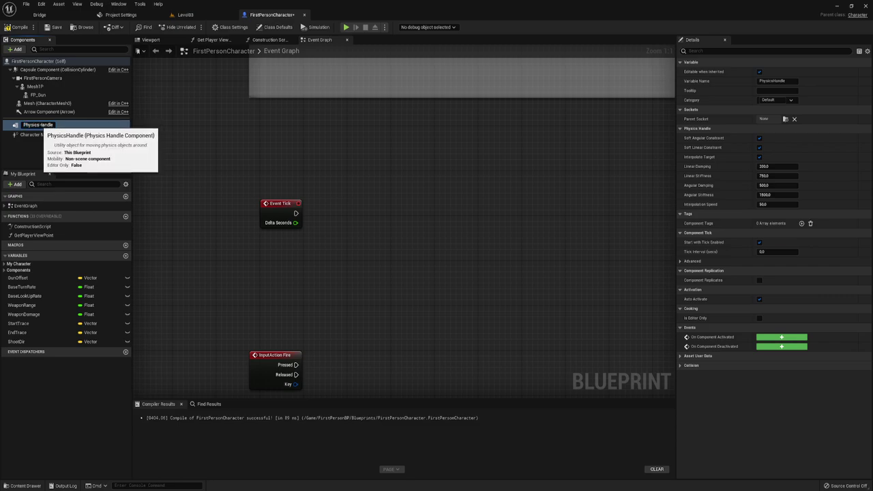
drag(39, 125, 66, 127)
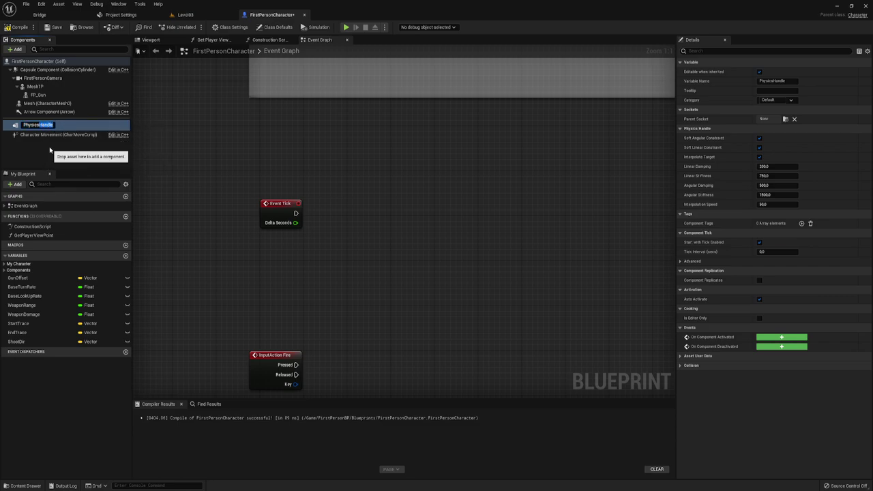
click(49, 149)
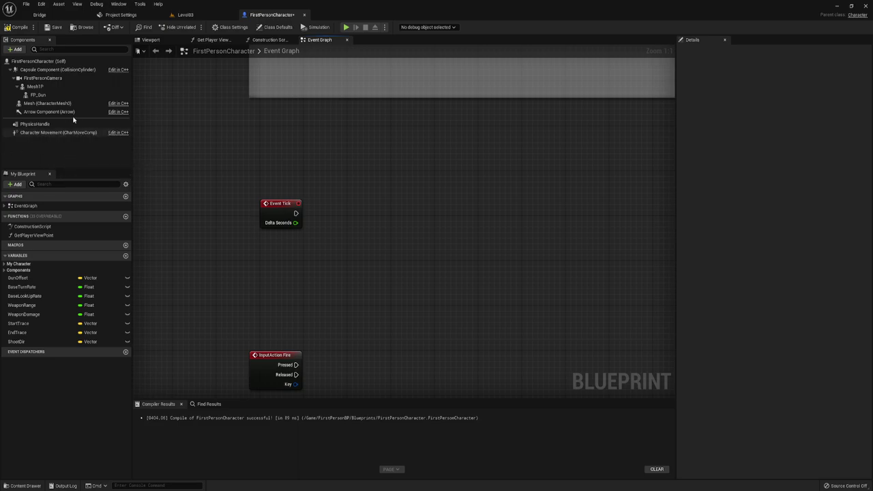
Drop a PhysicsHandle reference into the graph beside Event Tick.
drag(34, 123, 341, 221)
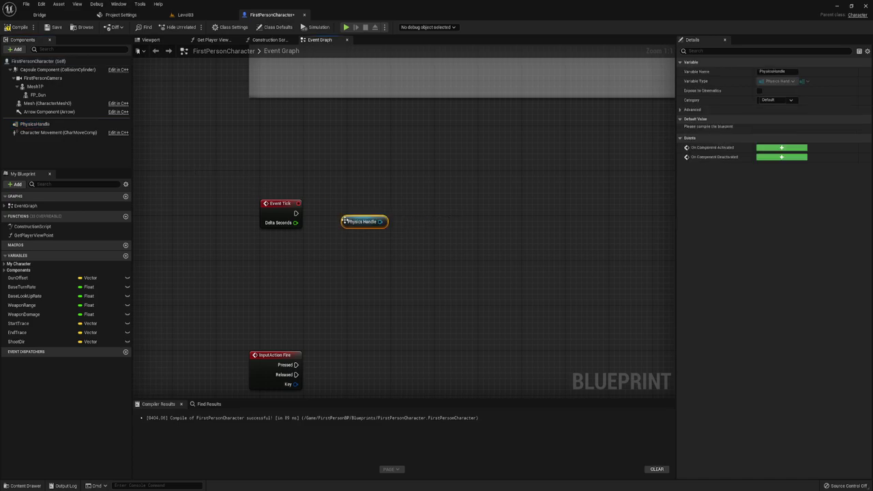
right_drag(329, 236, 310, 221)
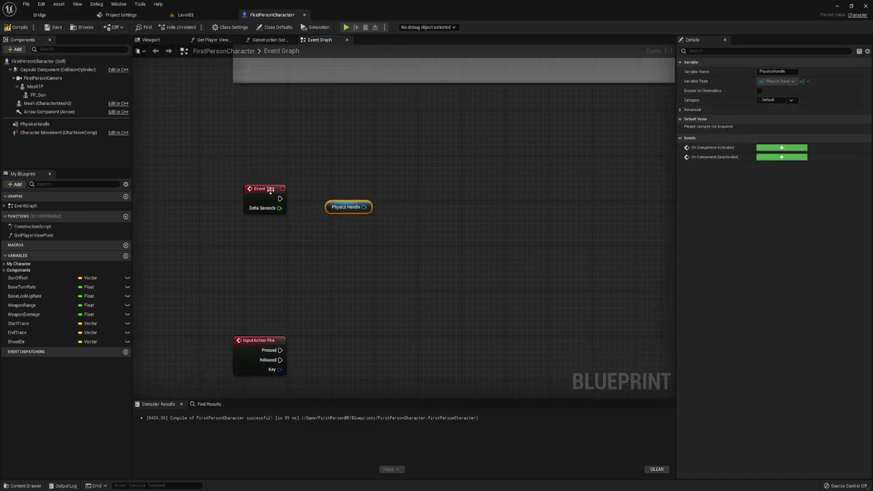
drag(265, 194, 263, 188)
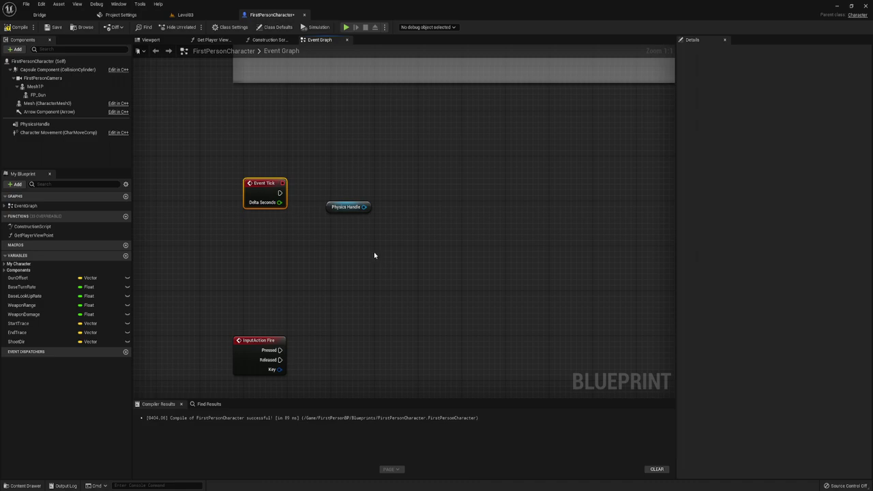
right_drag(363, 250, 335, 253)
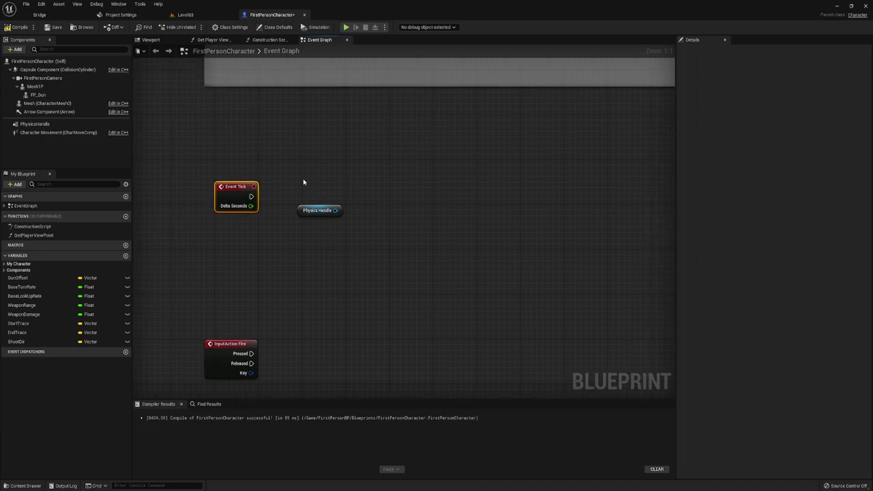
mouse_move(289, 200)
mouse_down()
mouse_move(367, 233)
mouse_move(348, 218)
mouse_move(370, 185)
mouse_up()
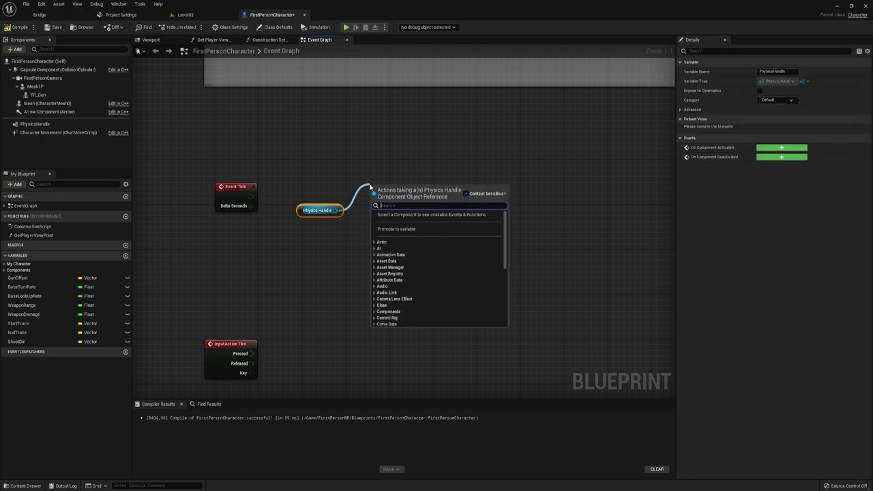
Add a Set Target Location node for the Physics Handle, then view the character Viewport.
text(set)
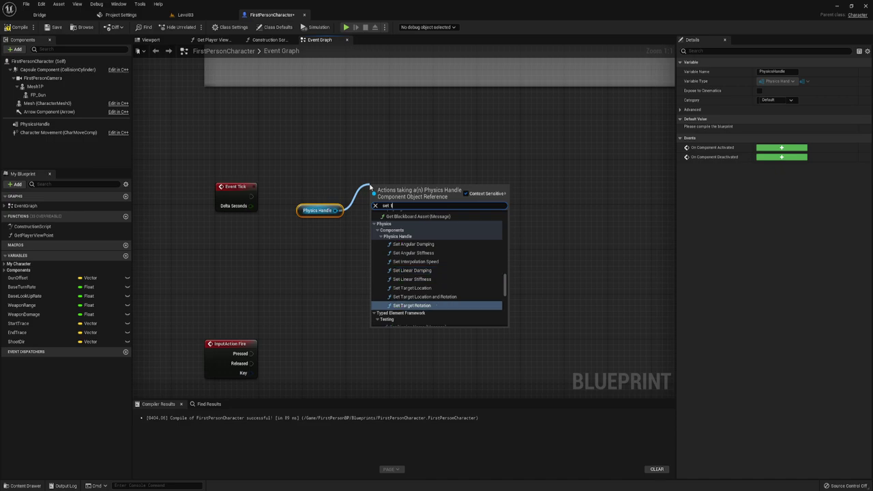
text(ta)
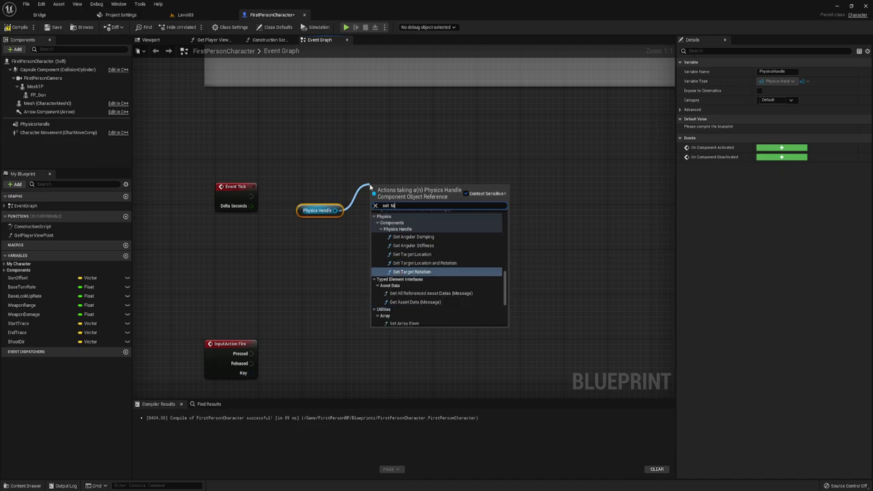
text(rg)
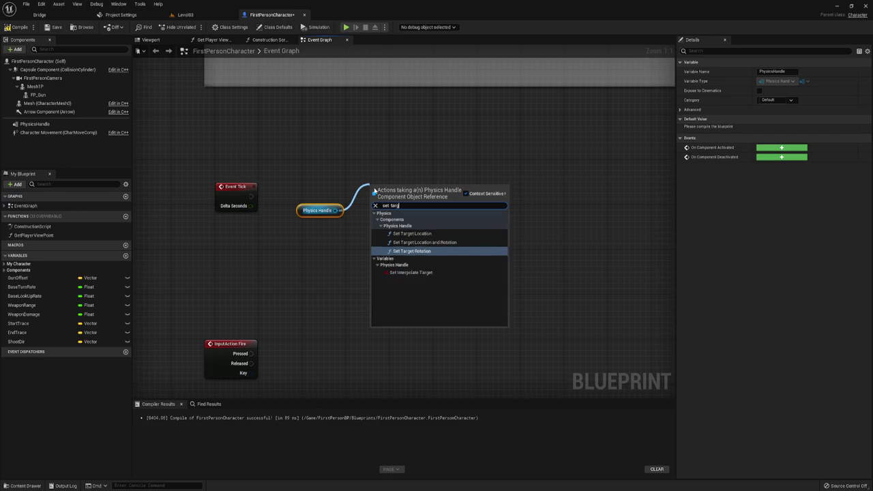
click(412, 233)
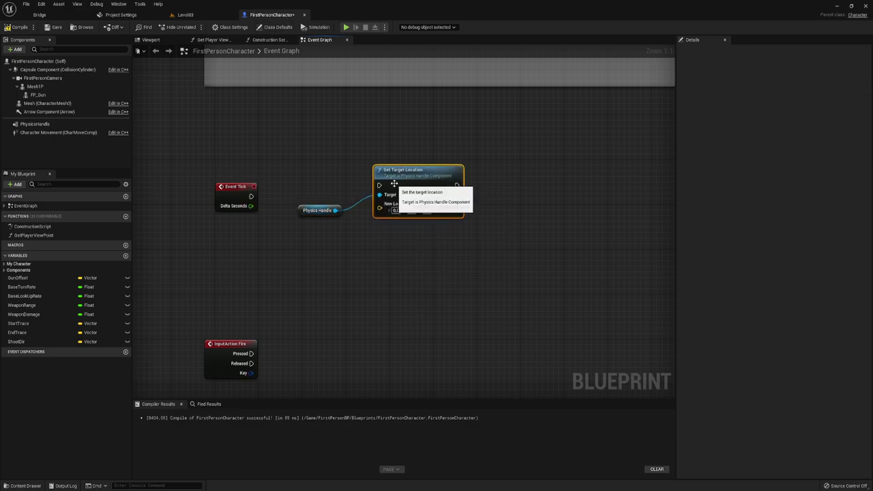
drag(377, 215, 382, 199)
right_drag(376, 249, 403, 258)
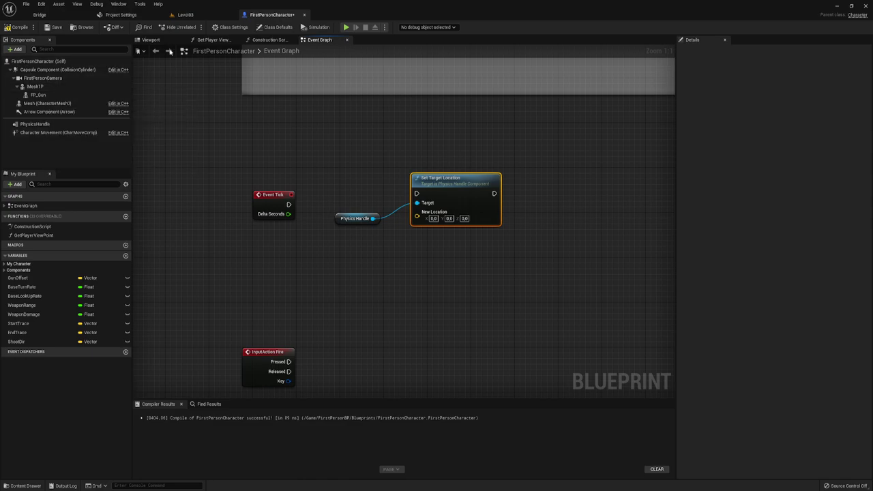
click(151, 40)
drag(304, 200, 392, 211)
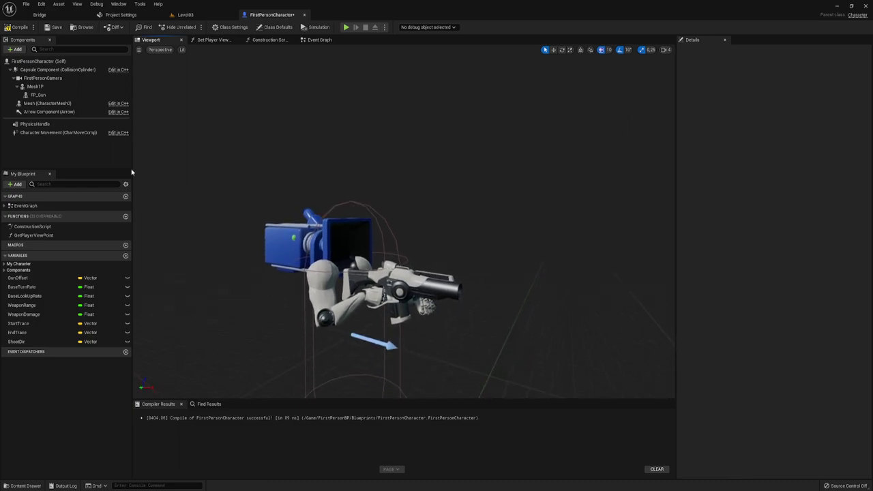
With FP_Gun selected, browse the Add component list for Scene Component.
click(38, 94)
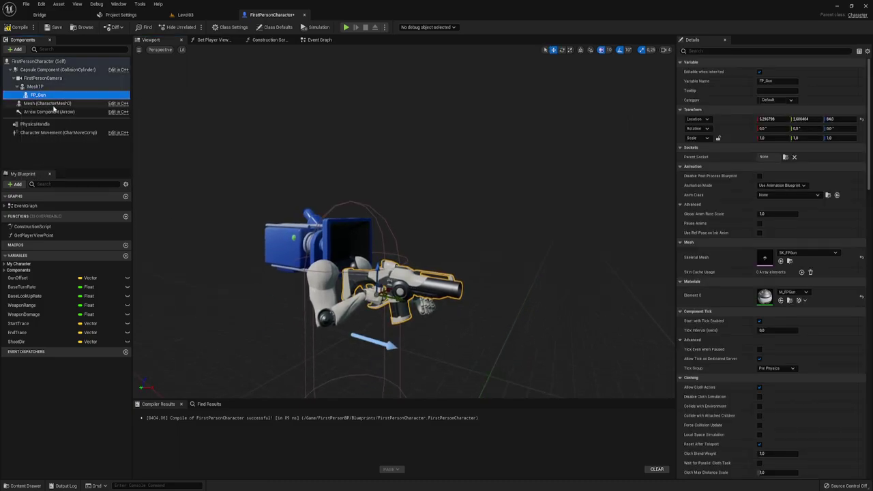
click(37, 88)
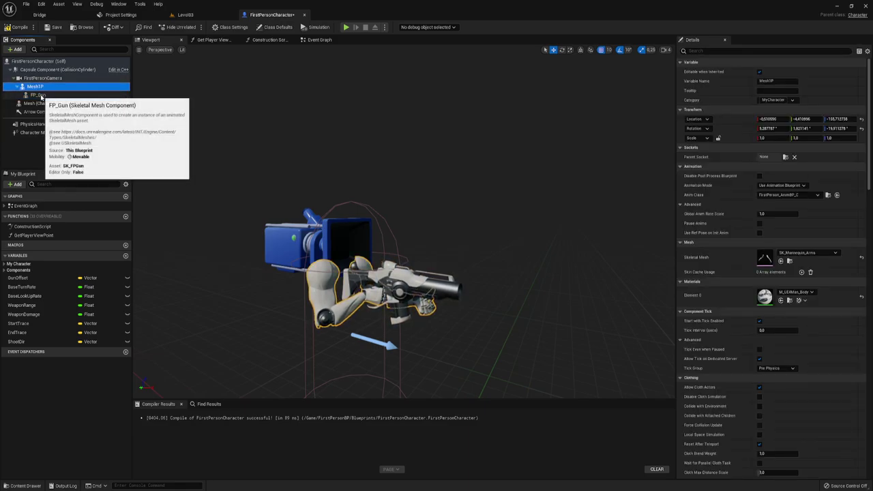
click(41, 96)
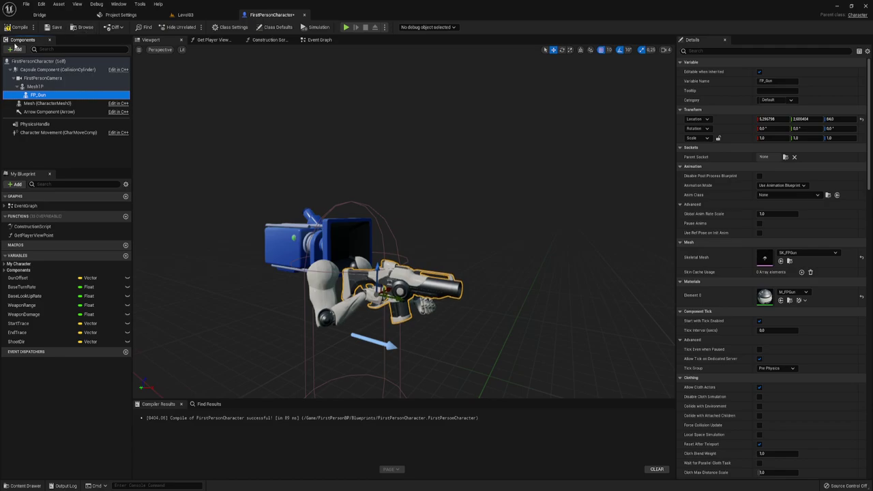
click(15, 48)
scroll(28, 135, down, 3)
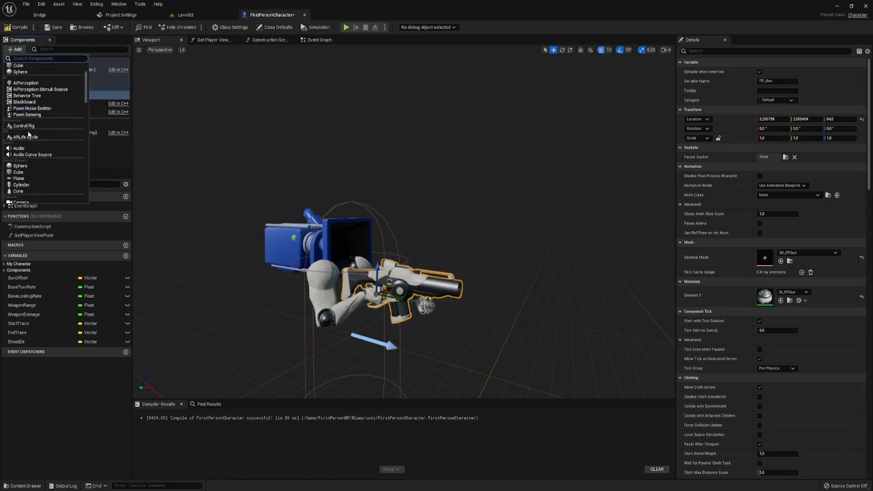
scroll(29, 134, down, 2)
scroll(29, 134, down, 2)
scroll(28, 135, down, 2)
scroll(28, 135, down, 2)
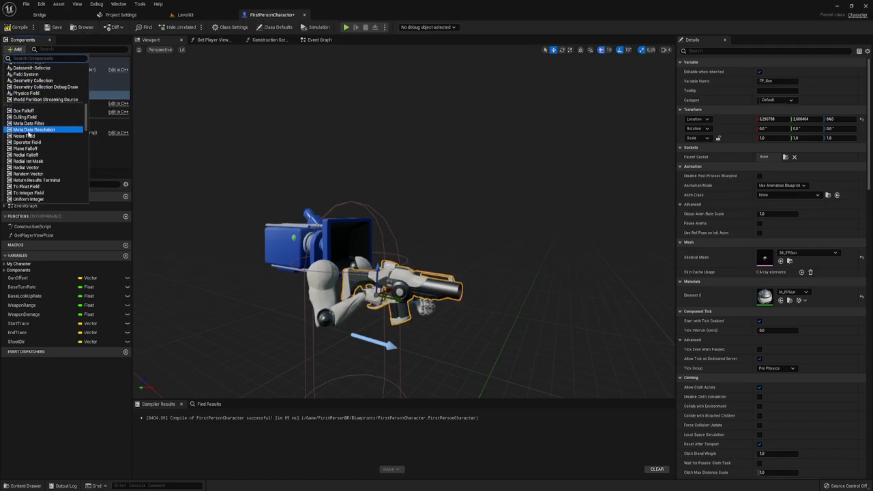
scroll(29, 136, down, 1)
scroll(29, 136, up, 1)
scroll(28, 136, down, 1)
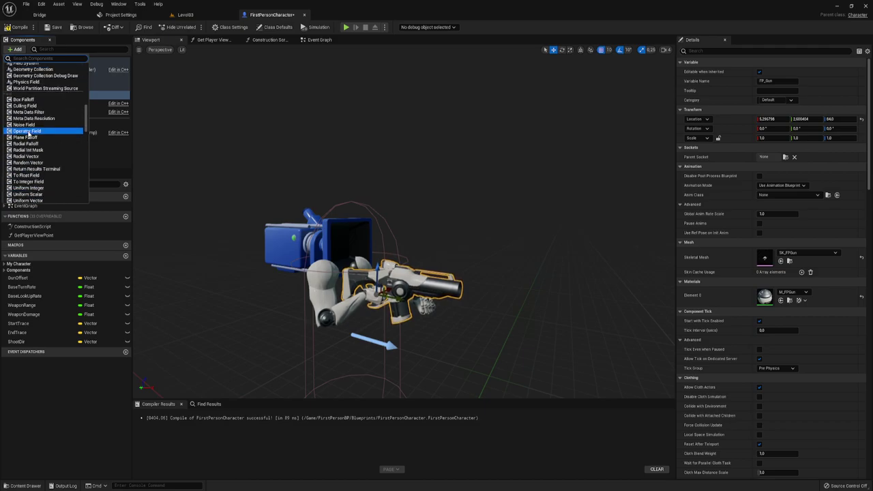
scroll(29, 135, up, 2)
scroll(29, 135, up, 2)
scroll(29, 134, up, 2)
scroll(28, 135, up, 2)
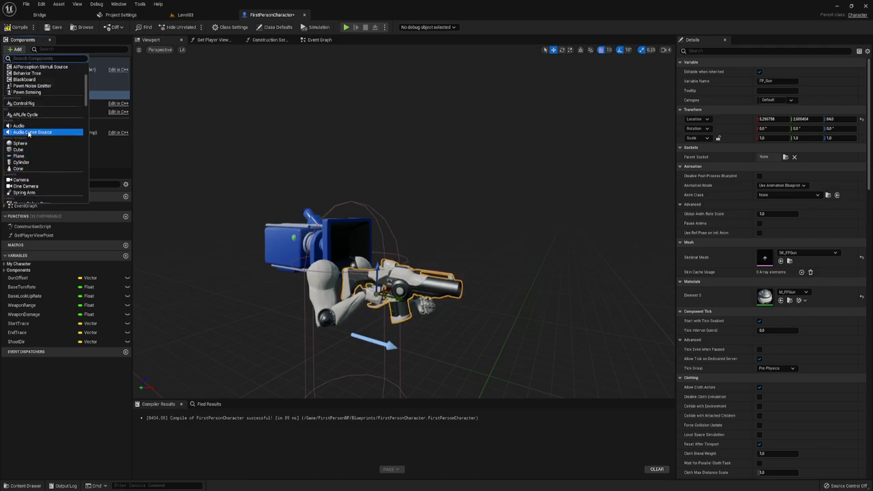
scroll(29, 133, up, 1)
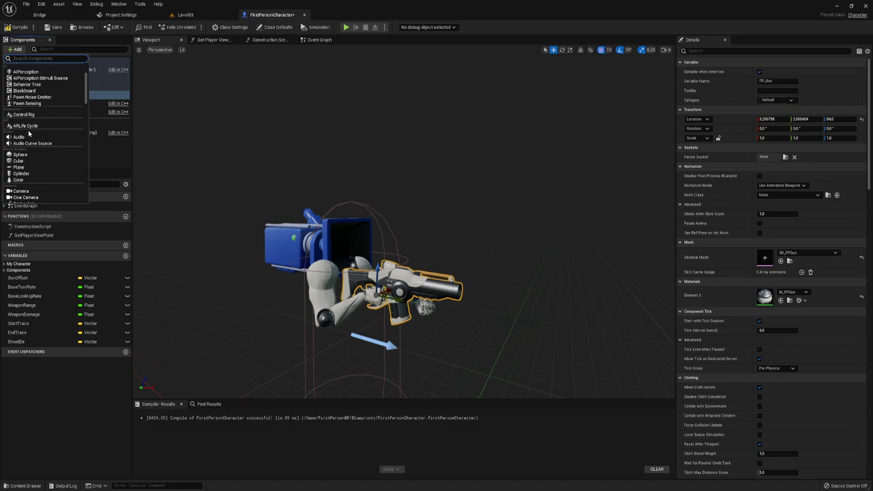
Add a Scene component under FP_Gun and move it out along Y to about 98.
click(29, 107)
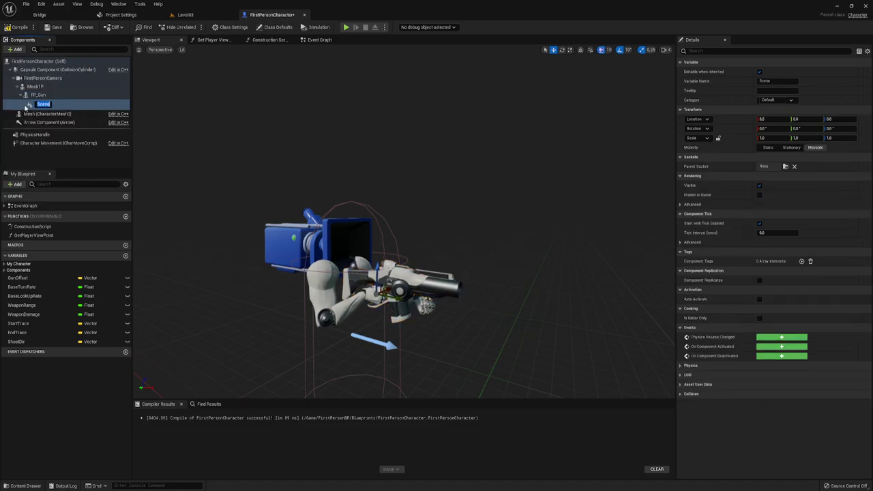
key(Return)
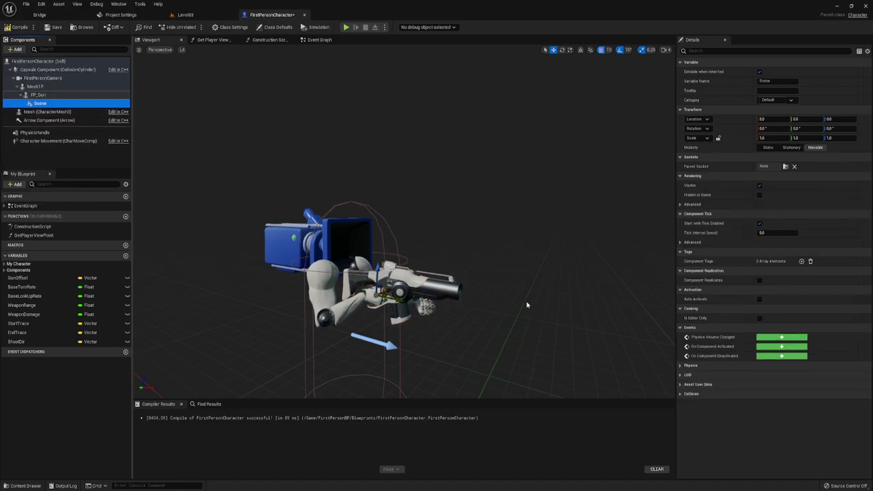
mouse_move(394, 296)
mouse_down()
mouse_move(548, 299)
mouse_move(510, 276)
mouse_up()
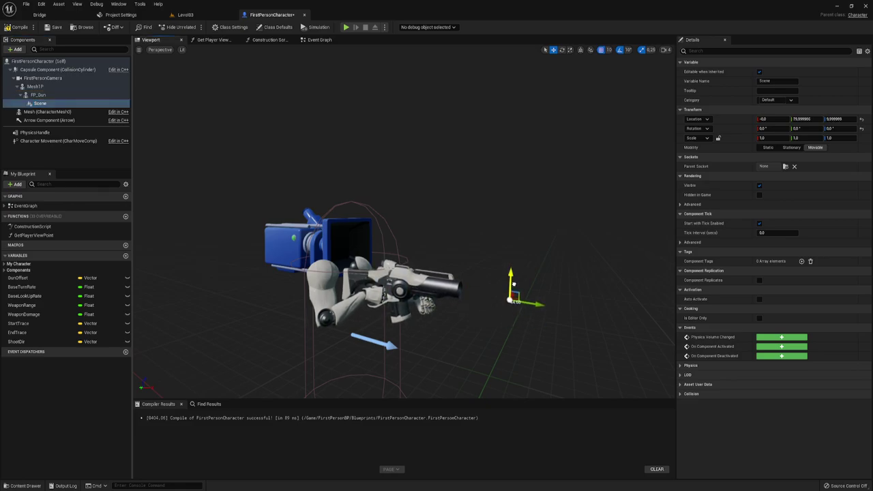
drag(536, 303, 584, 303)
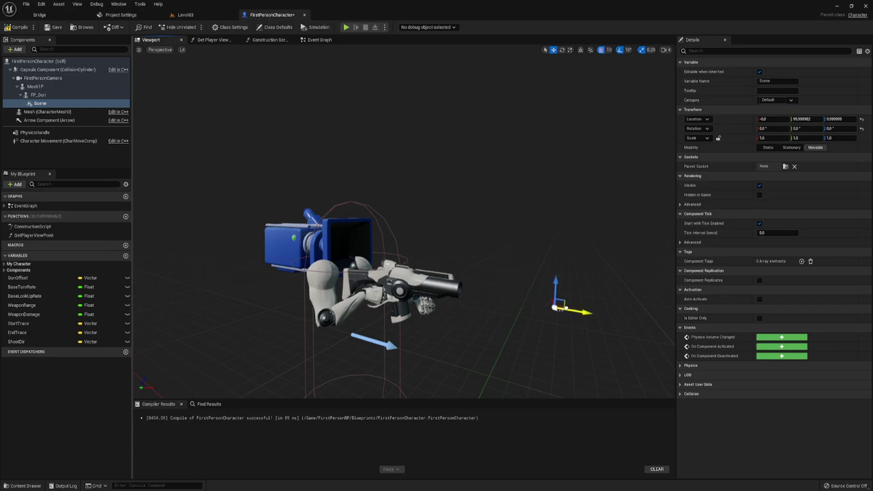
scroll(583, 303, down, 3)
scroll(567, 225, up, 3)
scroll(566, 225, up, 2)
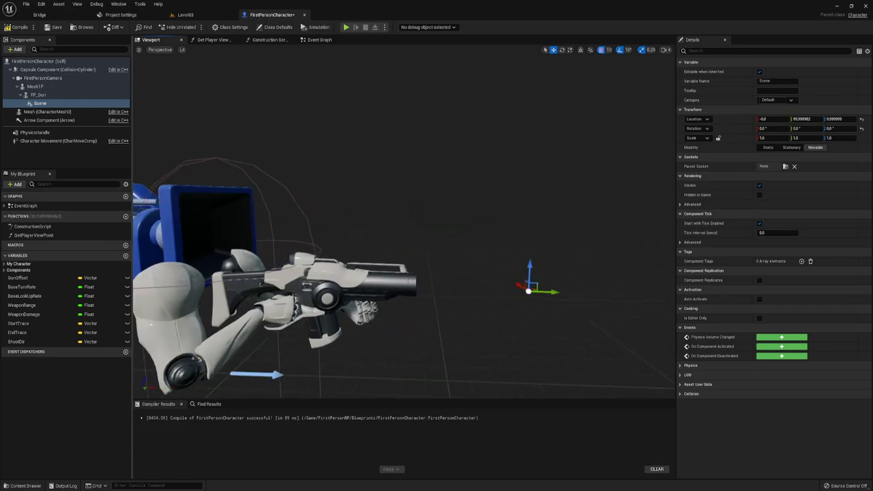
scroll(567, 225, up, 2)
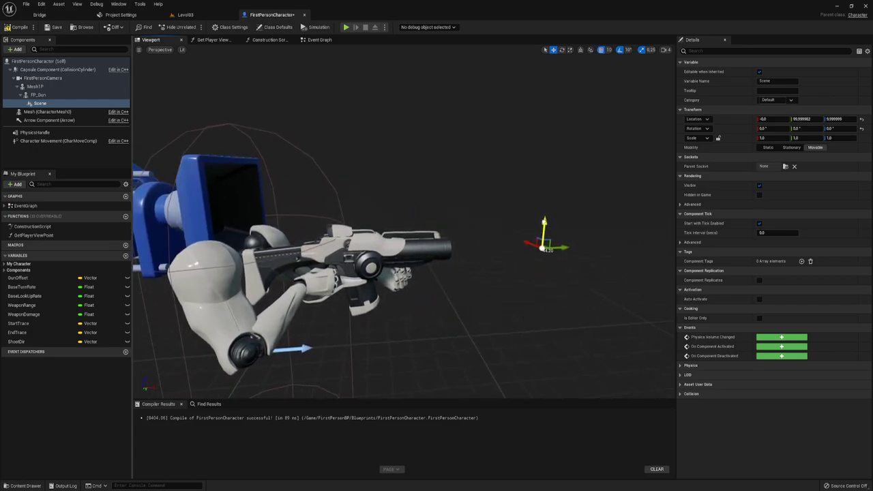
Raise the Scene point about 15 units, then compile the blueprint.
drag(546, 235, 545, 212)
scroll(545, 238, down, 5)
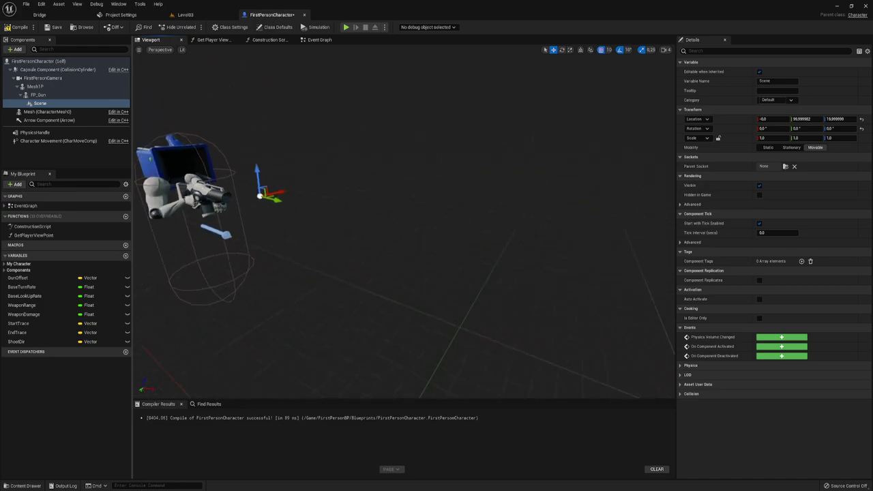
scroll(545, 239, up, 3)
middle_drag(478, 232, 516, 249)
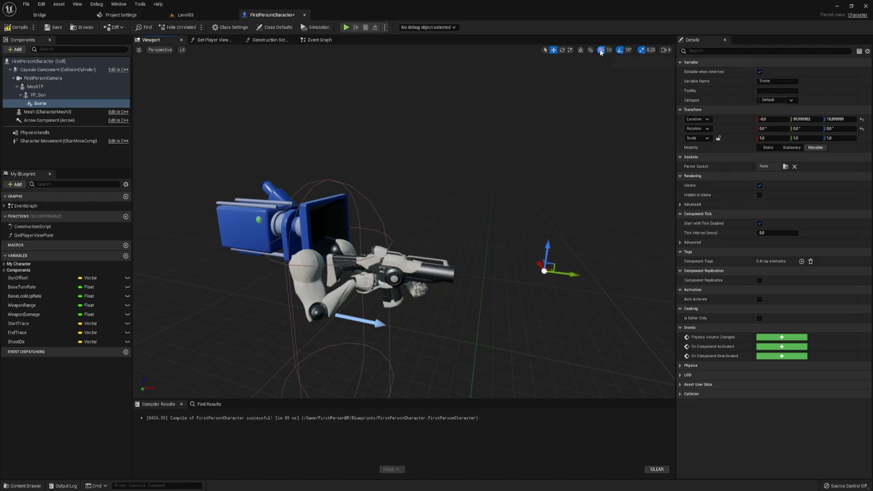
mouse_move(546, 244)
mouse_down()
mouse_move(543, 258)
mouse_move(437, 257)
mouse_move(498, 258)
mouse_up()
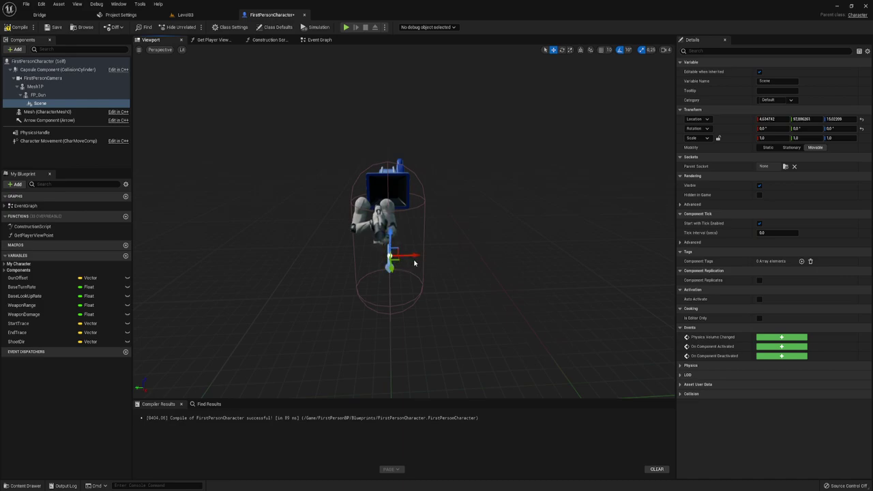
mouse_move(415, 263)
alt+mouse_down()
mouse_move(478, 263)
mouse_move(436, 263)
alt+mouse_up()
click(20, 27)
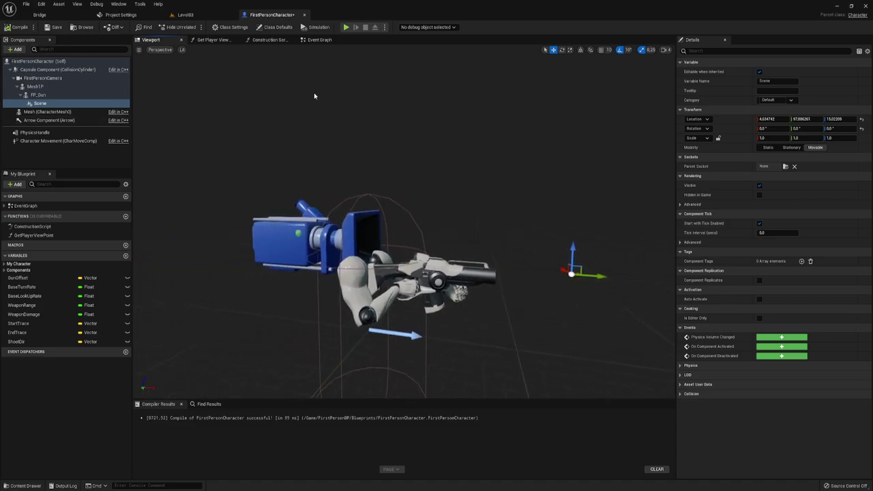
Add a Scene reference with Get World Location, wired into Set Target Location's New Location.
click(319, 40)
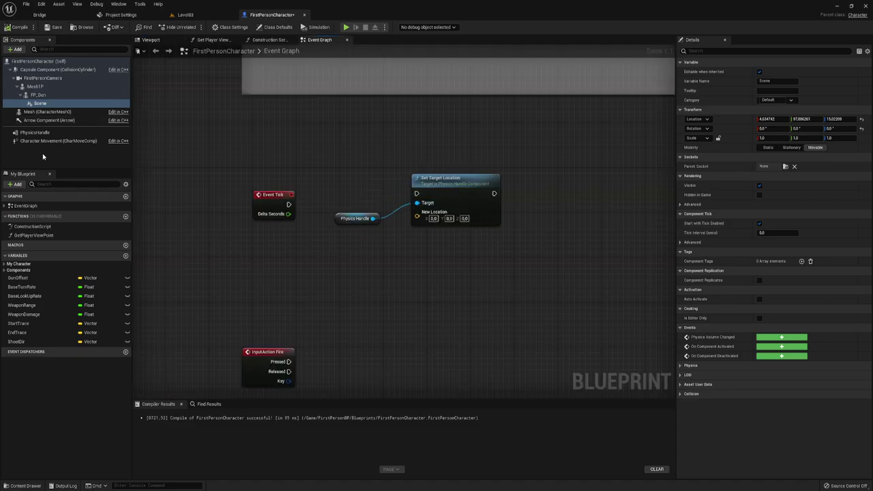
drag(40, 103, 315, 238)
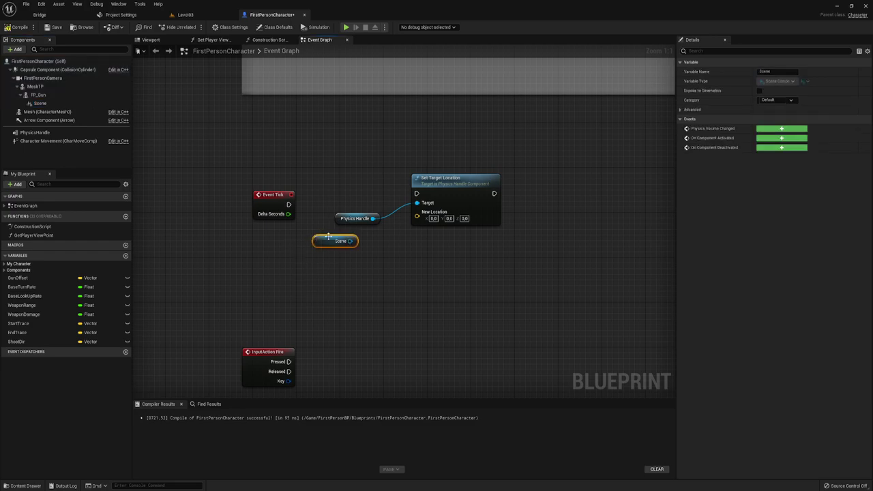
drag(350, 241, 366, 253)
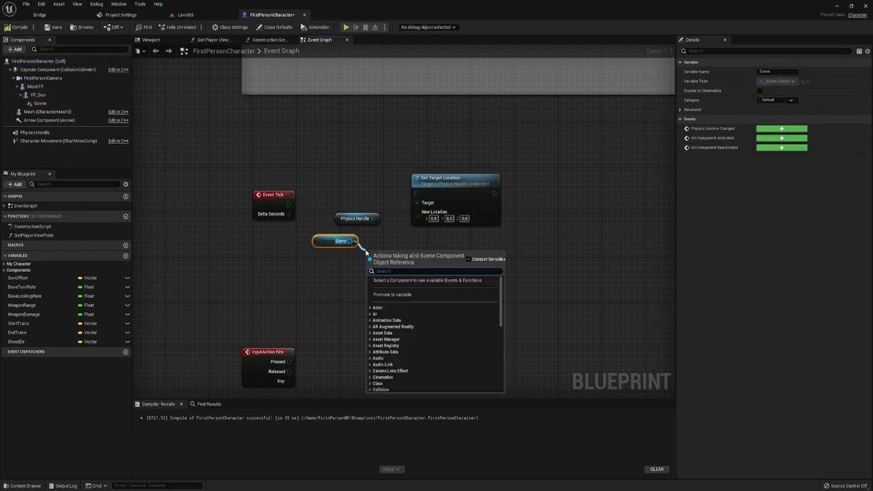
text(get wo)
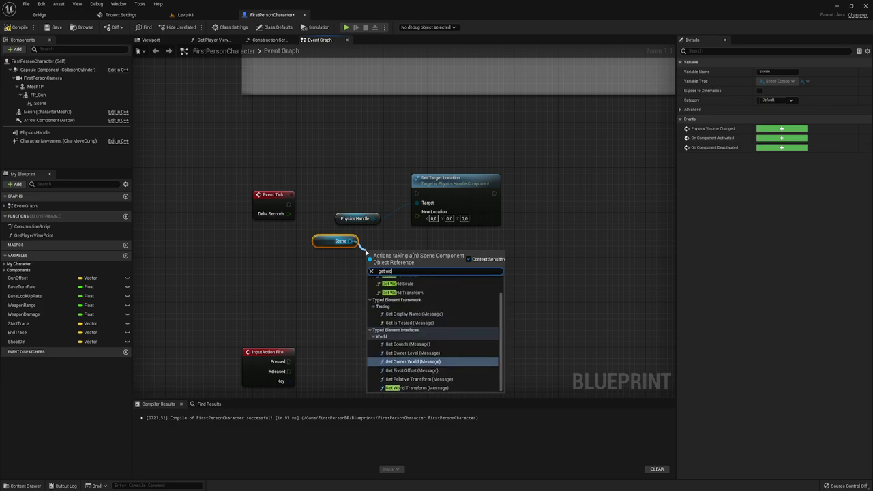
scroll(372, 293, up, 2)
click(402, 284)
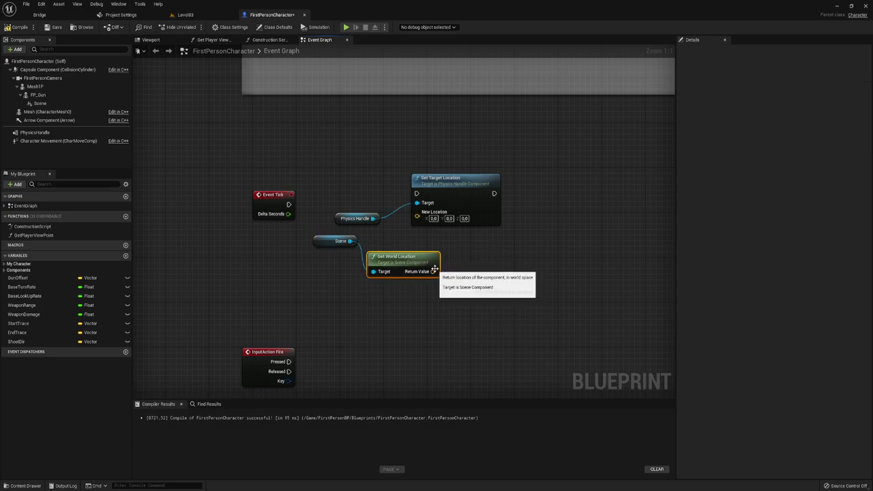
drag(433, 272, 417, 212)
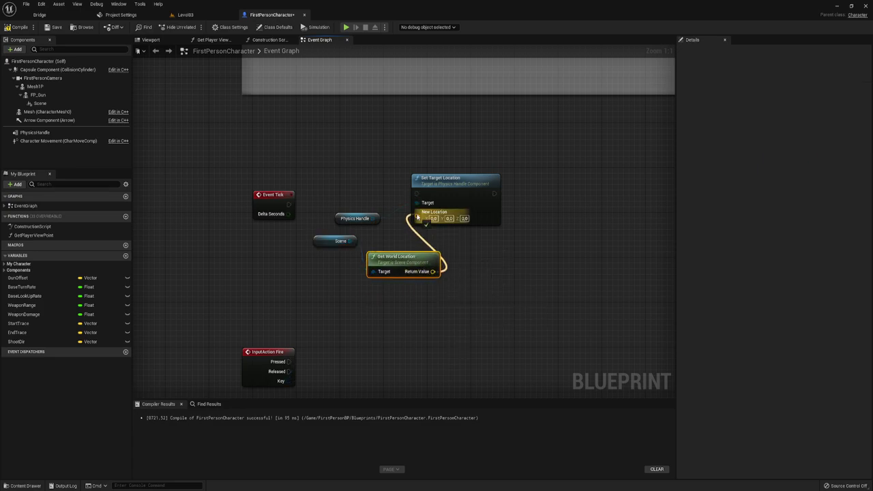
Wire Event Tick into Set Target Location and place Get World Location below it.
drag(289, 204, 417, 194)
click(272, 182)
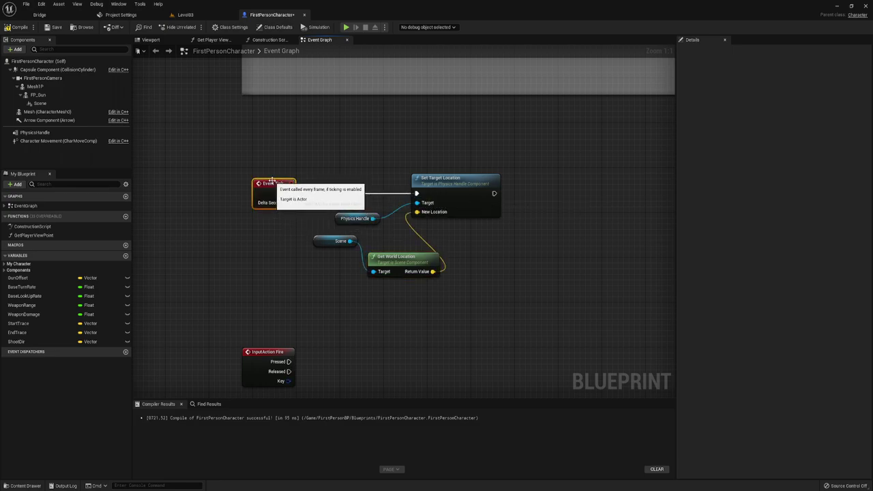
scroll(304, 224, down, 1)
drag(388, 254, 383, 234)
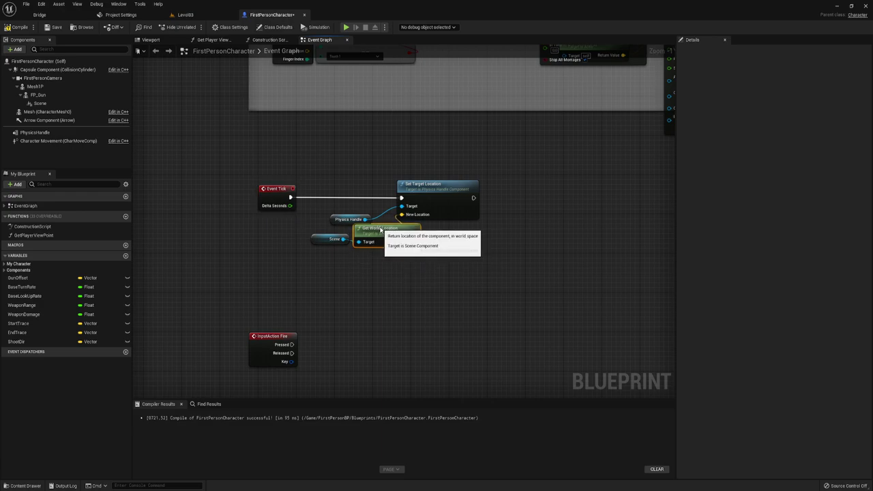
click(385, 285)
right_drag(356, 269, 328, 230)
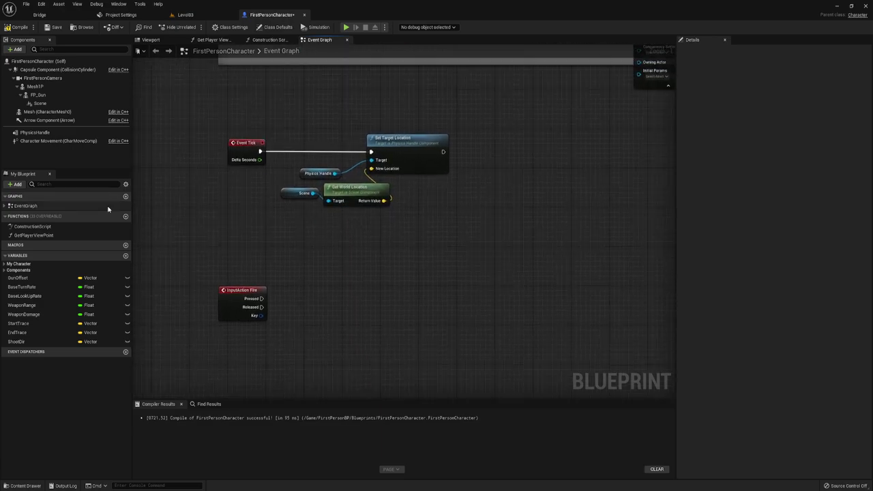
drag(170, 254, 289, 368)
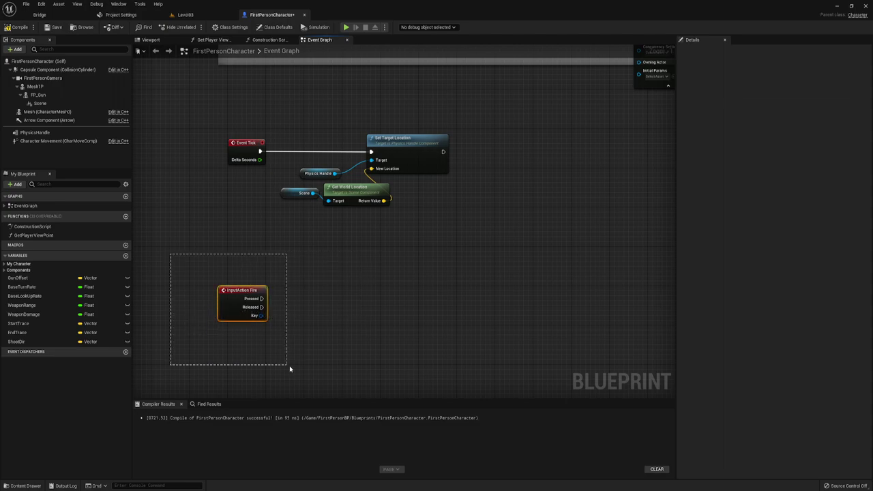
Add a Branch node off InputAction Fire's Pressed output via the 'bra' search.
right_drag(346, 331, 410, 221)
scroll(412, 214, up, 1)
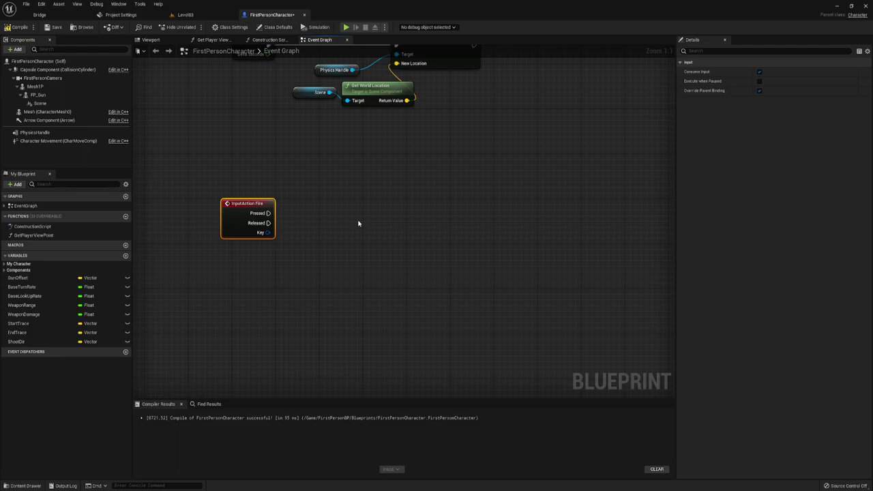
right_drag(358, 223, 281, 253)
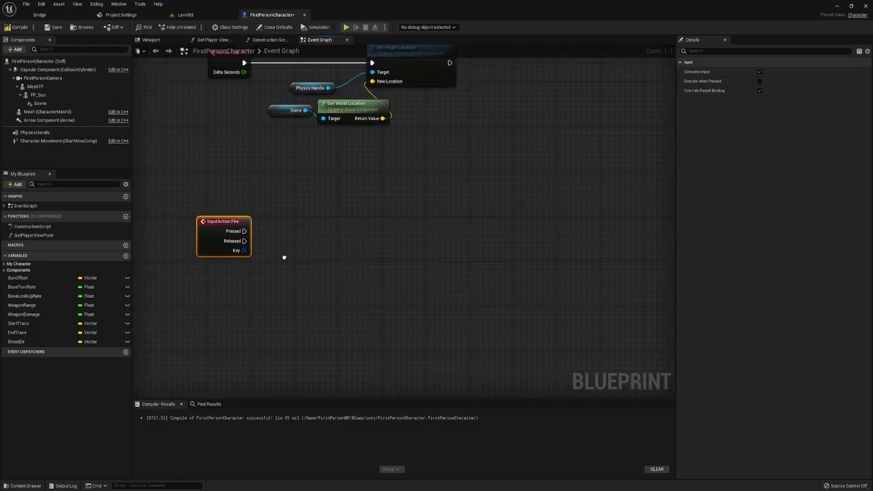
drag(244, 232, 305, 234)
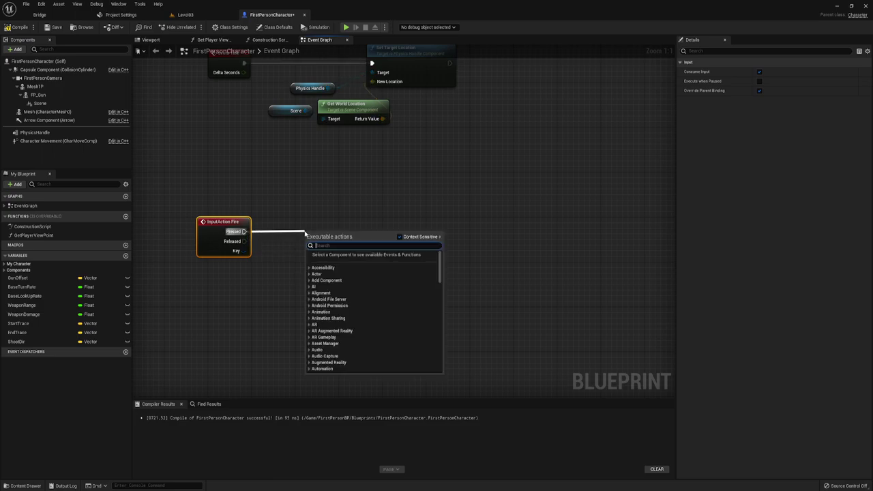
text(bra)
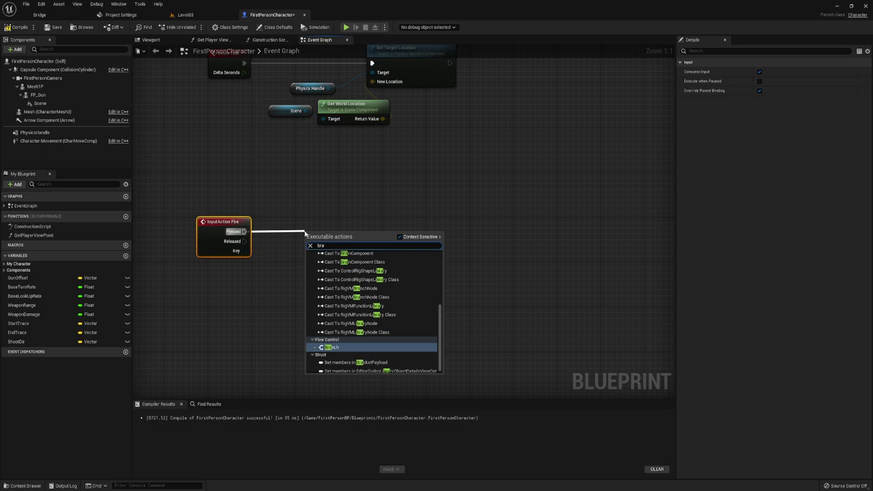
key(Return)
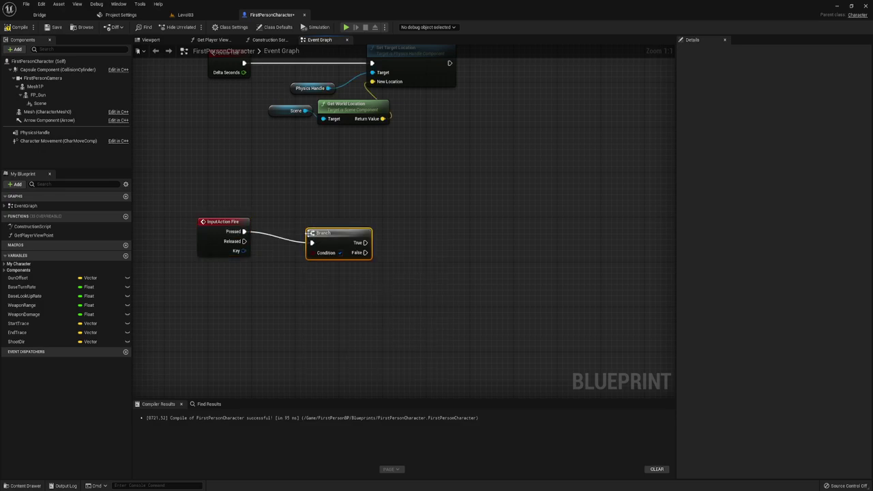
Promote the Branch condition to a Boolean variable named Object? and place its getter.
drag(317, 234, 272, 274)
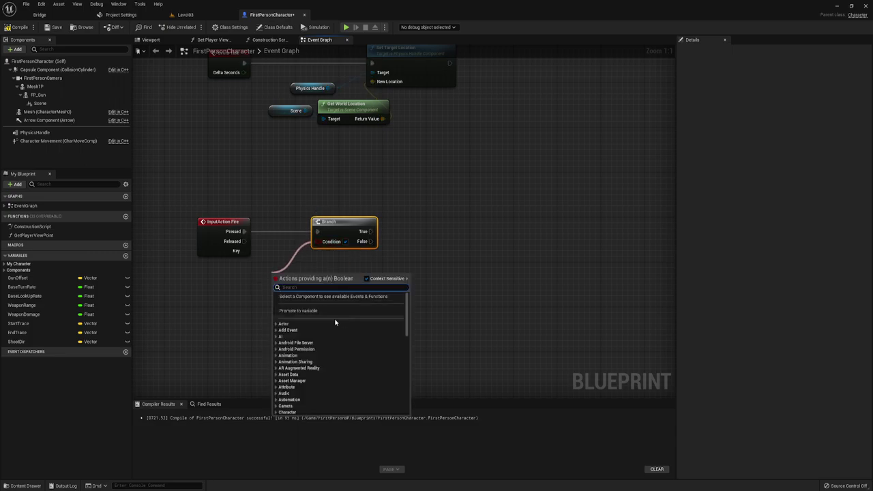
click(300, 311)
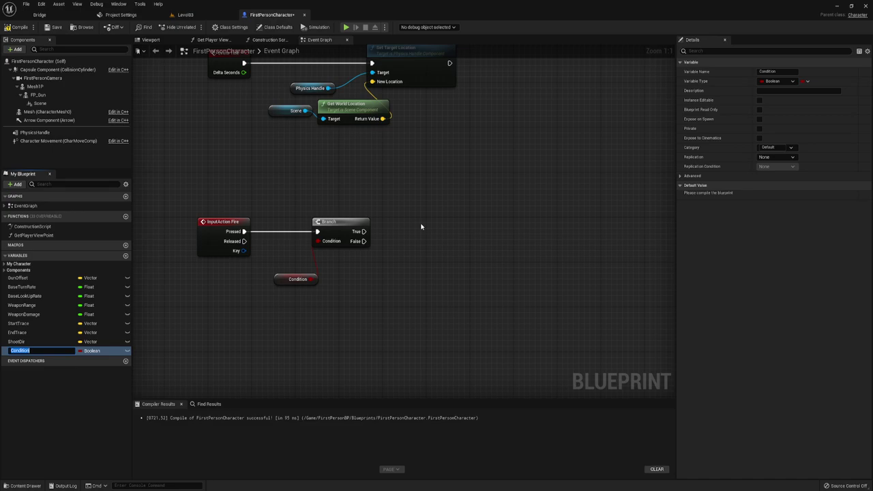
text(Ob)
text(je)
key(Return)
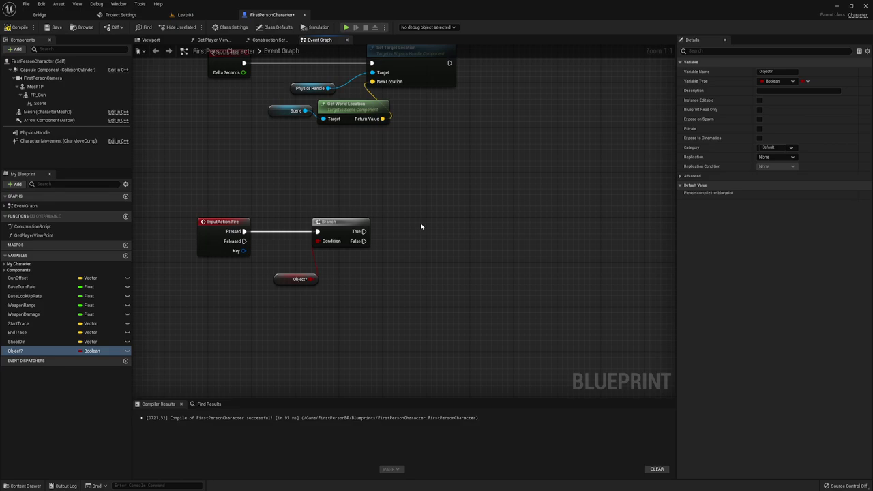
drag(285, 284, 275, 256)
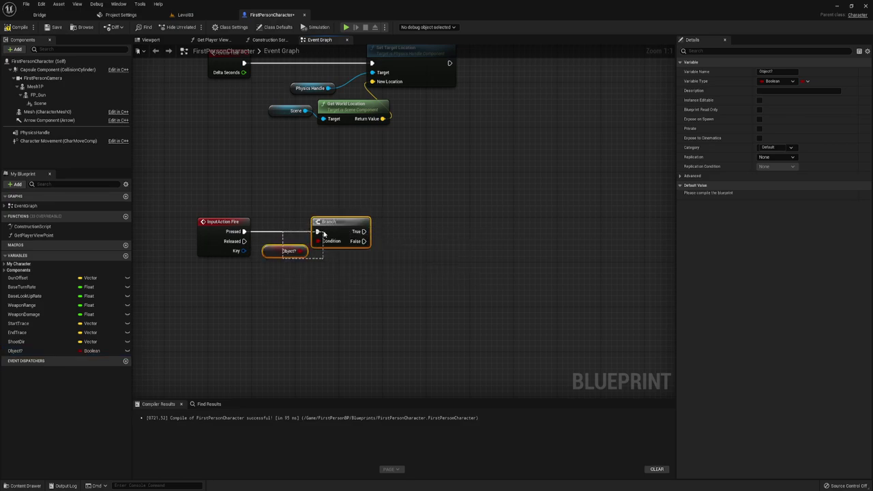
Test wires from the Branch True and False outputs without adding nodes, then zoom out.
click(338, 224)
right_drag(364, 231, 345, 264)
drag(345, 264, 405, 258)
click(360, 281)
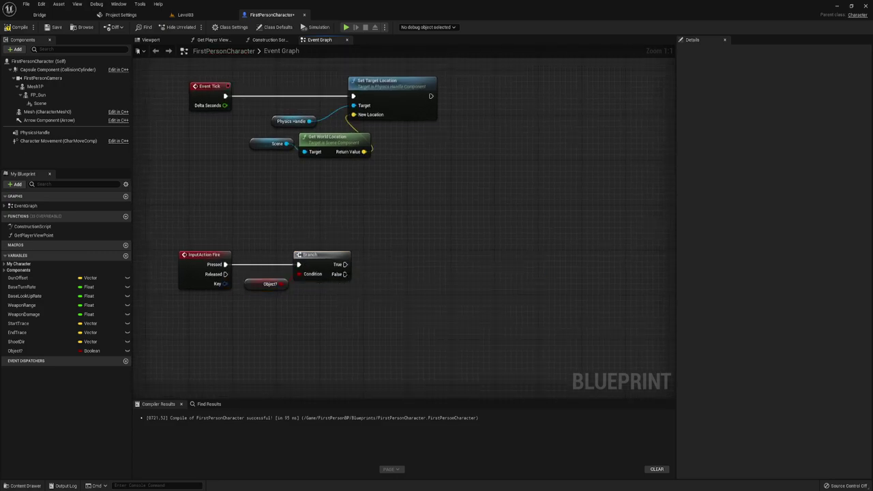
drag(345, 273, 402, 298)
click(346, 296)
right_drag(374, 298, 363, 268)
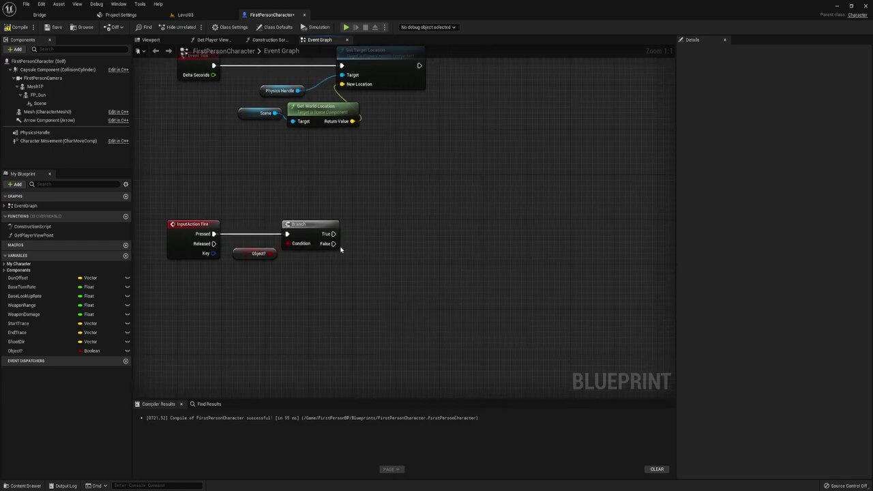
drag(334, 243, 369, 269)
click(341, 268)
mouse_move(333, 243)
mouse_down()
mouse_move(396, 281)
mouse_move(390, 211)
mouse_up()
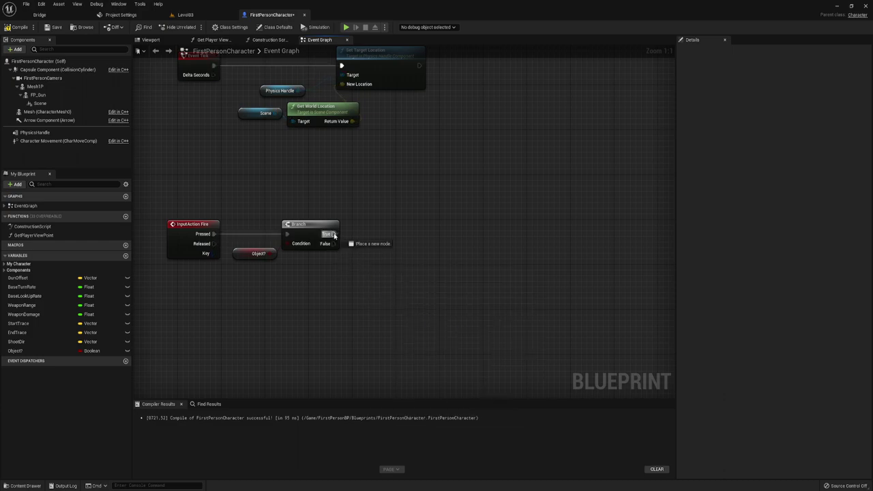
click(354, 267)
scroll(354, 267, down, 3)
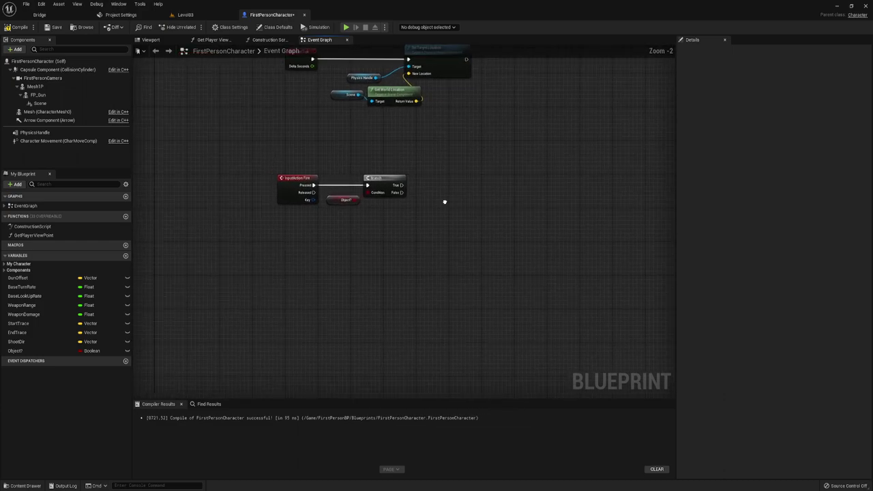
right_drag(351, 284, 403, 200)
right_drag(355, 231, 389, 177)
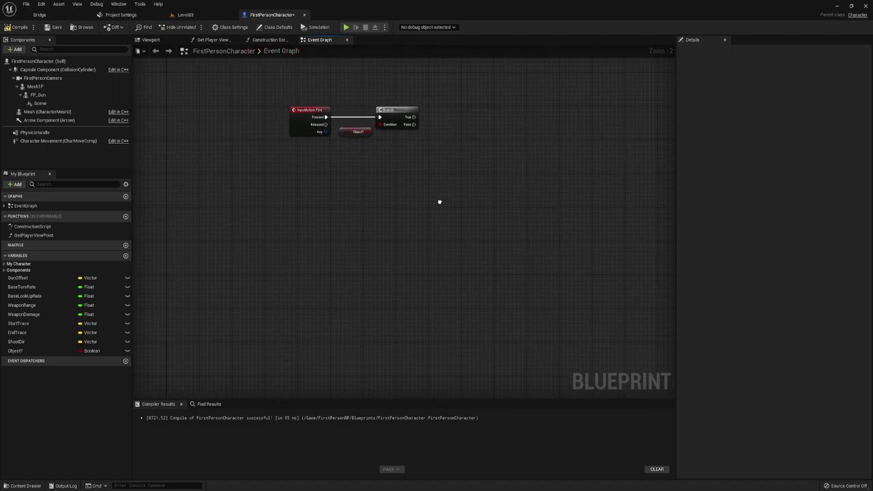
Create a custom event named PickUp_Object from the 'cust' search and centre it in view.
right_click(309, 242)
text(cust)
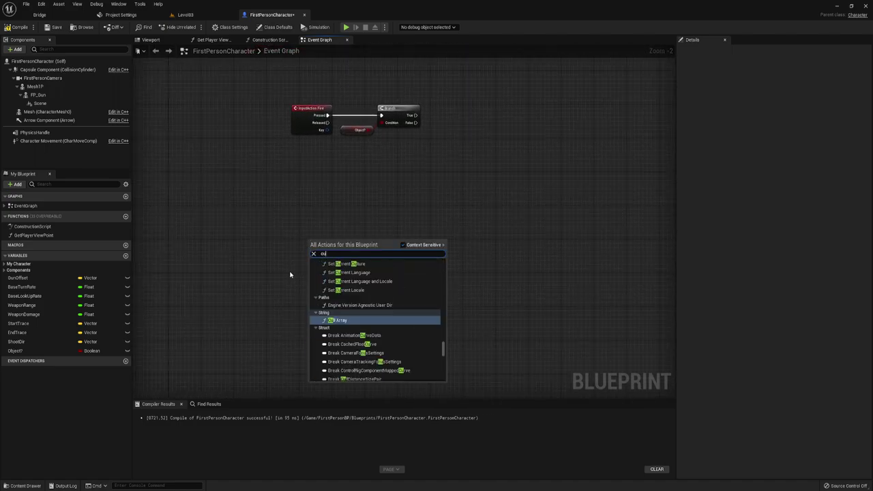
click(351, 292)
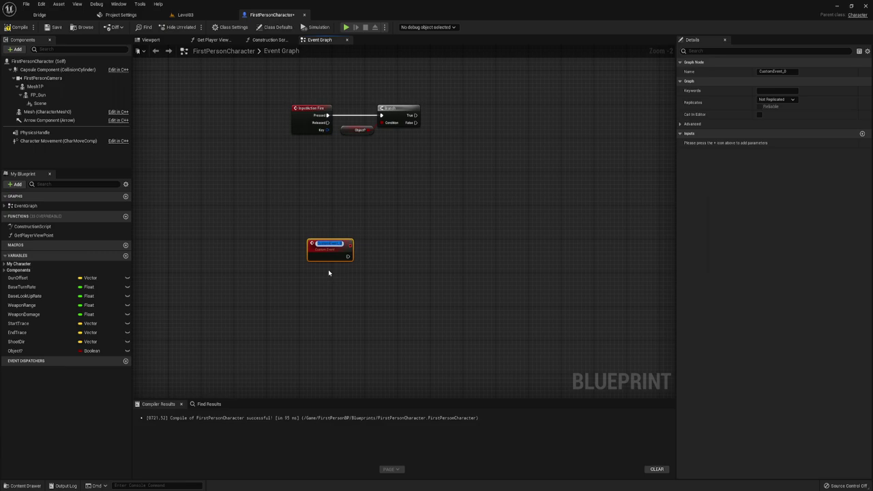
text(H)
key(Return)
scroll(328, 270, up, 2)
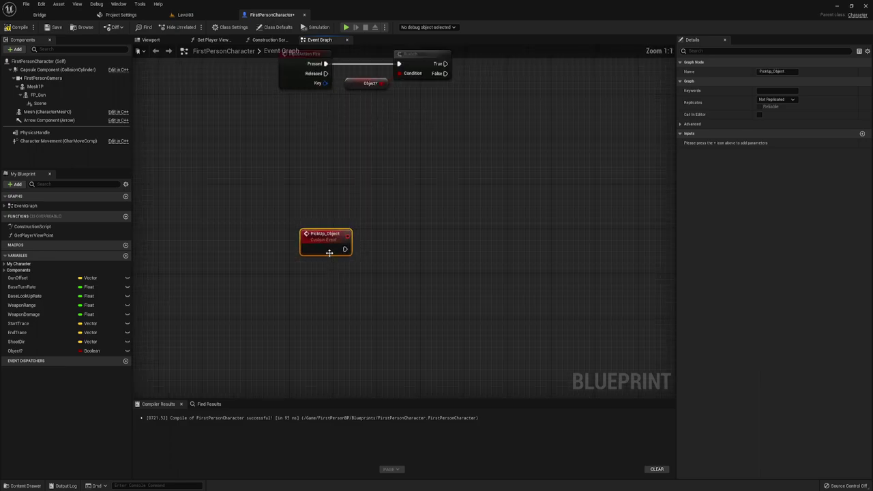
right_drag(353, 293, 327, 258)
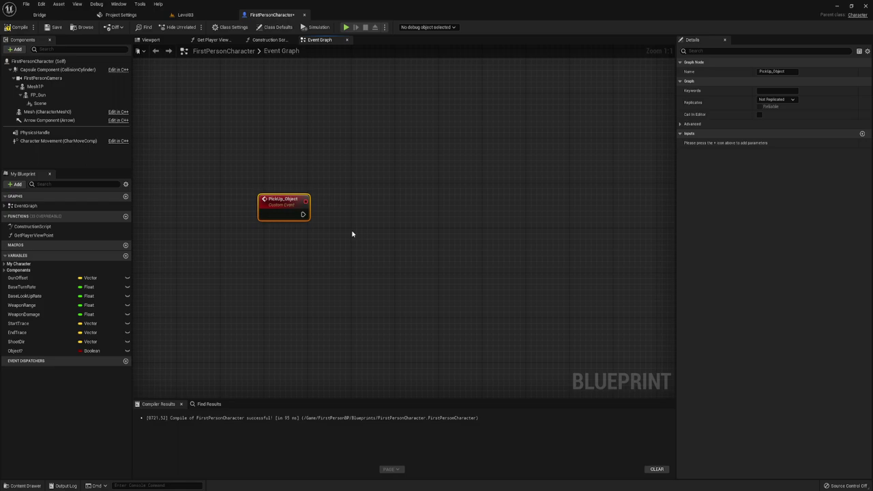
right_drag(352, 234, 283, 223)
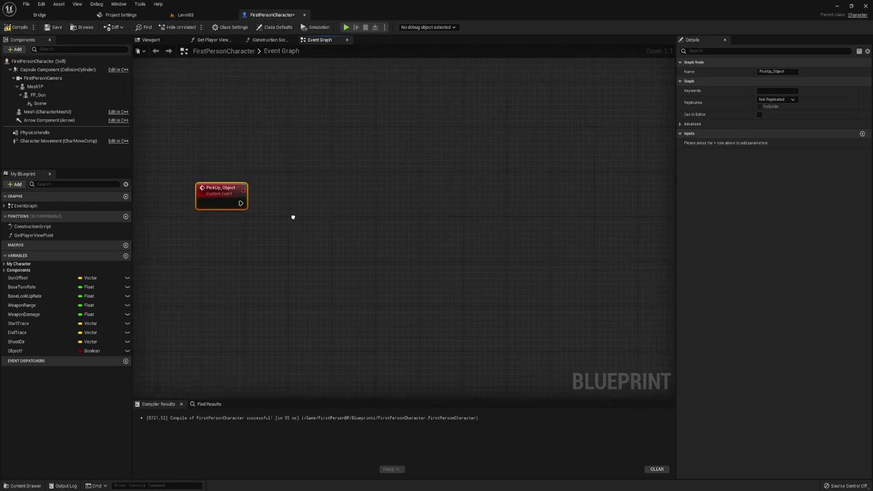
Add a Multi Line Trace By Channel node from PickUp_Object, then delete it.
drag(229, 205, 339, 200)
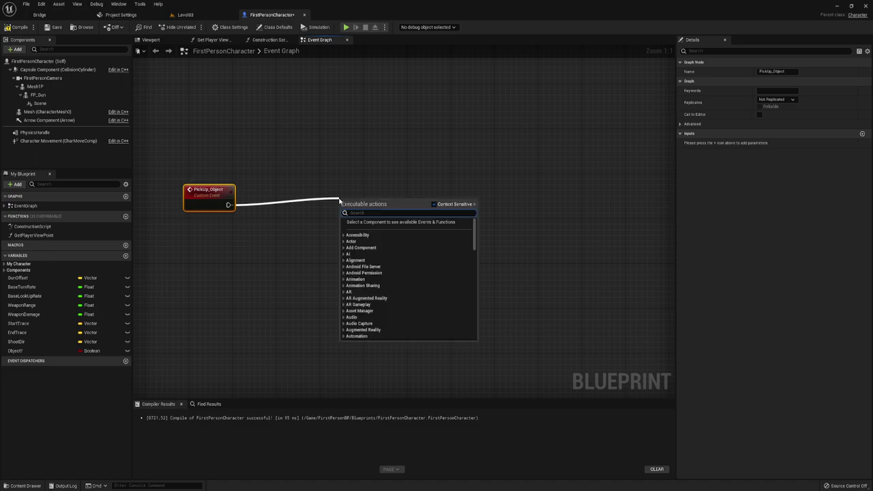
text(linetr)
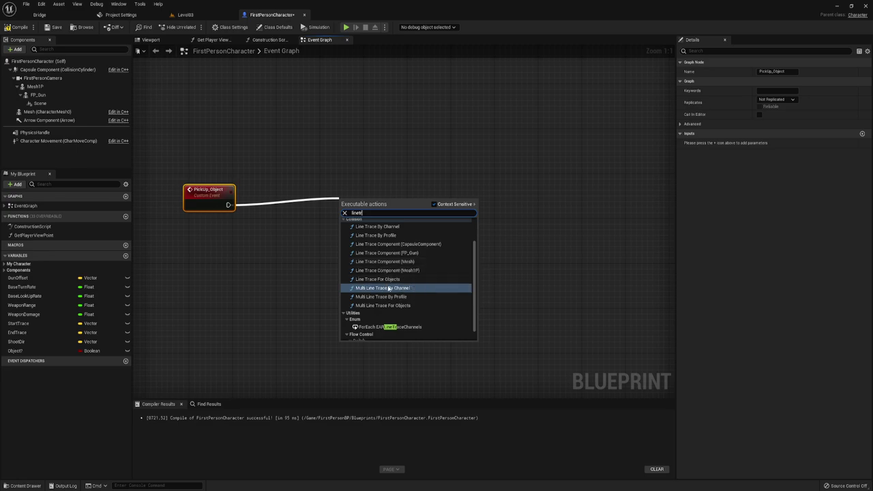
click(390, 287)
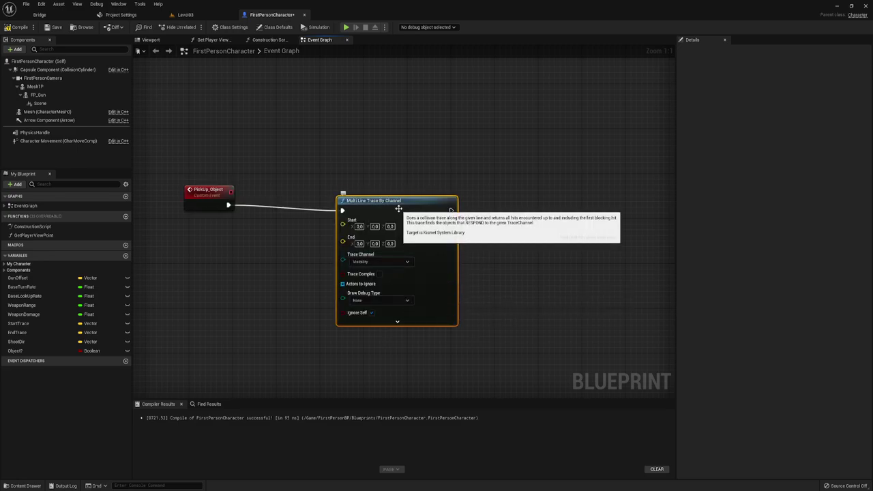
drag(399, 210, 469, 205)
key(Home)
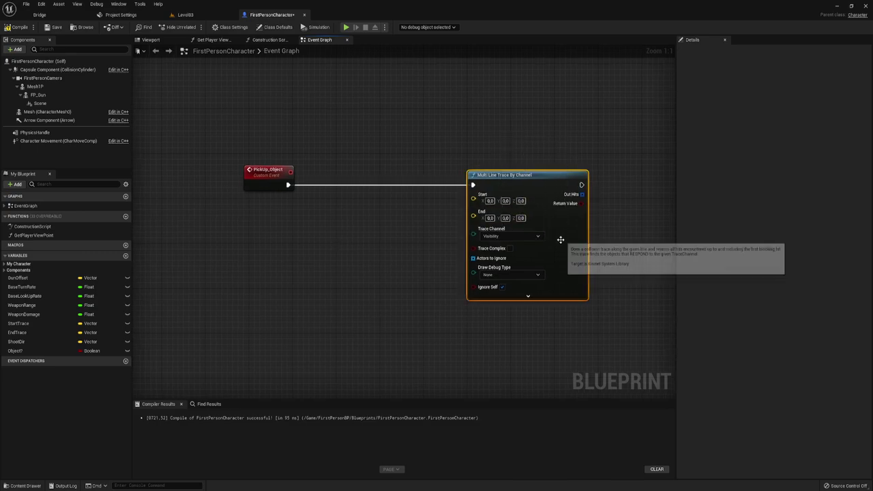
key(Delete)
Add a Line Trace By Channel node after the PickUp_Object event and place it alongside.
drag(287, 184, 462, 187)
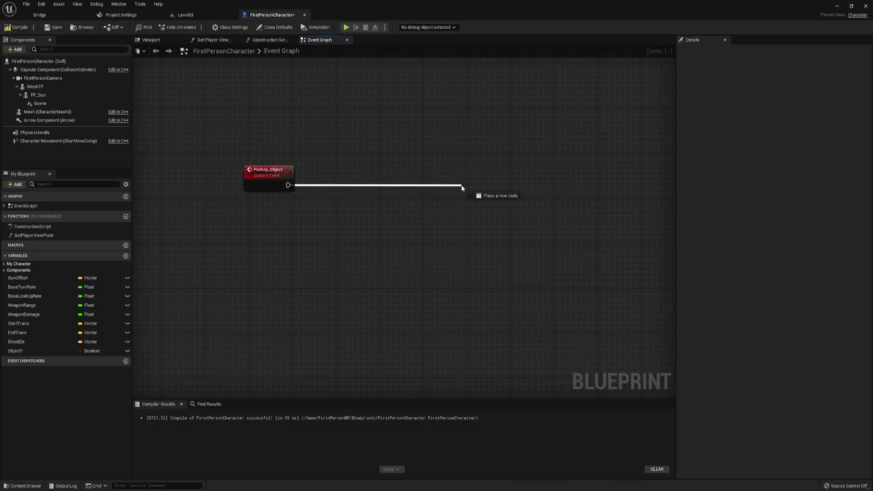
text(linetar)
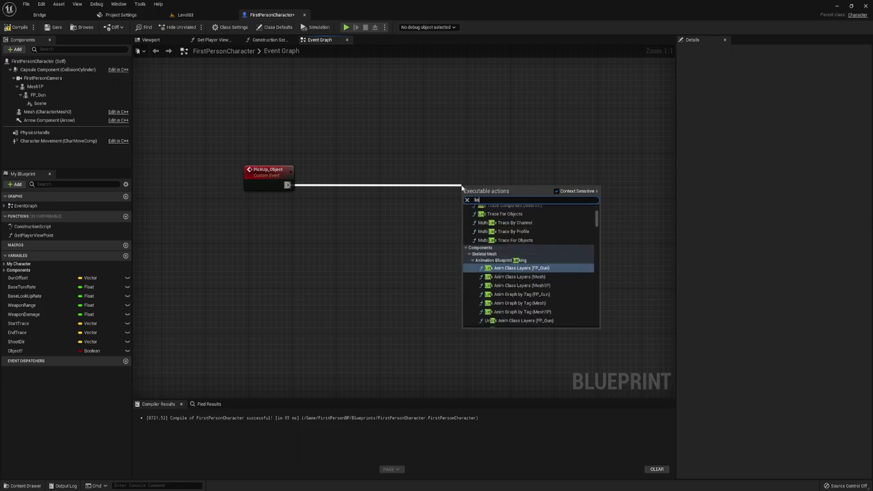
key(BackSpace)
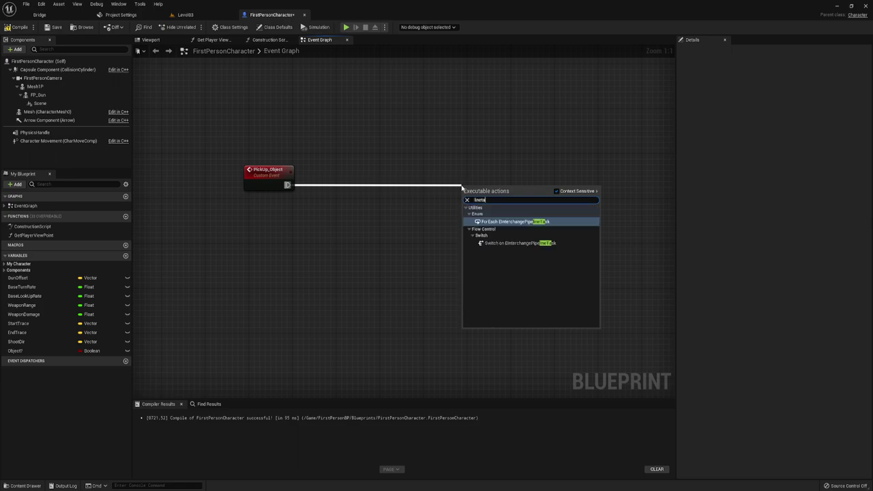
key(BackSpace)
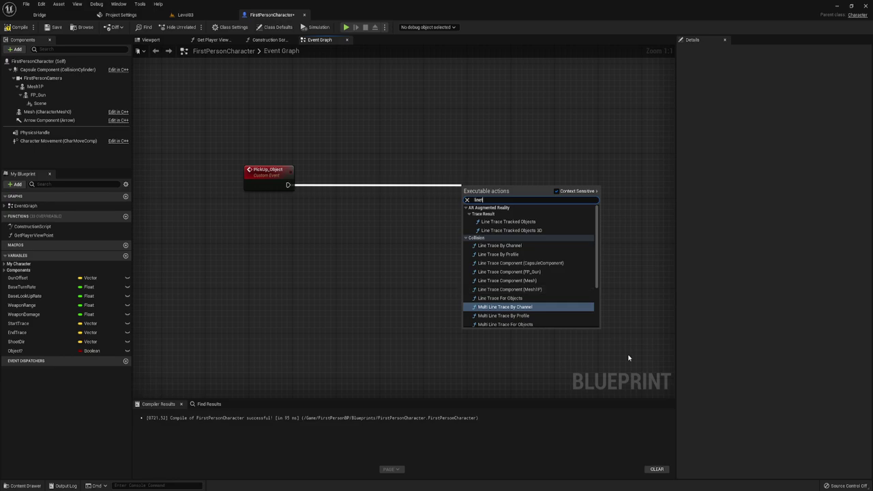
click(502, 246)
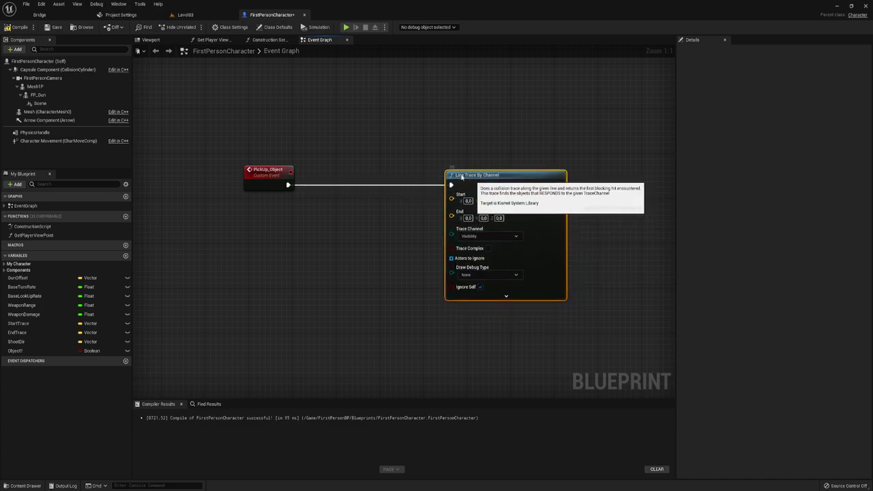
drag(479, 229, 414, 213)
right_drag(309, 236, 379, 220)
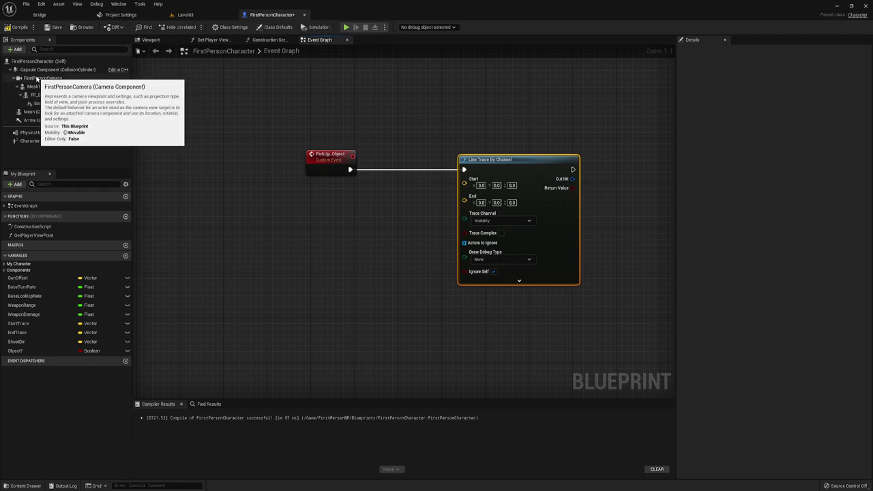
Feed the FirstPersonCamera's Get World Location into the line trace's Start pin.
drag(36, 78, 287, 200)
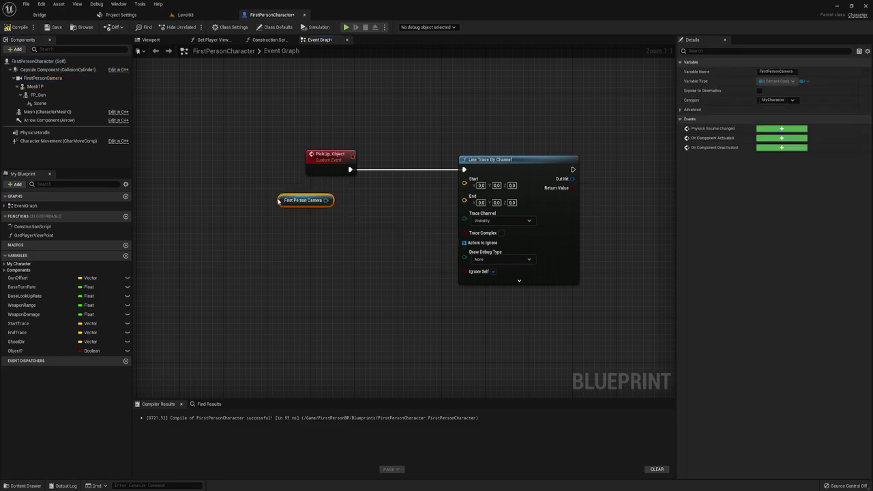
right_drag(339, 242, 361, 232)
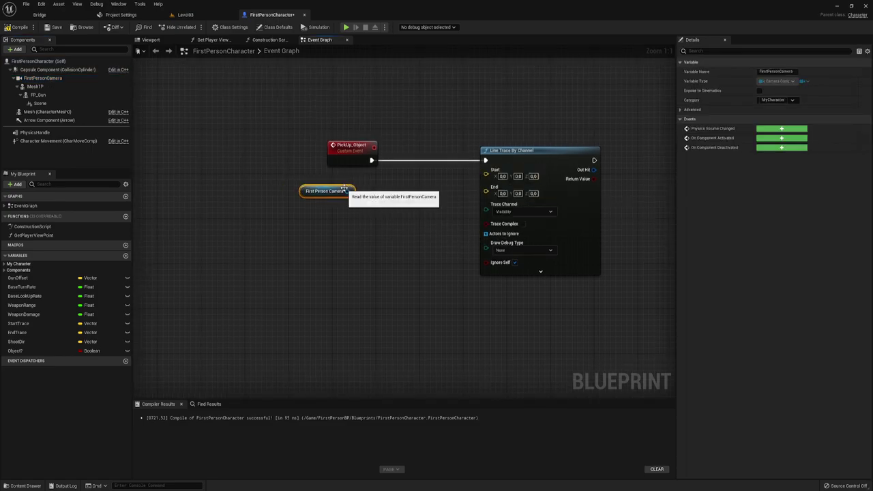
drag(347, 191, 363, 185)
text(get)
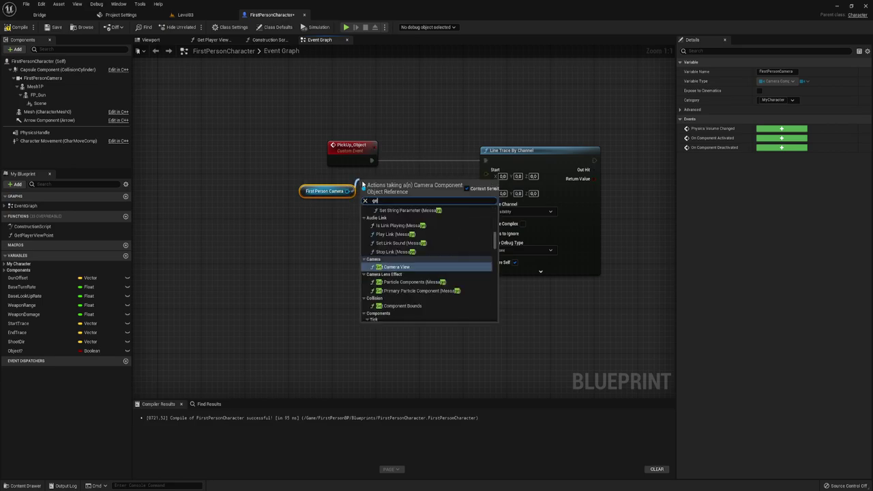
text( wo)
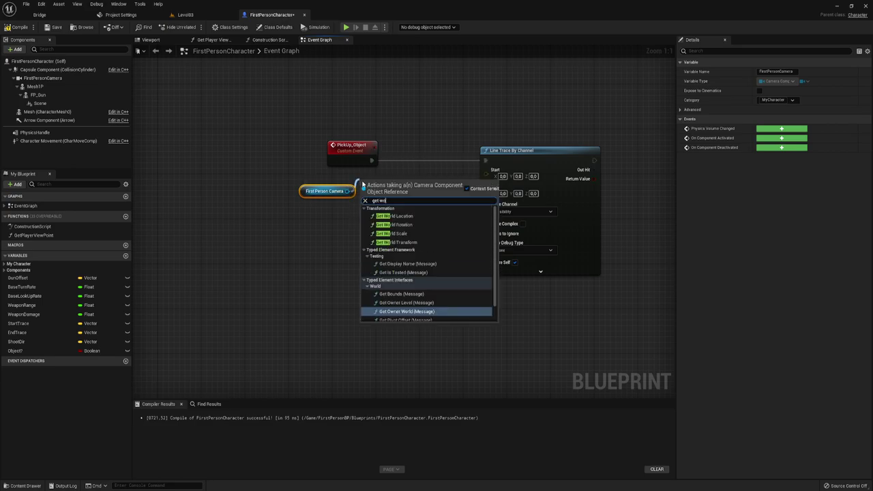
click(397, 215)
drag(425, 199, 486, 171)
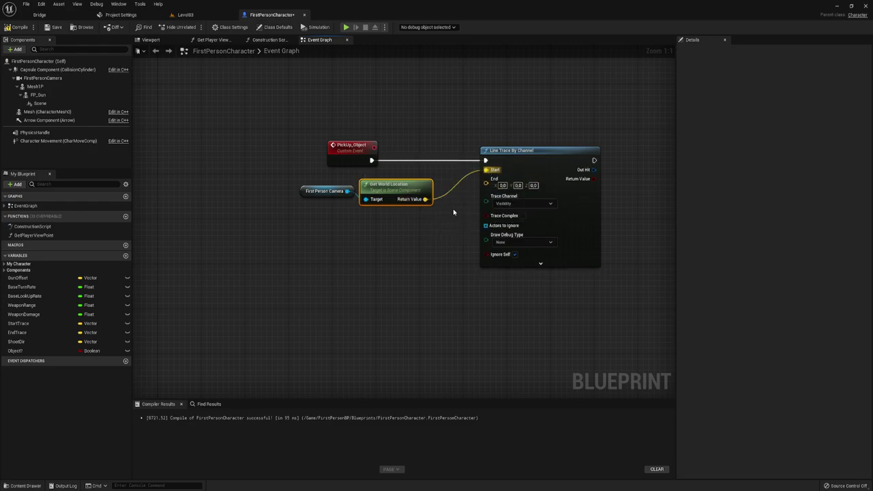
Add a vector + node from the camera's world location and wire its sum to the trace's End.
drag(425, 199, 434, 209)
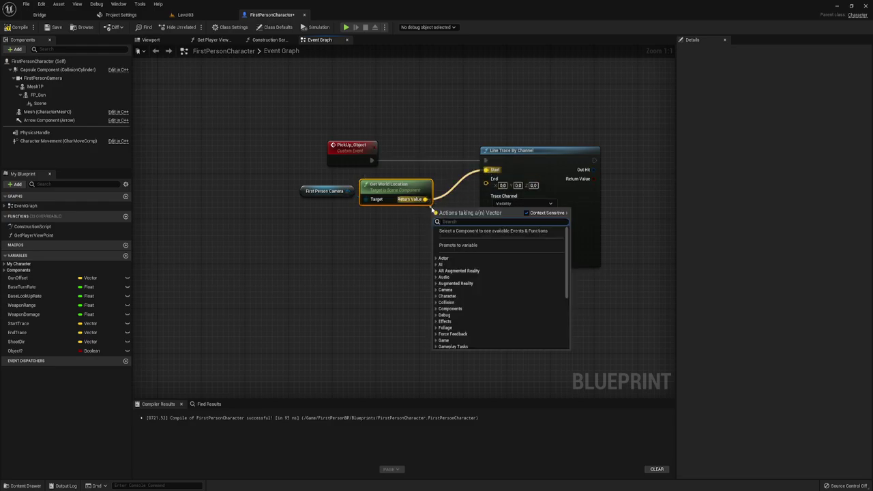
text(+)
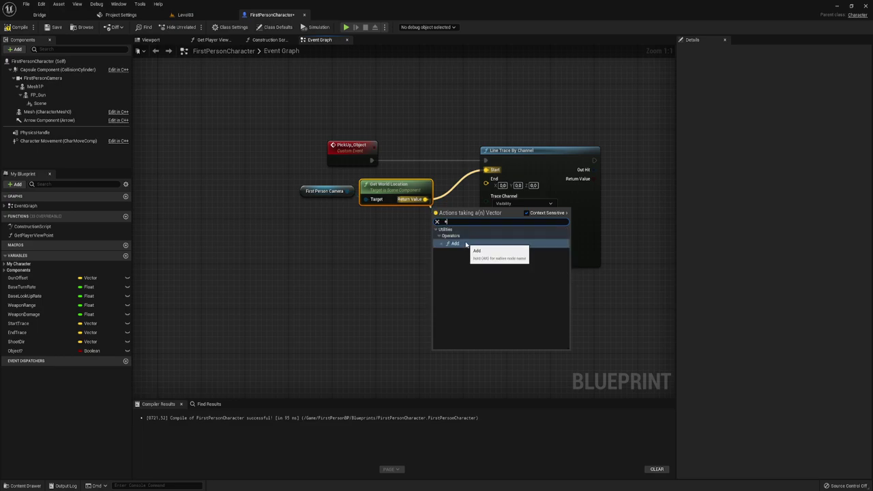
click(465, 245)
drag(334, 232, 446, 179)
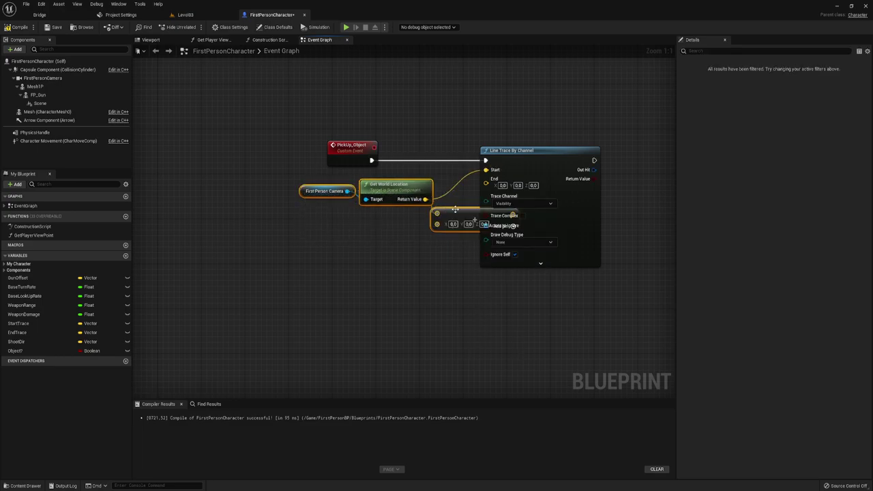
drag(457, 215, 419, 210)
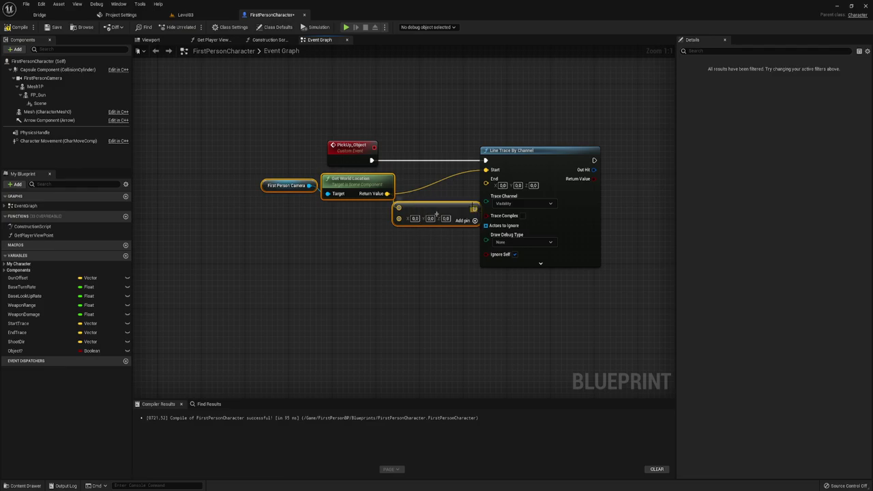
drag(476, 208, 486, 178)
drag(460, 211, 437, 204)
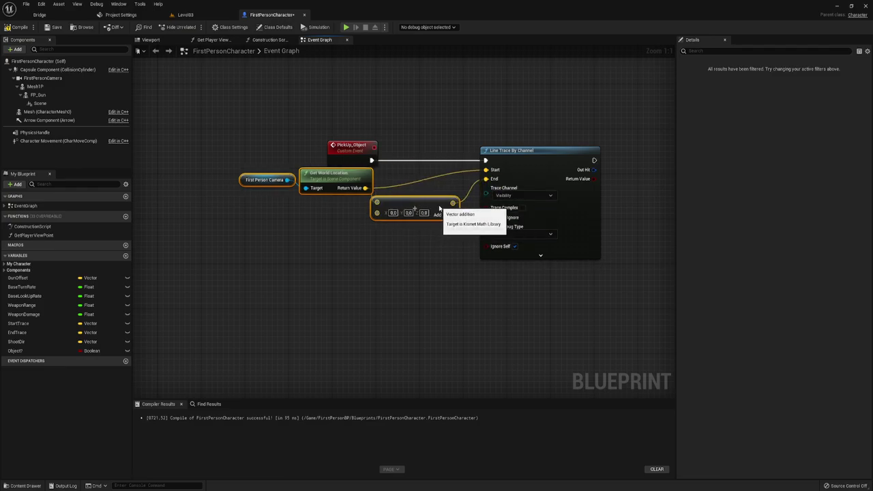
mouse_move(409, 263)
right_down()
mouse_move(435, 270)
mouse_move(387, 236)
right_up()
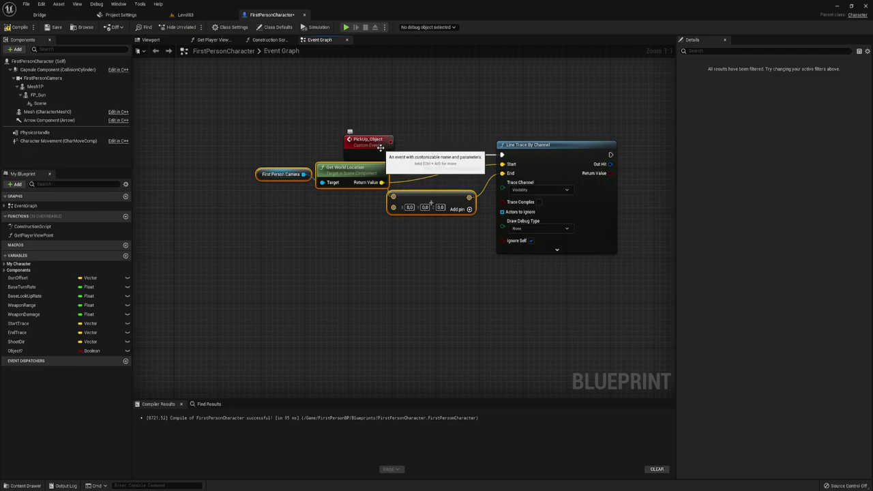
Connect PickUp_Object's execution to the line trace and set Draw Debug Type to For Duration.
drag(388, 155, 502, 155)
click(547, 229)
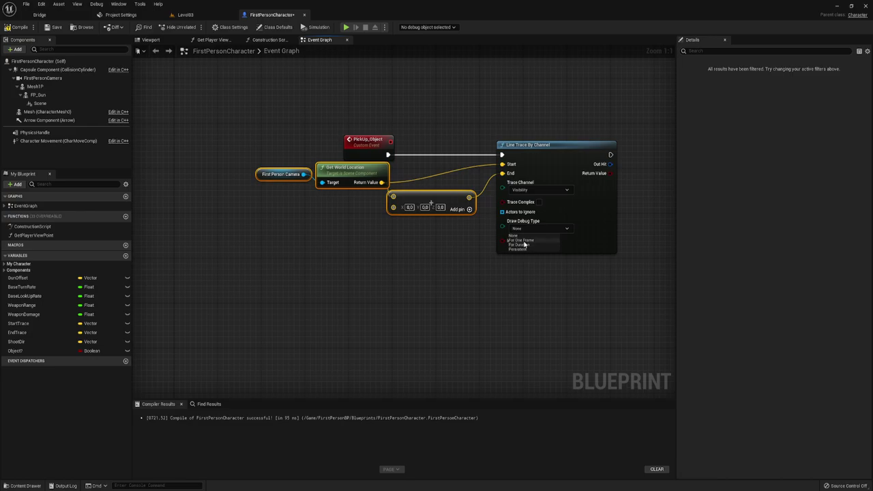
click(526, 244)
right_drag(398, 259, 420, 260)
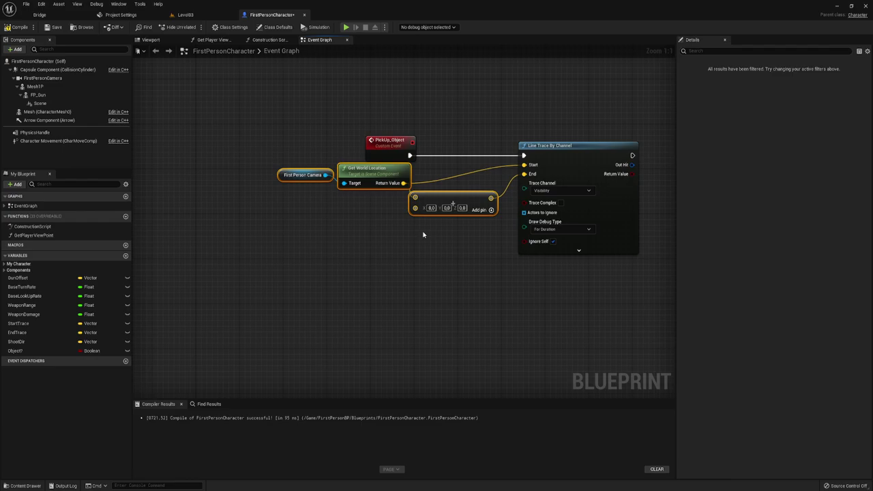
Add a Get Forward Vector node for the FirstPersonCamera.
drag(325, 175, 284, 223)
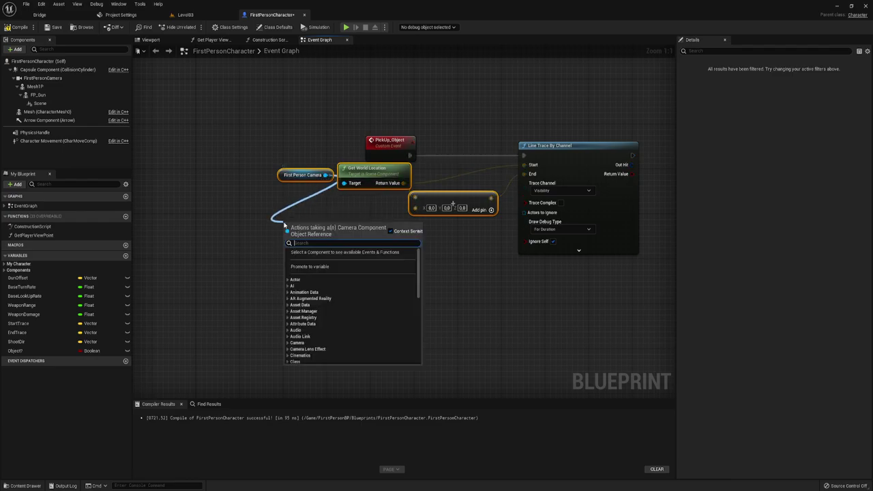
text(forw)
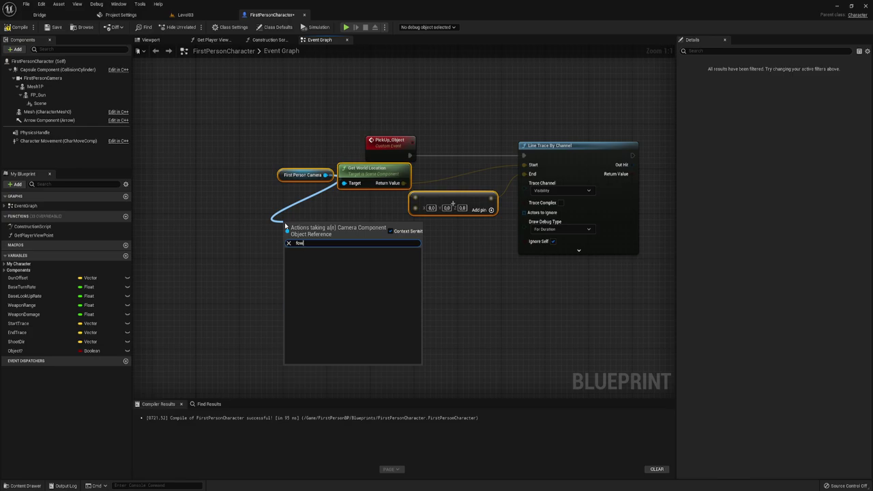
key(BackSpace)
text(rw)
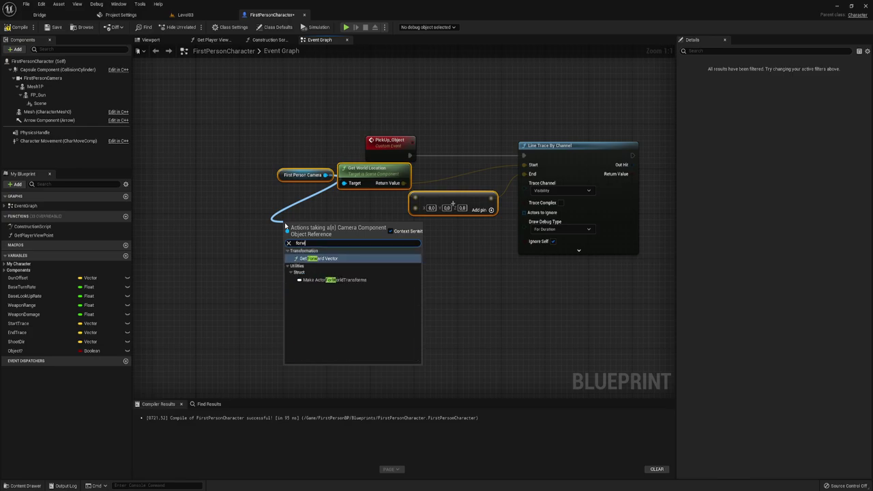
click(318, 259)
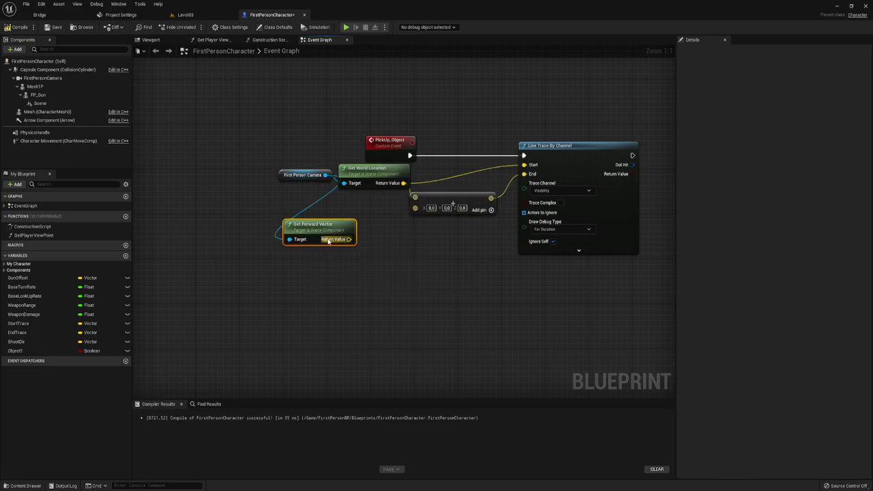
drag(342, 225, 337, 231)
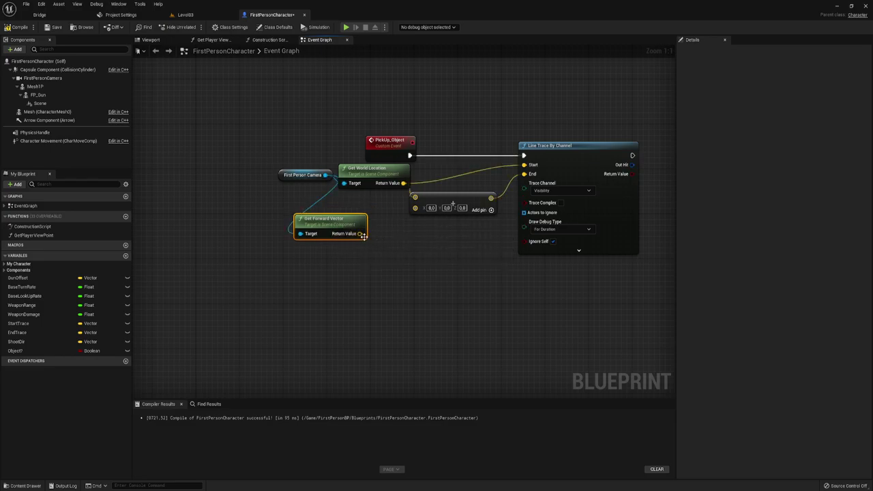
Multiply the forward vector by a float of 1000 and feed the result into the Add node.
drag(360, 233, 374, 236)
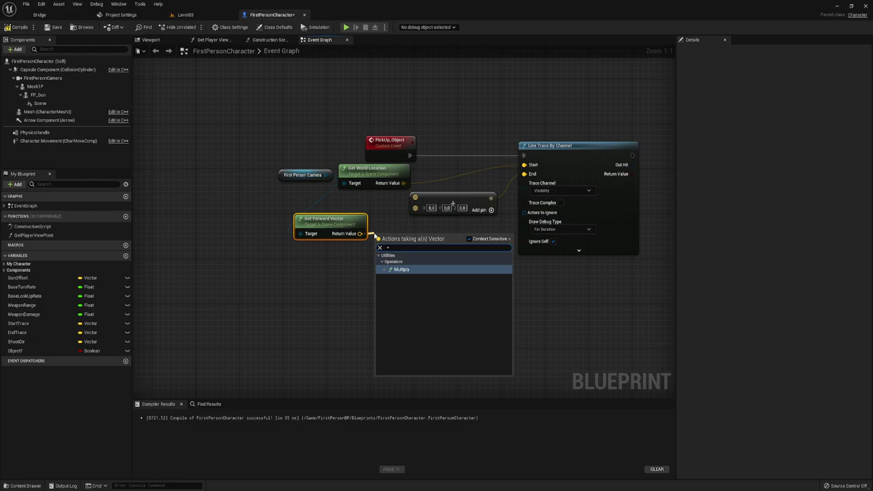
click(400, 269)
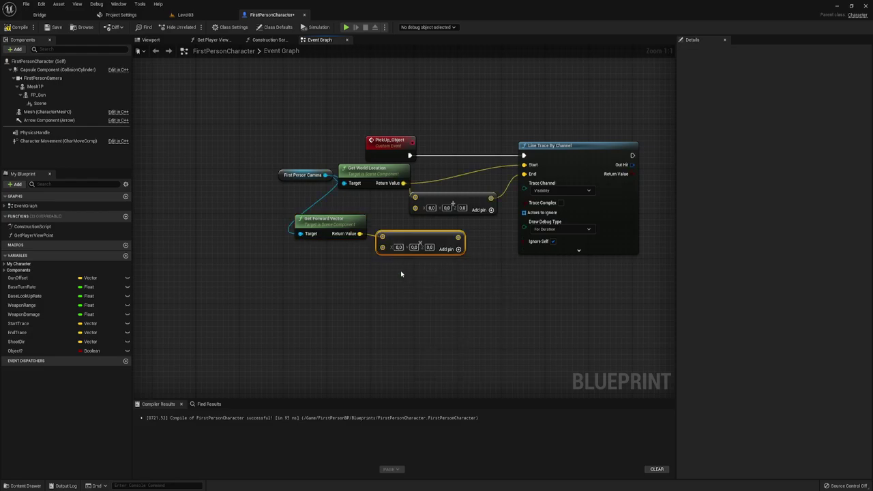
right_click(382, 248)
mouse_move(411, 347)
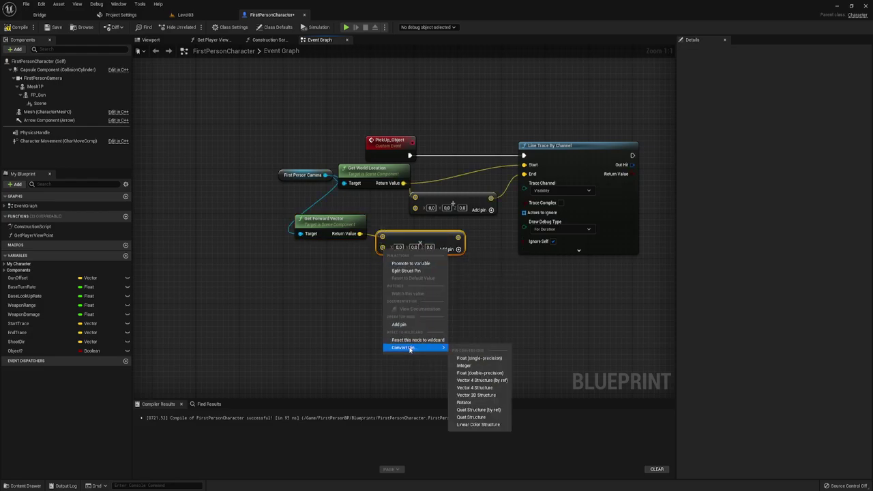
click(490, 360)
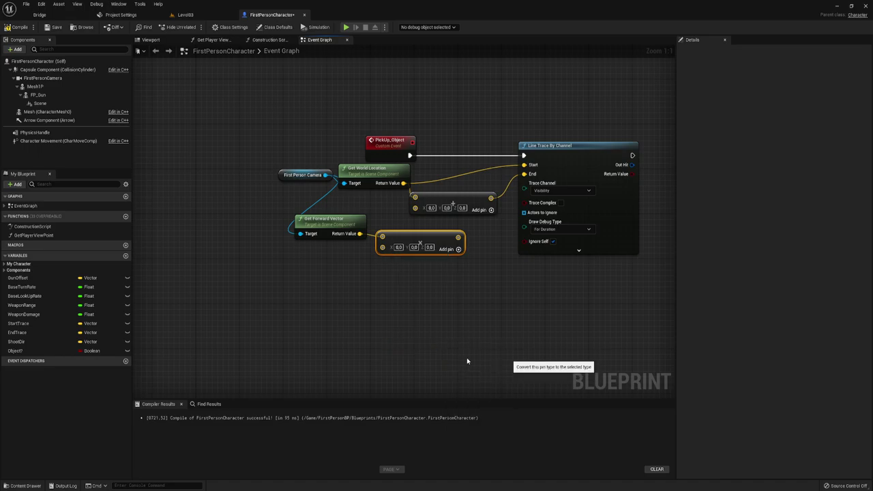
click(392, 246)
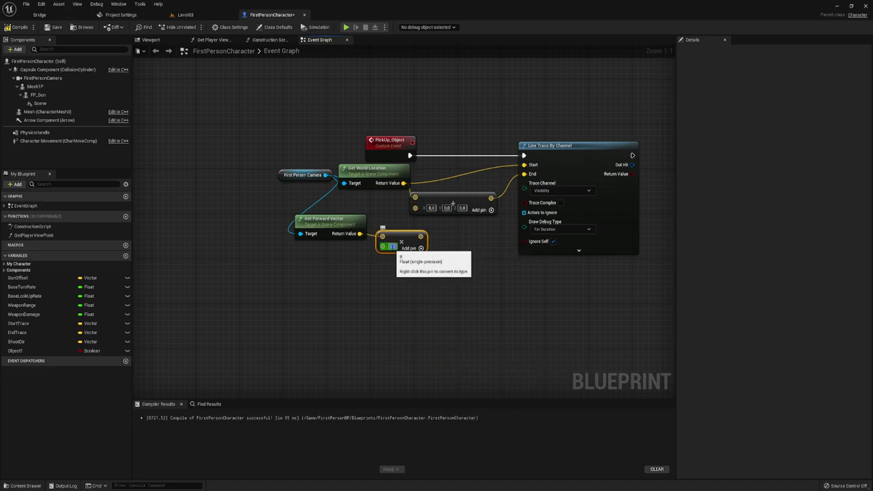
text(1000)
click(393, 279)
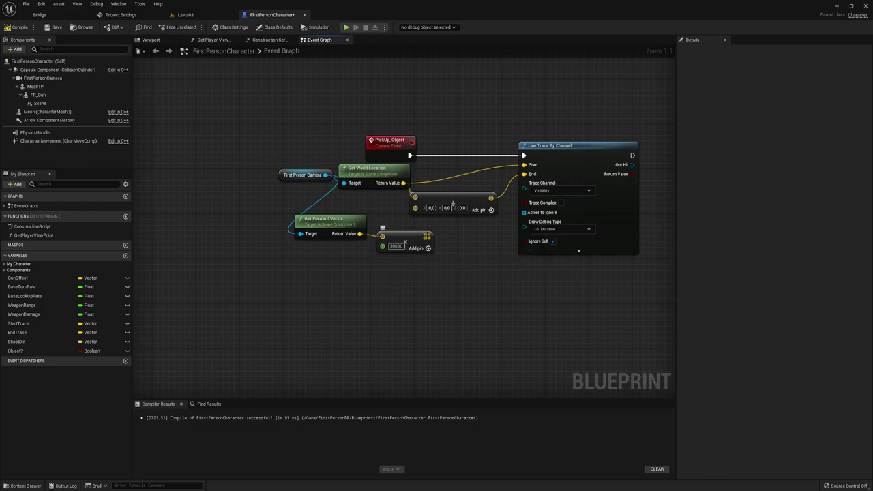
drag(428, 237, 415, 207)
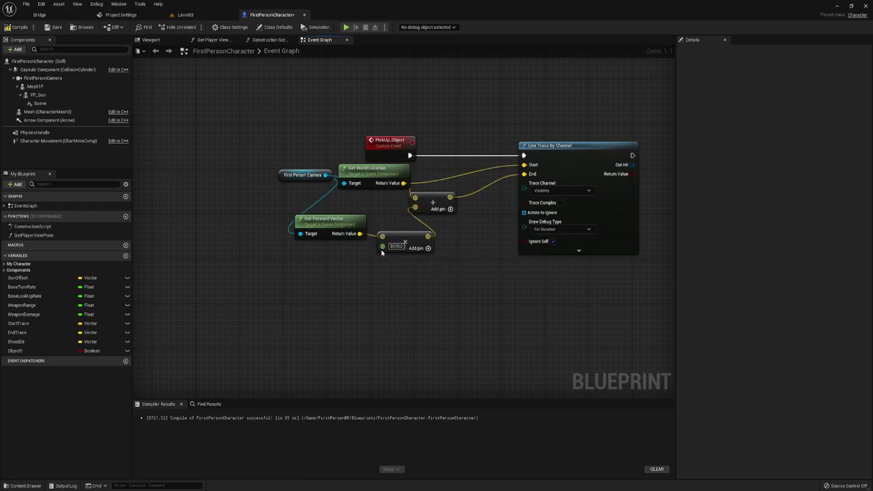
drag(382, 247, 336, 267)
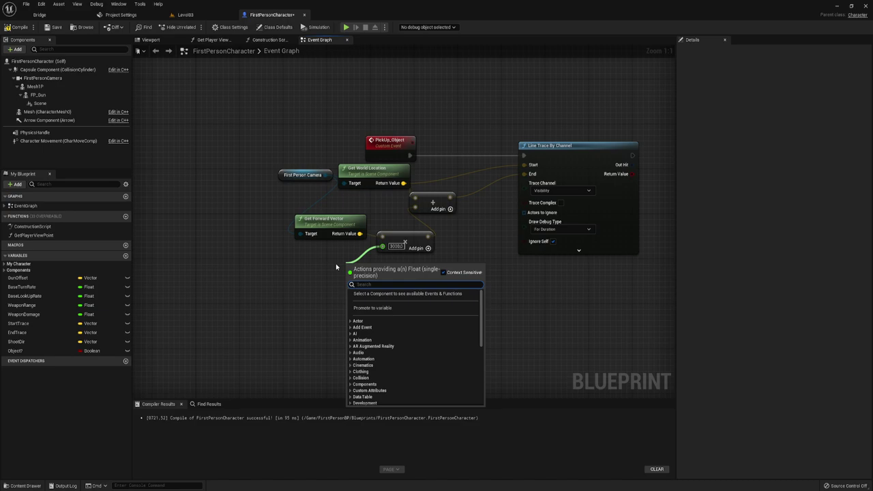
Promote the multiplier to an instance-editable float variable named DistanceHandle, then switch to Level03.
click(367, 308)
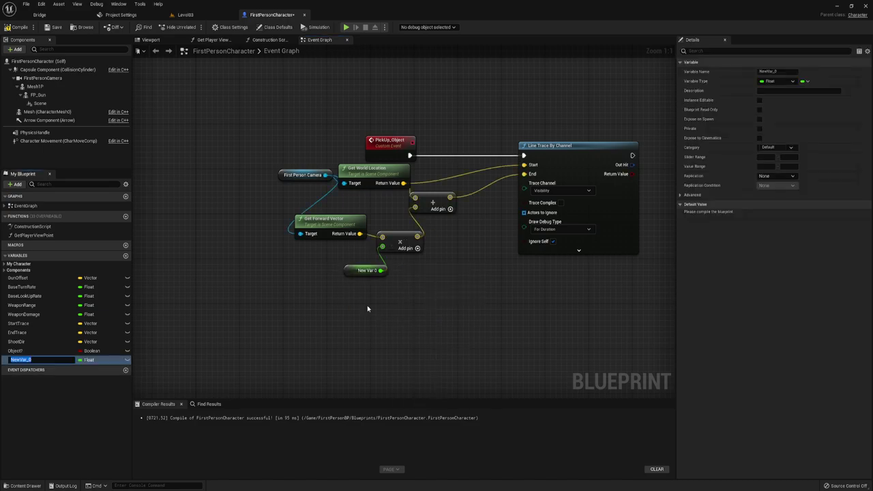
text(Di)
text(sta)
text(nce)
text(Ha)
text(ndle)
key(Return)
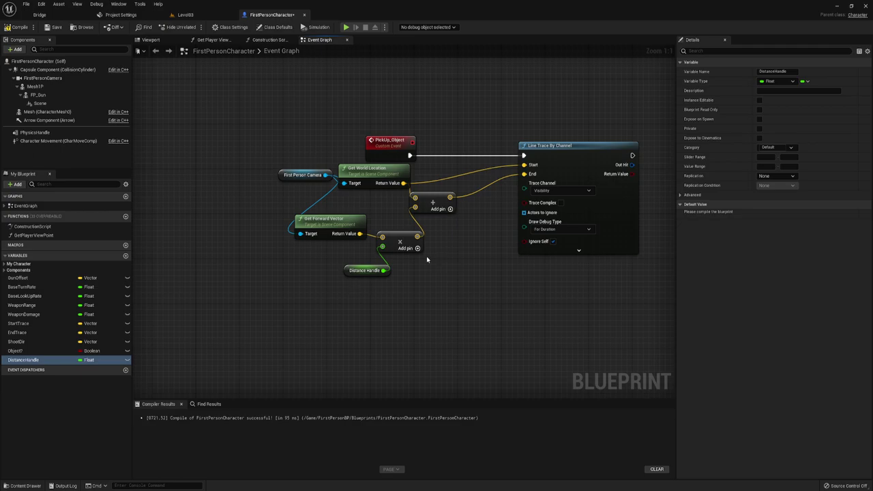
click(127, 360)
drag(356, 274, 335, 257)
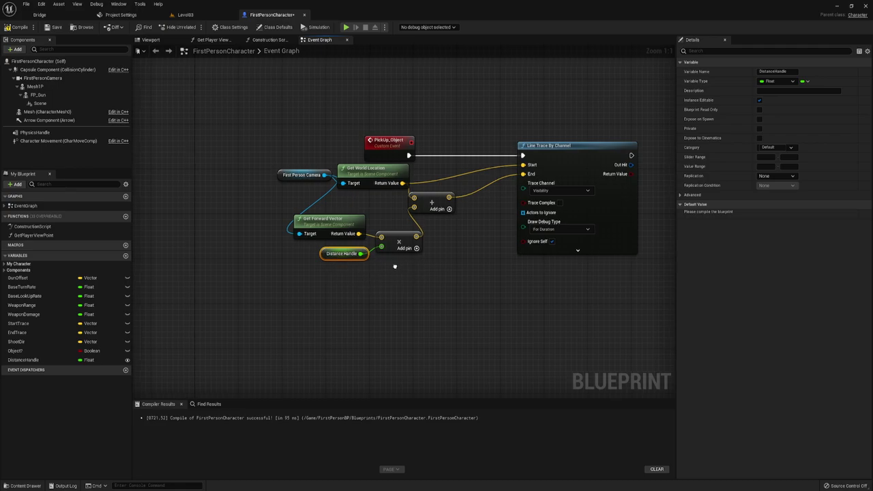
right_drag(398, 266, 390, 269)
click(184, 14)
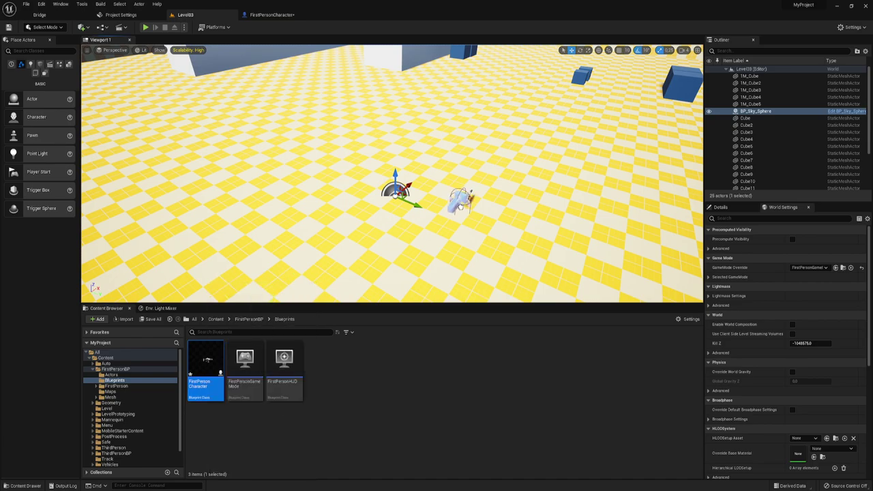
Place a FirstPersonCharacter in Level03, view its Details, and compile its blueprint.
drag(204, 368, 469, 179)
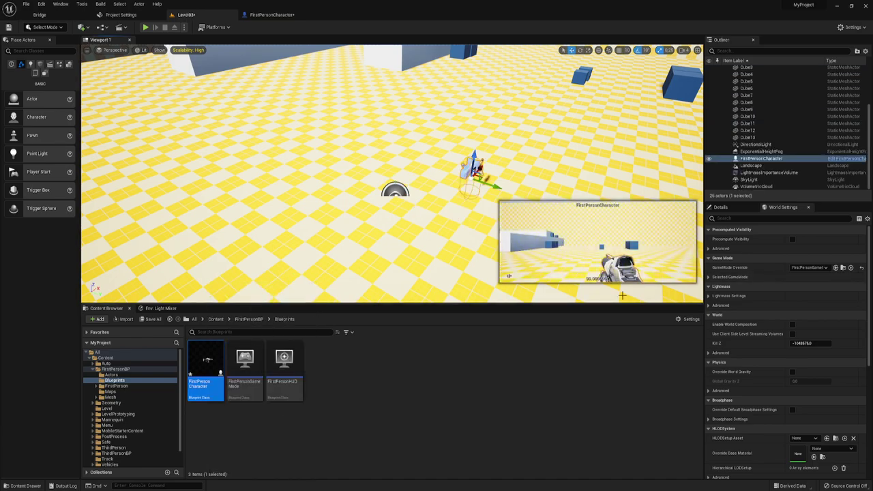
click(724, 207)
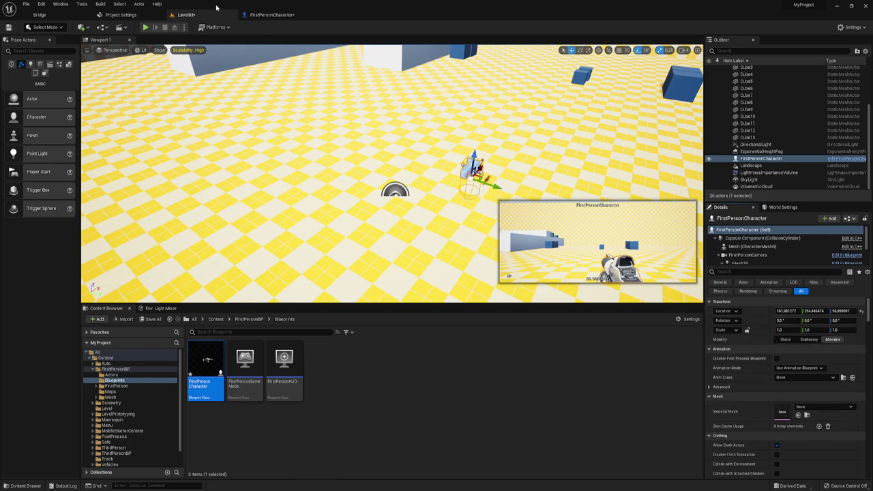
click(272, 14)
click(34, 31)
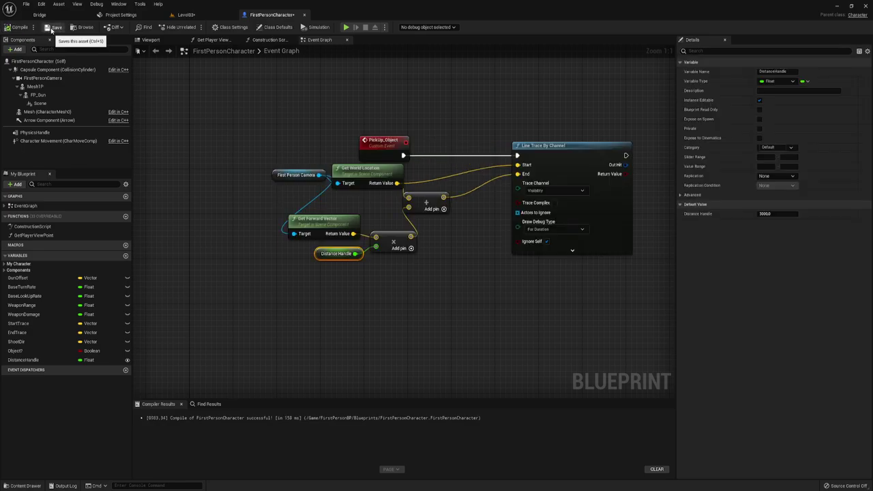
Reselect the placed character in Level03 to review its Details, then return to the Event Graph.
click(186, 14)
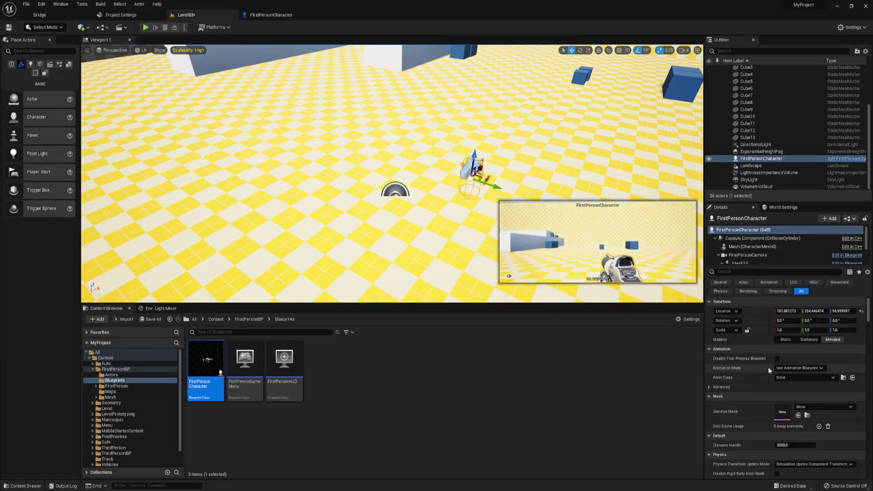
click(425, 242)
click(483, 178)
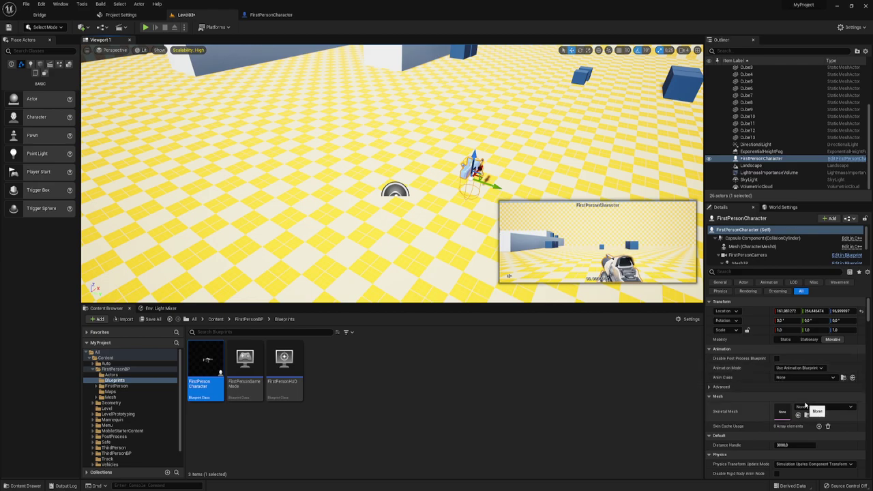
scroll(808, 402, down, 2)
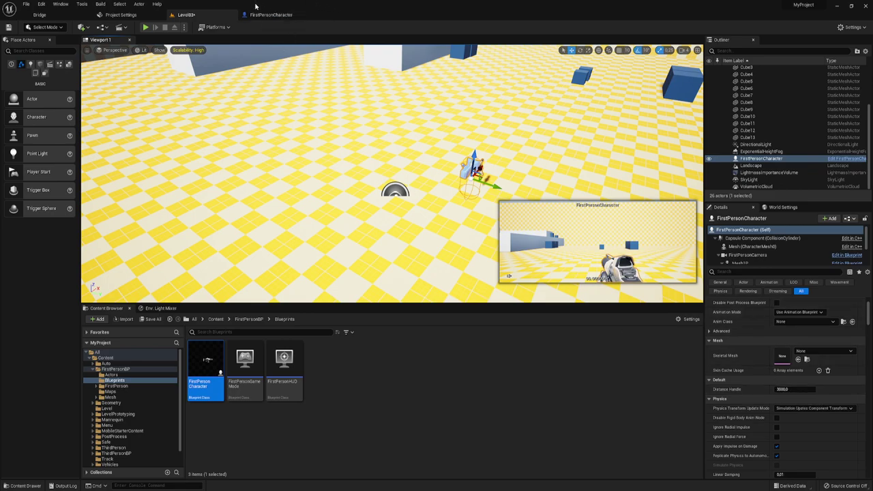
click(271, 15)
Move the camera nodes closer to the Line Trace and add a Branch on its Return Value.
right_drag(471, 263, 393, 255)
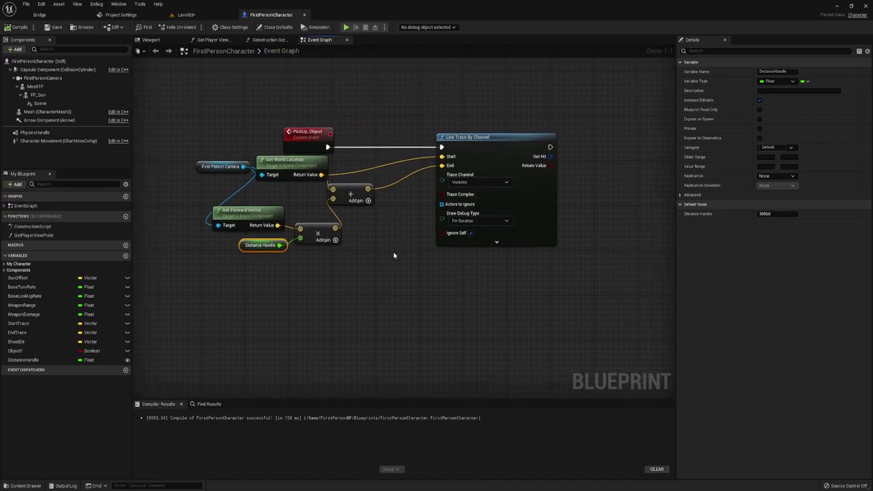
right_drag(518, 253, 511, 248)
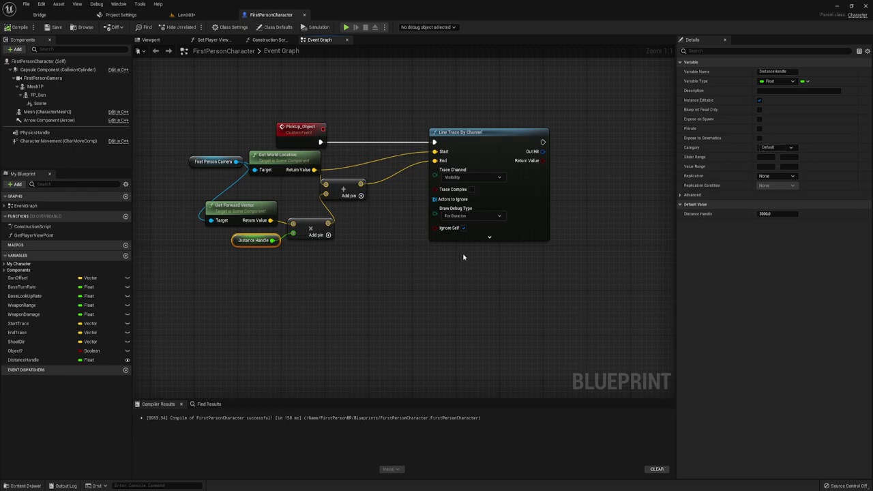
right_drag(399, 230, 391, 235)
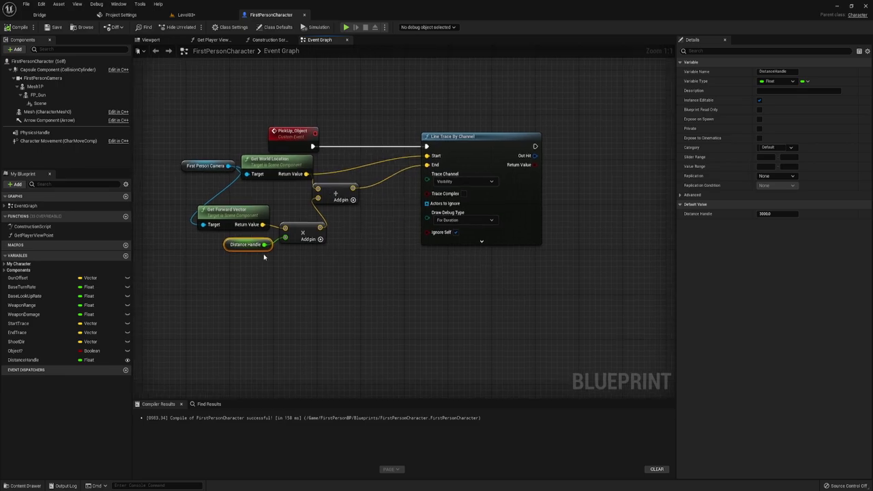
drag(174, 151, 320, 254)
drag(296, 167, 345, 167)
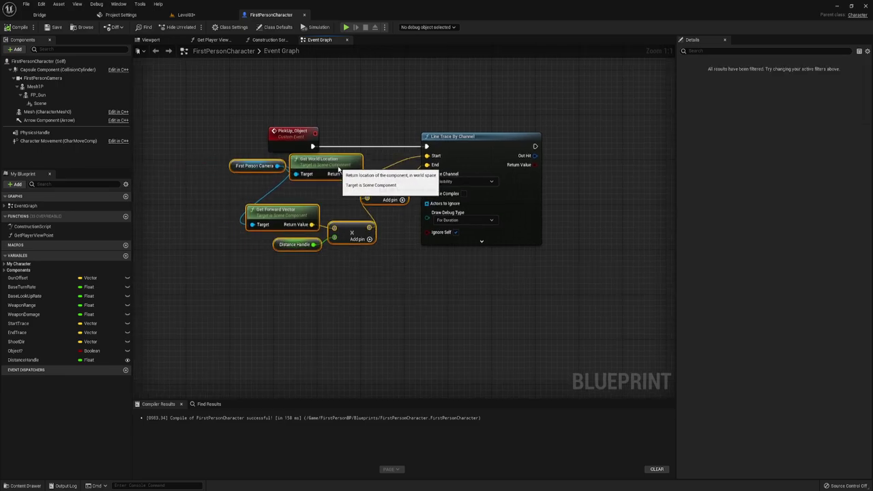
right_drag(405, 235, 330, 262)
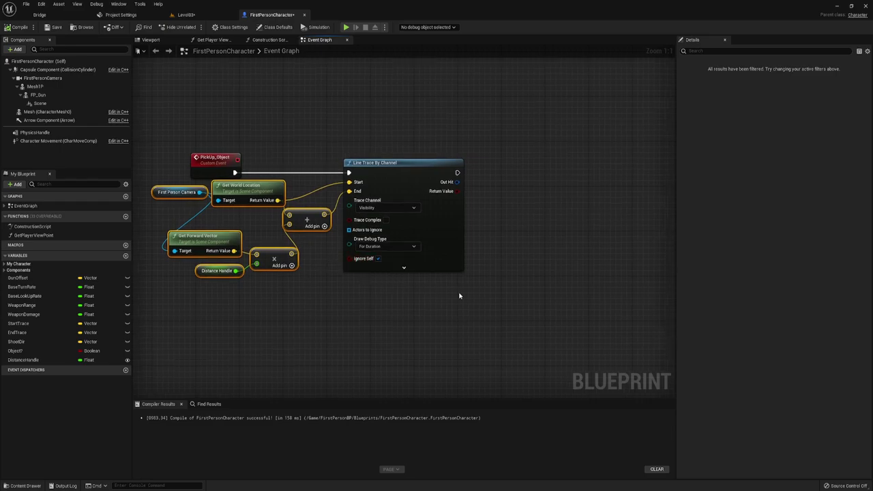
right_drag(458, 296, 449, 294)
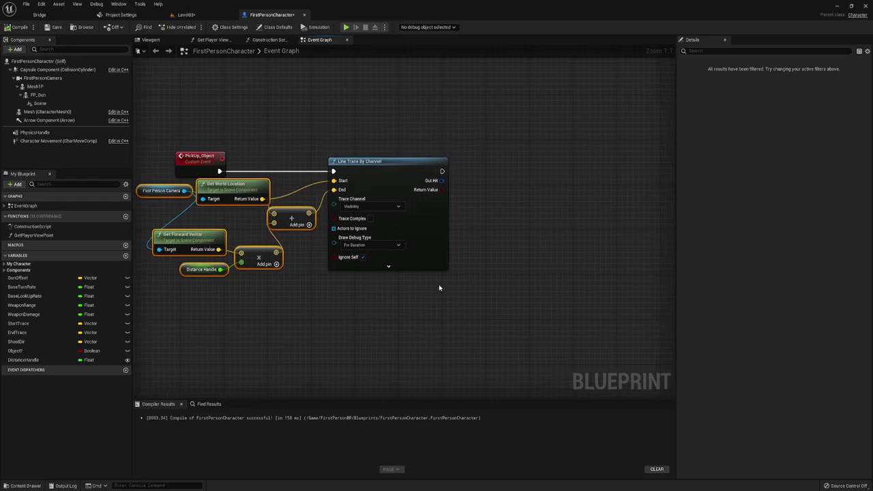
drag(439, 189, 479, 175)
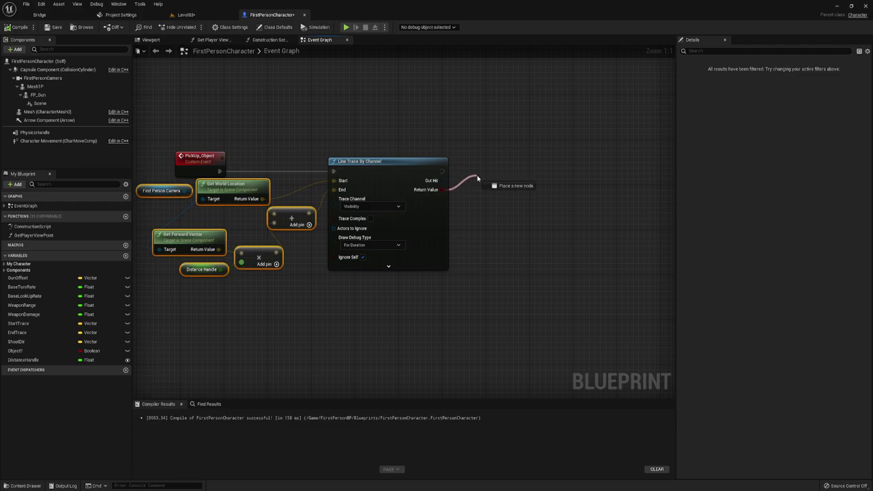
text(bra)
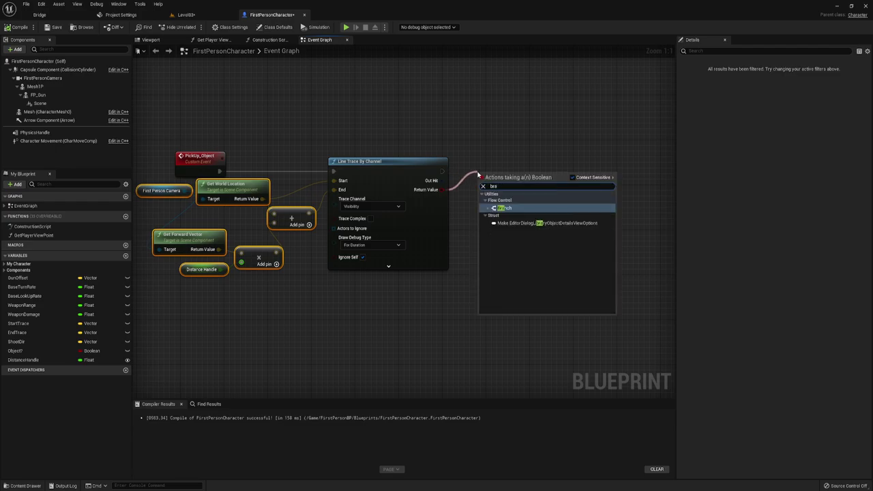
click(517, 211)
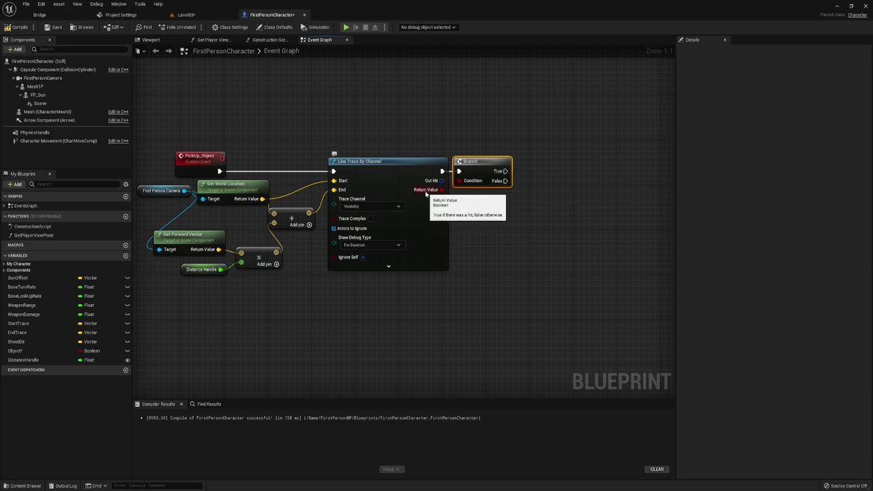
Break the trace's Out Hit into a Break Hit Result node with all outputs expanded.
right_drag(504, 215, 443, 218)
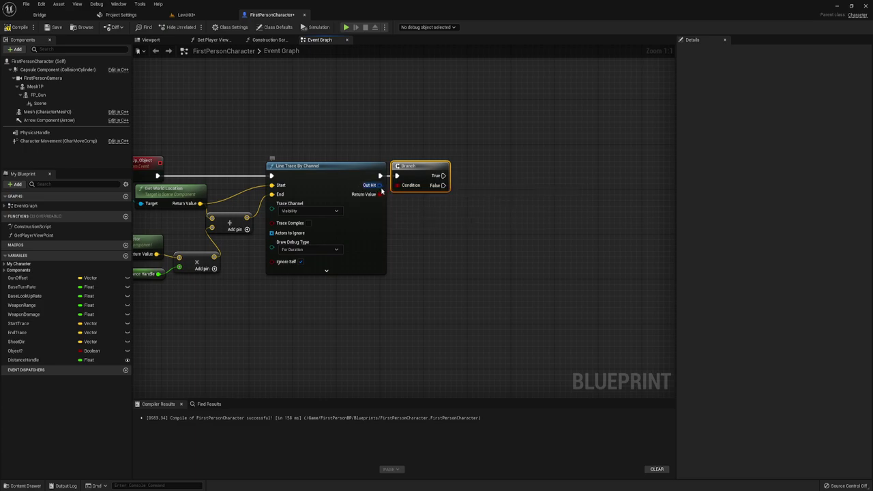
drag(380, 185, 395, 223)
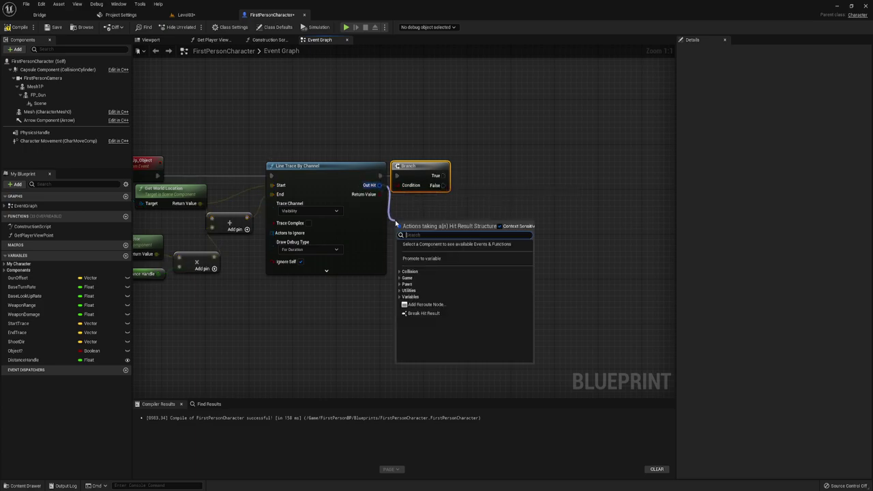
click(424, 313)
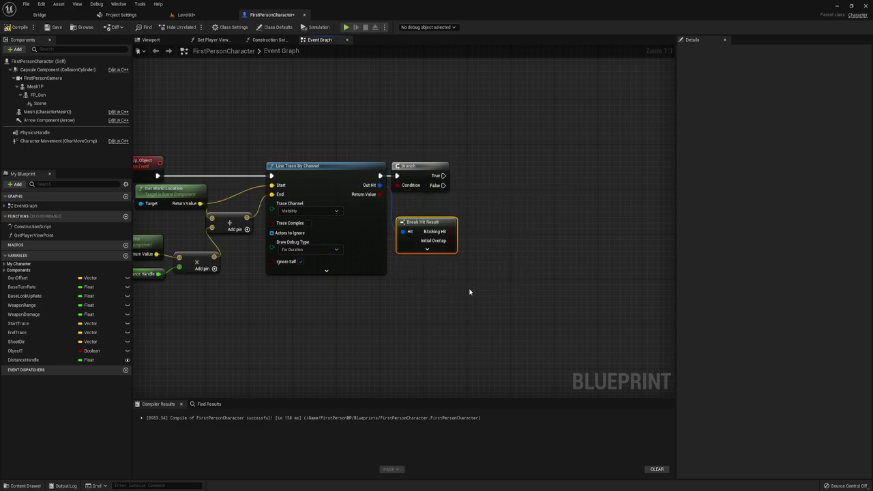
click(427, 250)
right_drag(495, 217, 446, 210)
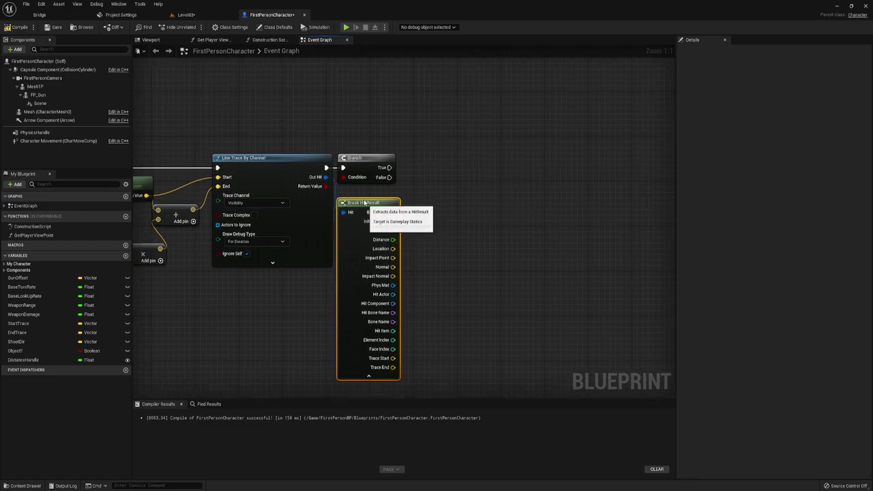
drag(371, 213, 366, 191)
right_drag(438, 252, 416, 239)
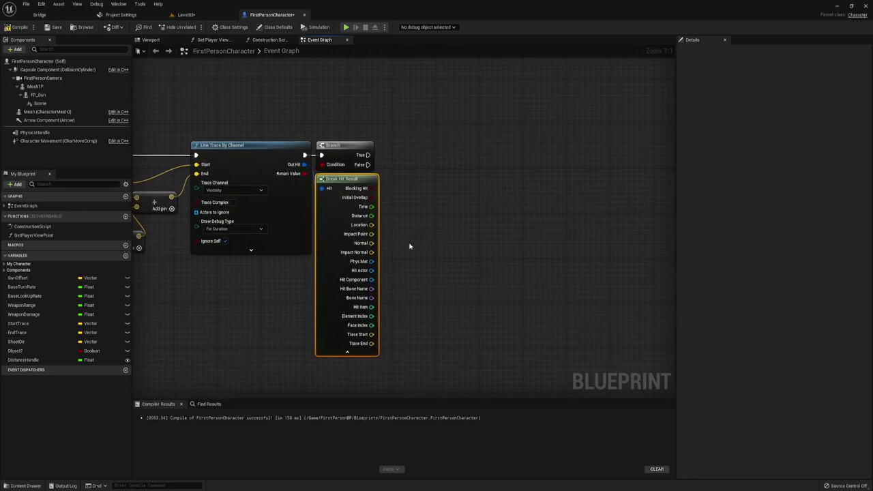
Promote Hit Component to a variable Hit Component_Object and run its SET from Branch True.
drag(372, 280, 425, 193)
click(453, 234)
text(Hit Component_Obje)
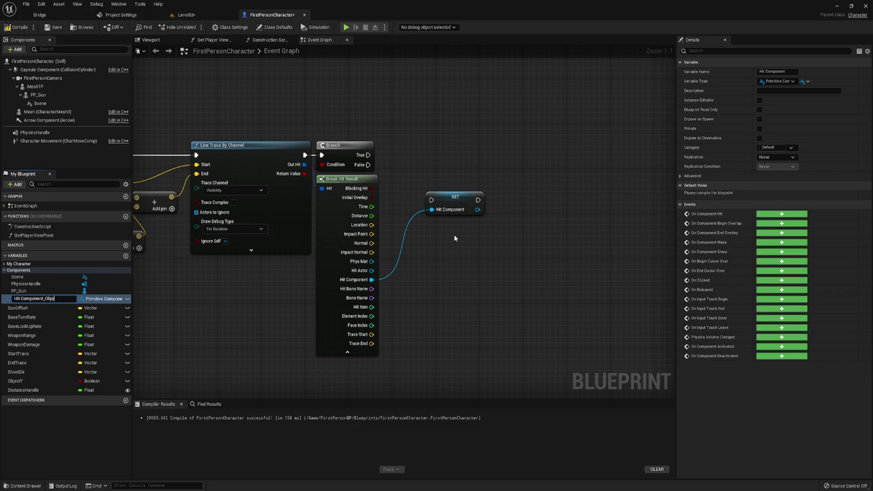
text(ct)
key(Return)
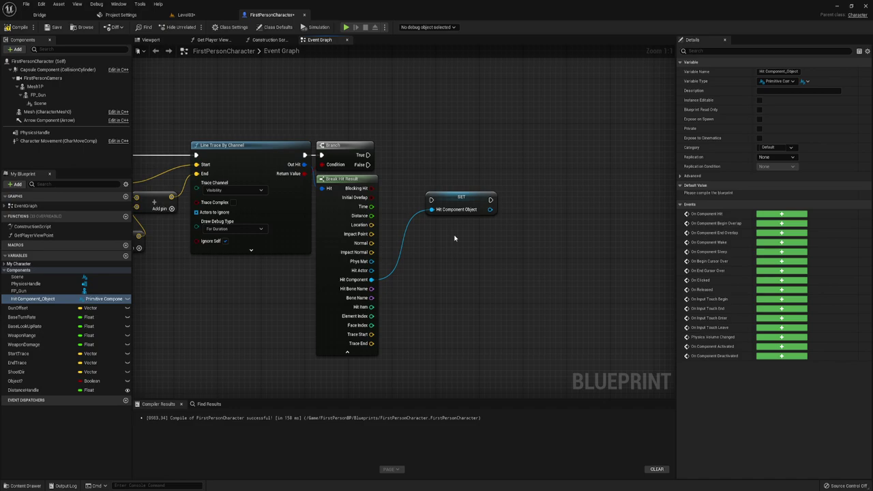
drag(455, 205, 423, 160)
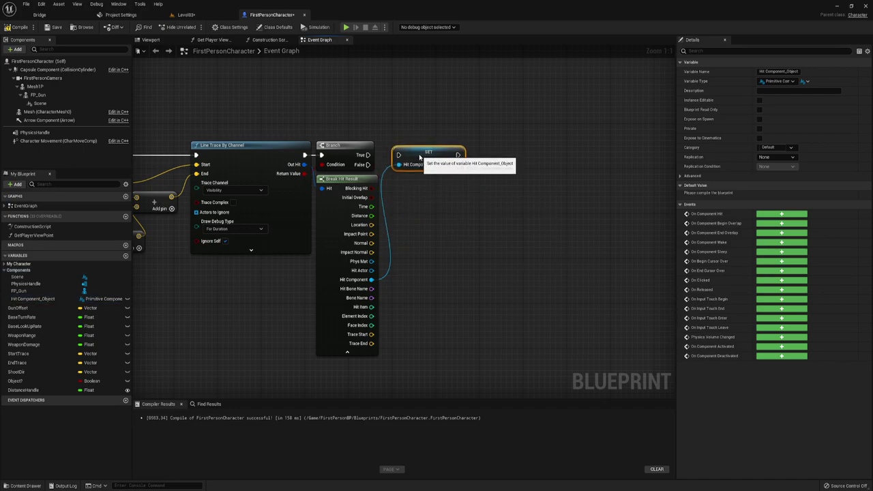
drag(368, 155, 399, 155)
right_drag(468, 197, 397, 200)
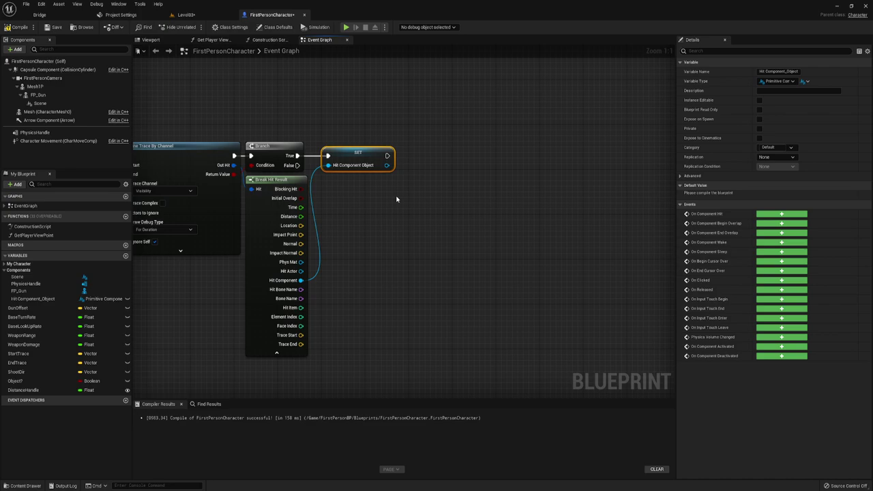
right_drag(372, 184, 301, 202)
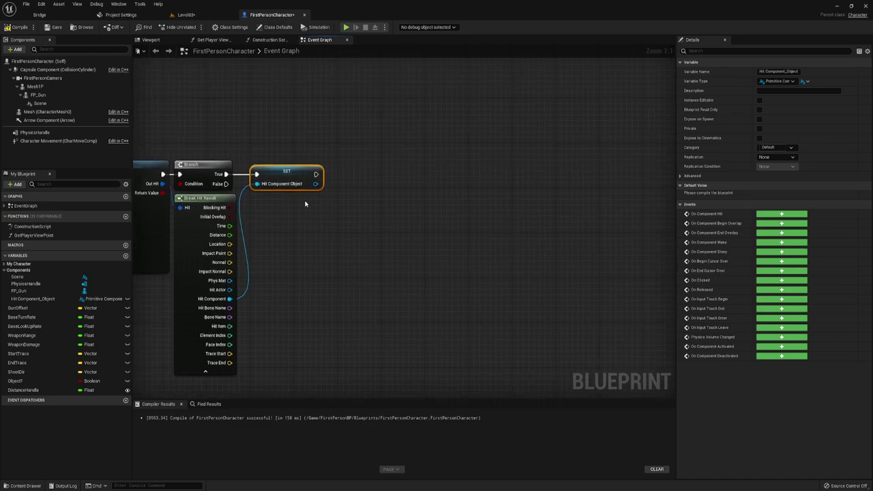
drag(316, 184, 269, 212)
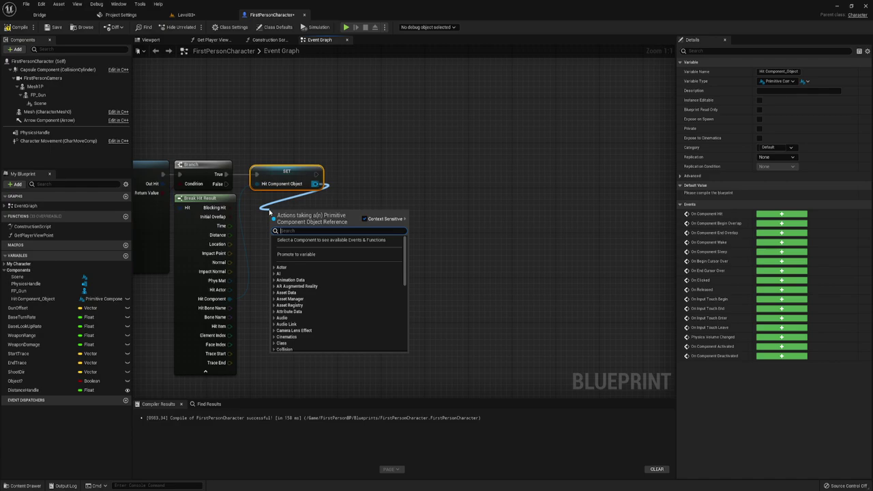
Add an Is Simulating Physics check on the stored hit component and branch on its result.
text(is)
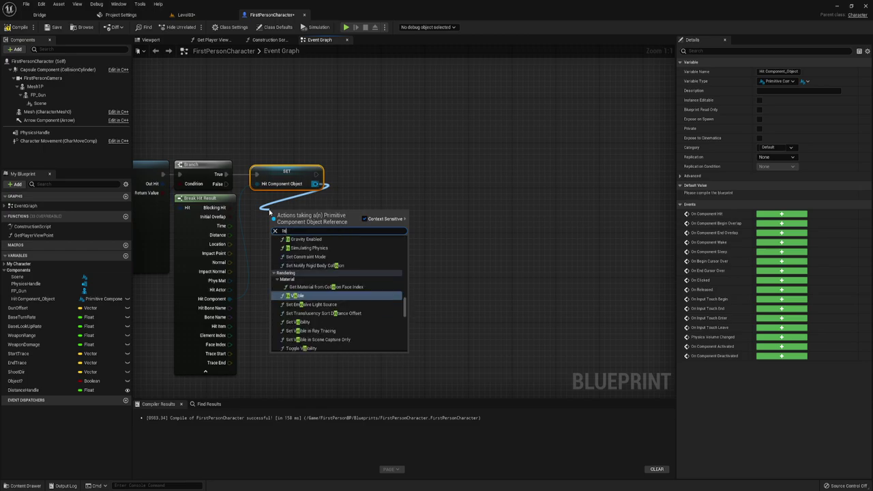
text( si)
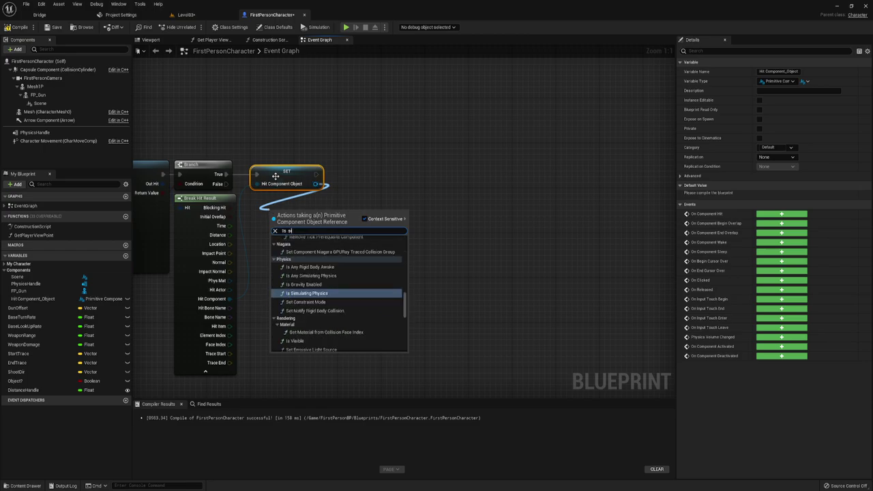
click(311, 293)
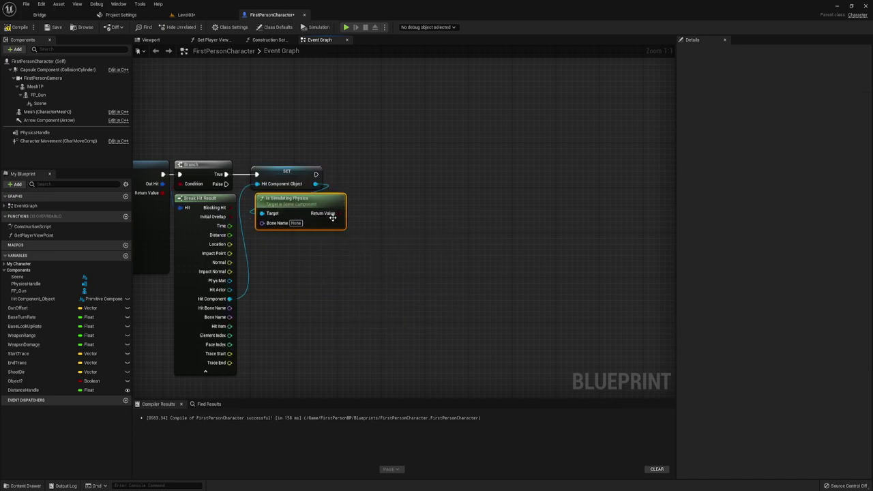
drag(340, 212, 367, 190)
text(branch)
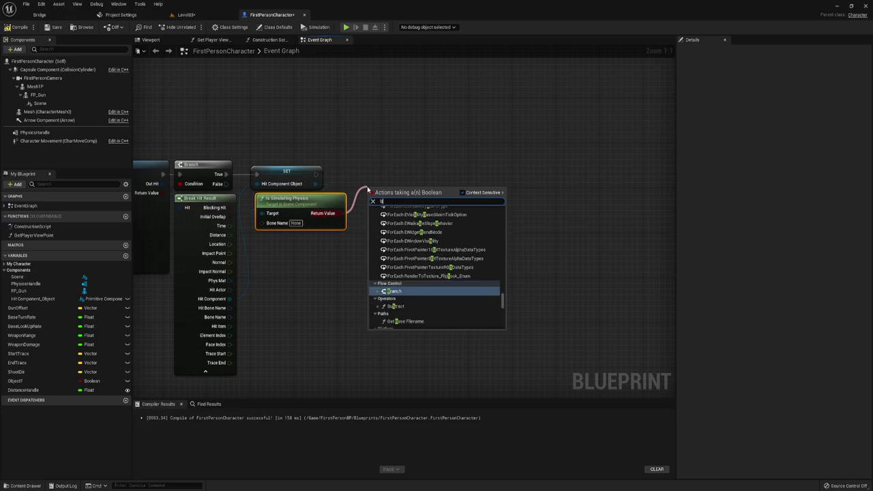
key(Return)
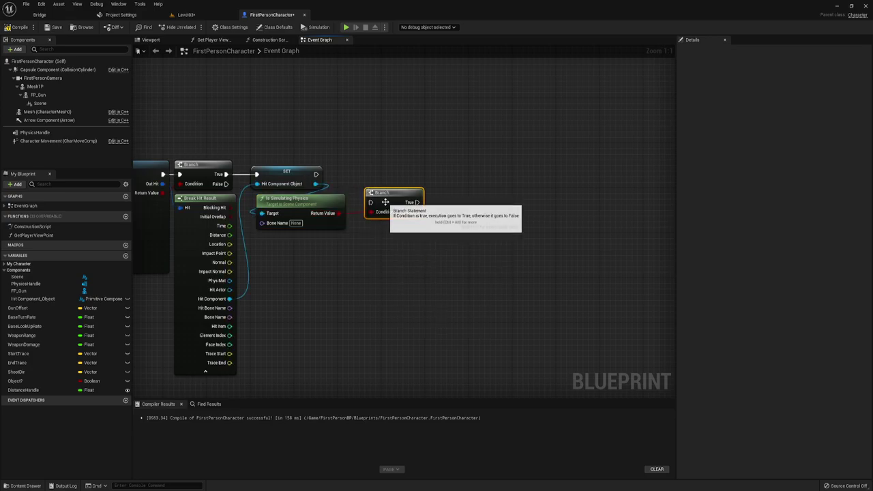
mouse_move(368, 191)
mouse_down()
mouse_move(358, 168)
mouse_move(360, 179)
mouse_move(404, 189)
mouse_move(436, 180)
mouse_up()
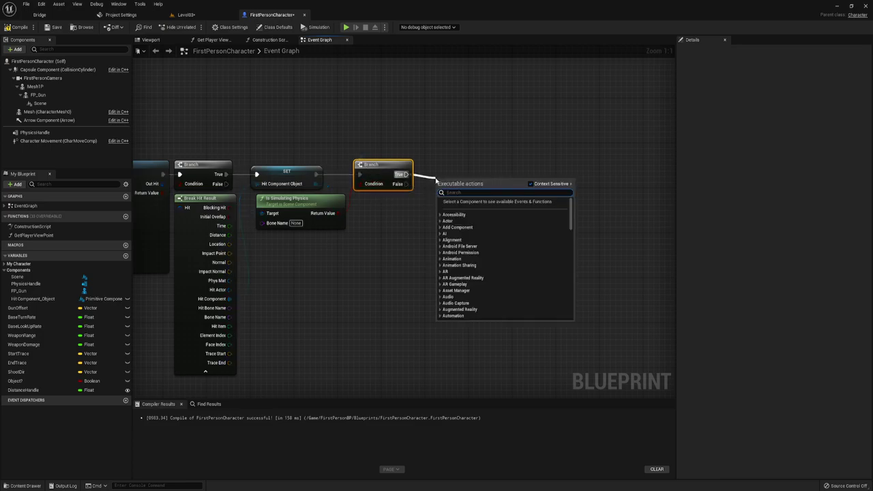
Try a wire from the new Branch's False output, discard it, and select the Branch.
click(407, 184)
drag(407, 184, 459, 210)
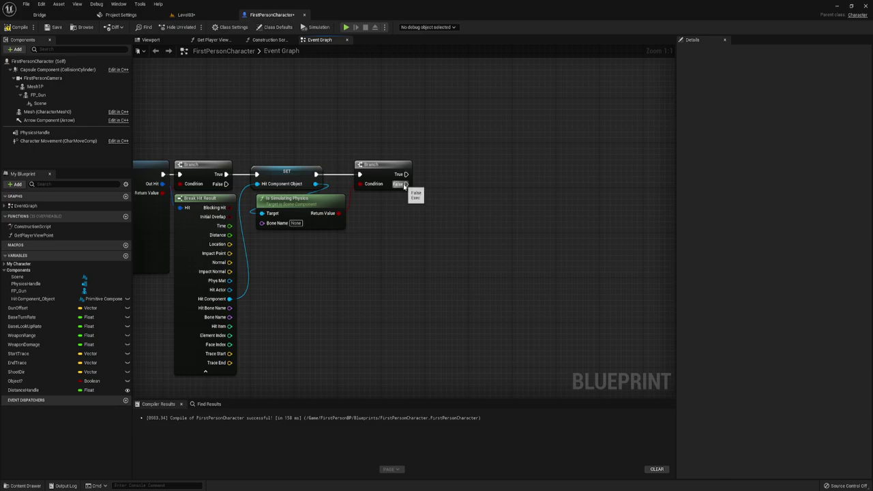
click(423, 228)
right_drag(423, 230, 409, 224)
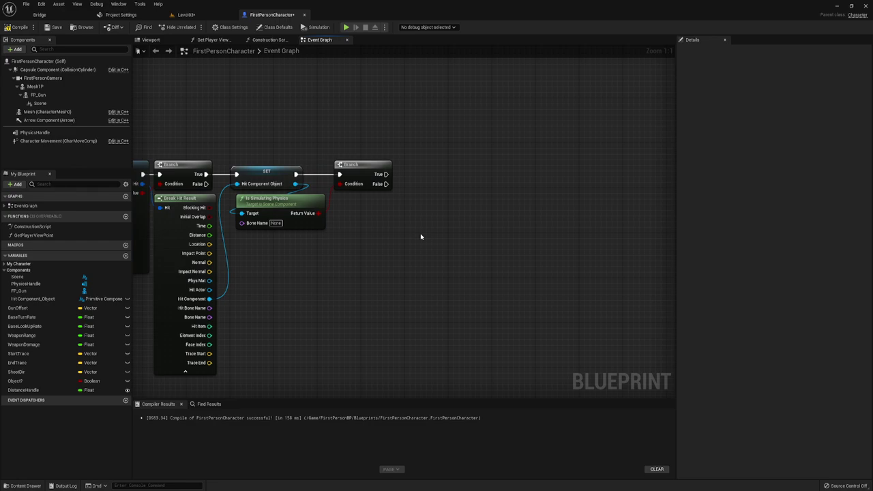
drag(385, 141, 437, 182)
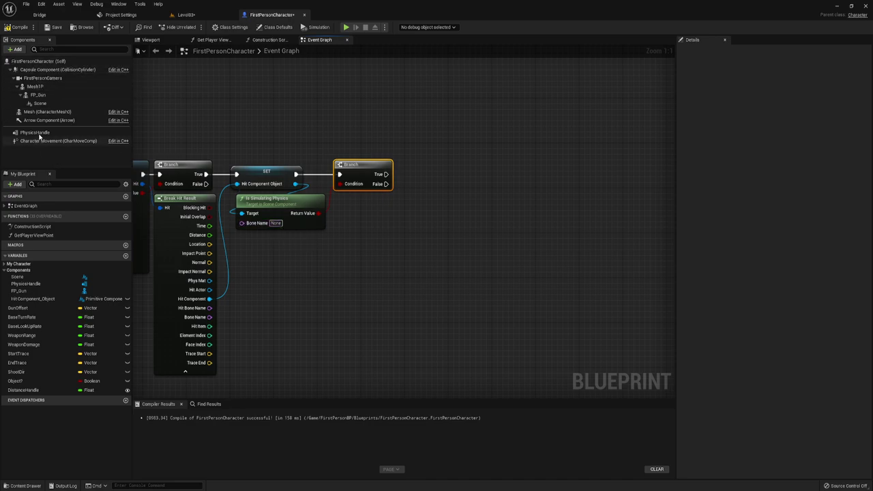
Add the PhysicsHandle's Grab Component at Location with Rotation, driven by the second Branch's True output.
drag(34, 133, 406, 198)
right_drag(455, 223, 447, 239)
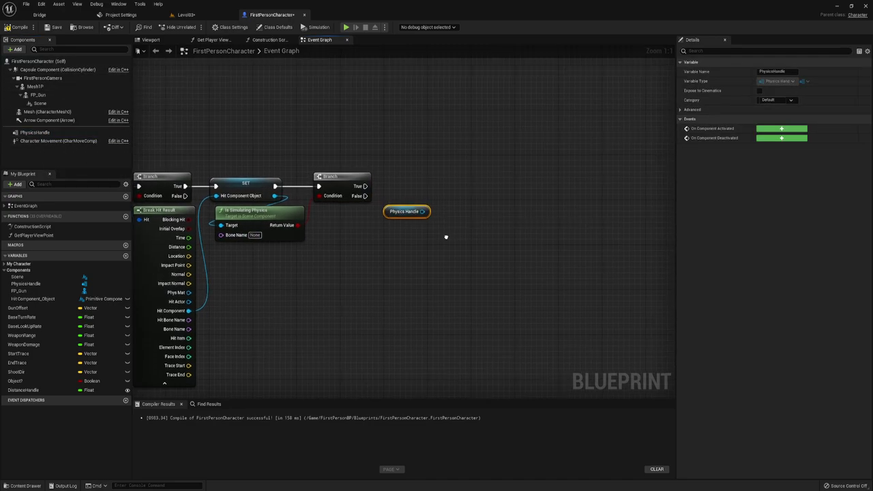
drag(426, 211, 466, 170)
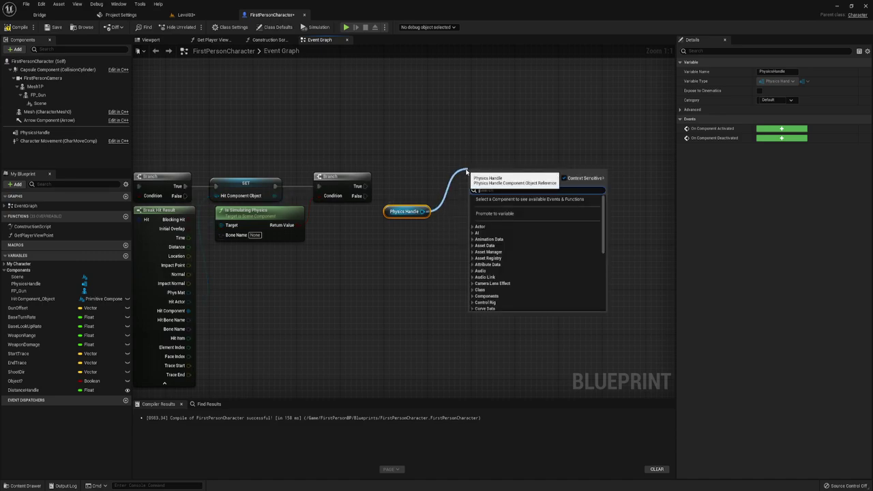
text(gra)
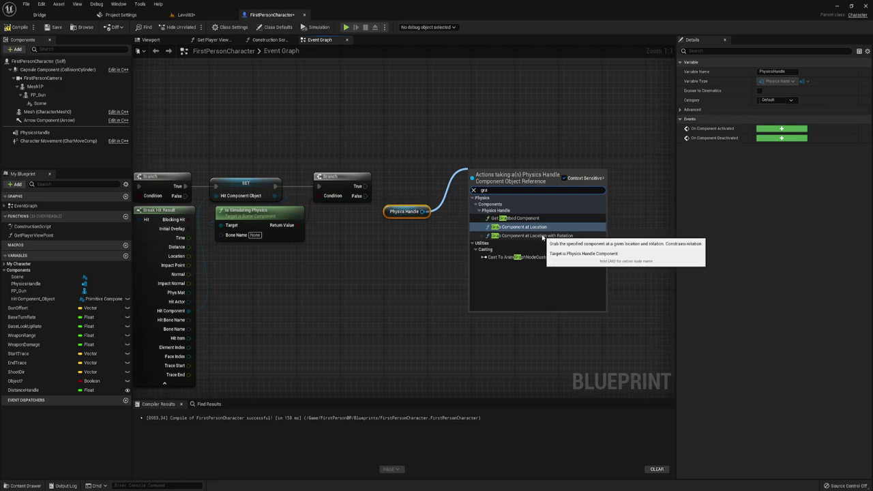
click(543, 236)
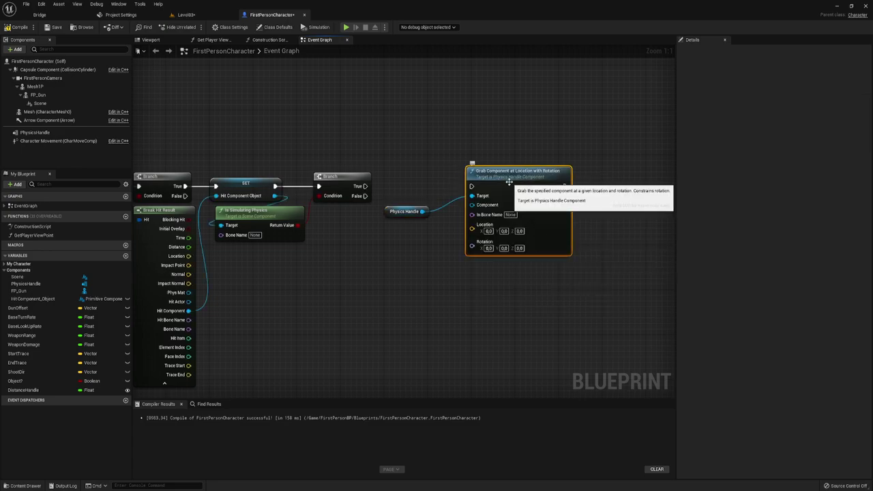
drag(466, 186, 366, 186)
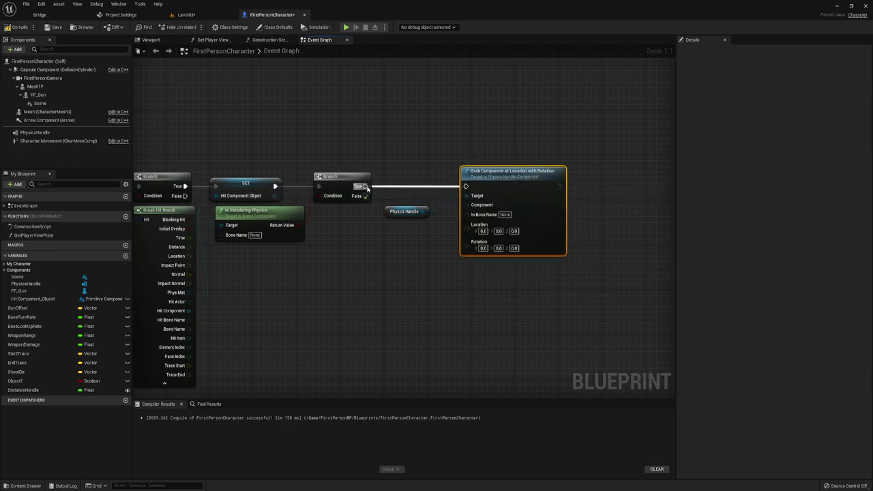
right_drag(484, 258, 463, 242)
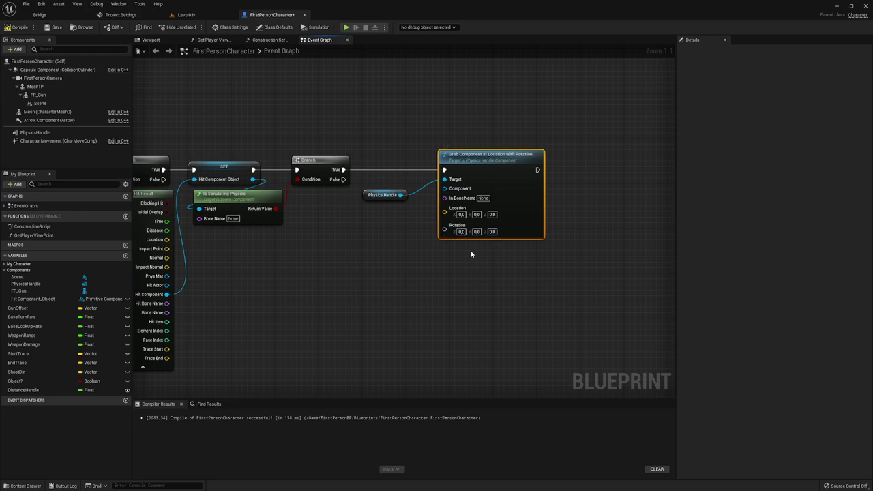
right_drag(469, 249, 499, 250)
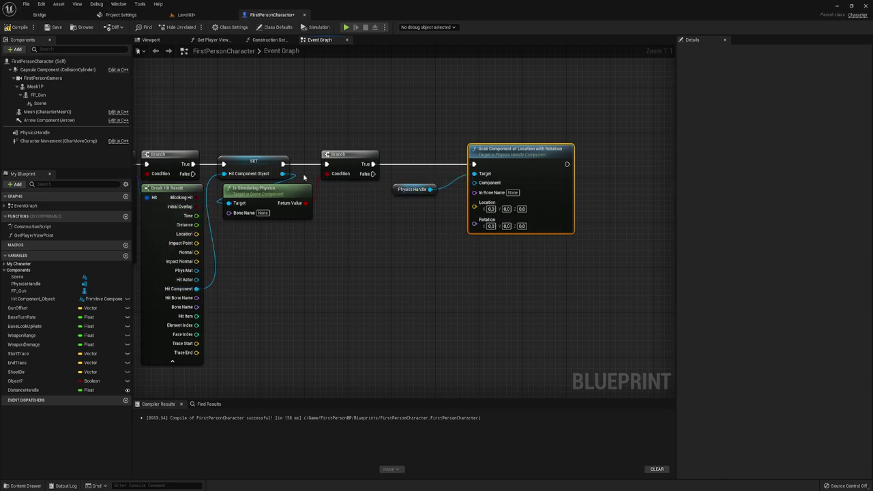
Wire Hit Component_Object's Get World Location into the Grab node's Location and group those nodes leftward.
mouse_move(282, 173)
mouse_down()
mouse_move(333, 206)
mouse_move(337, 220)
mouse_up()
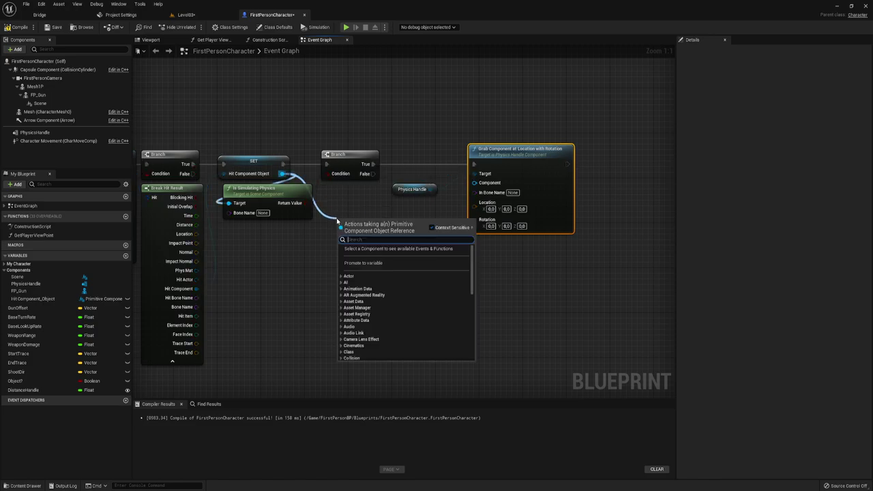
text(get)
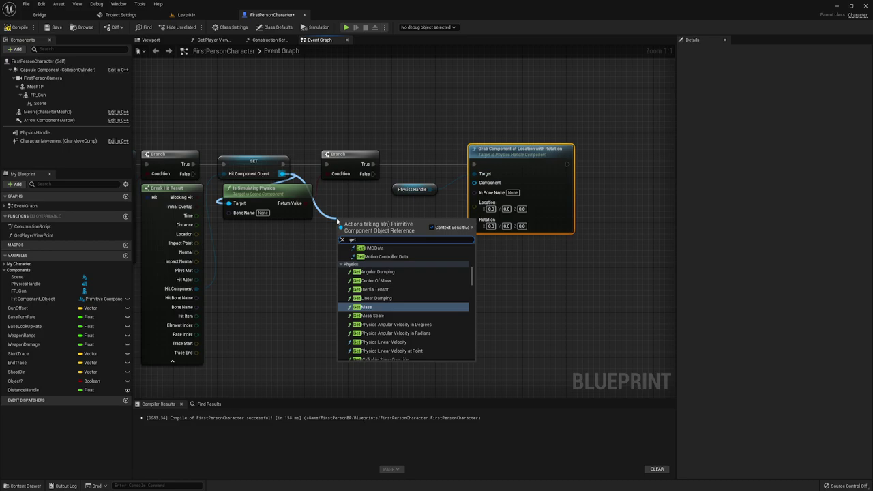
text( wo)
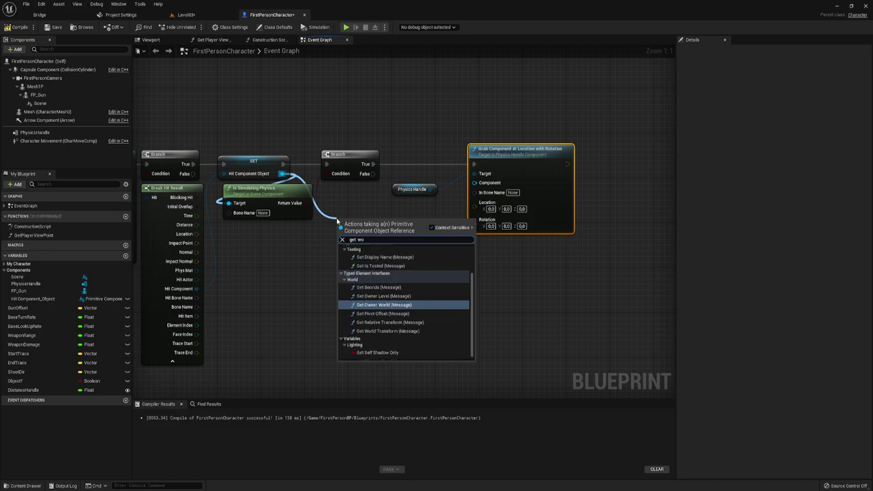
text(rld)
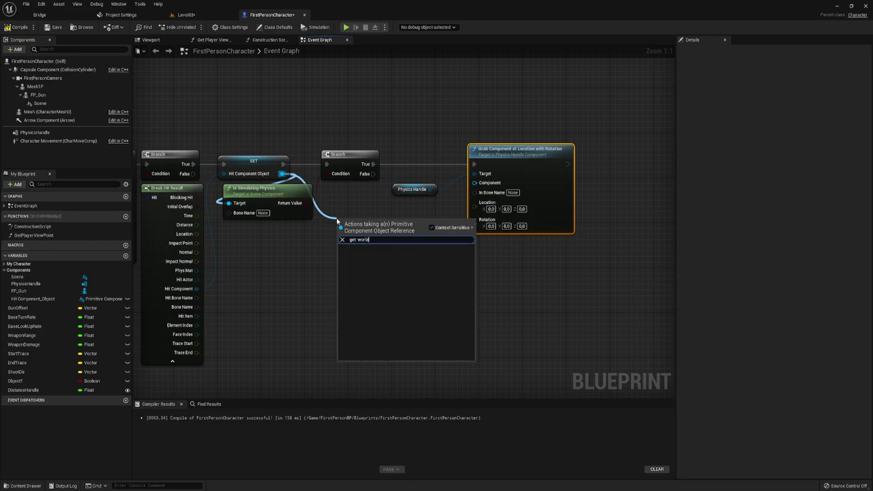
key(BackSpace)
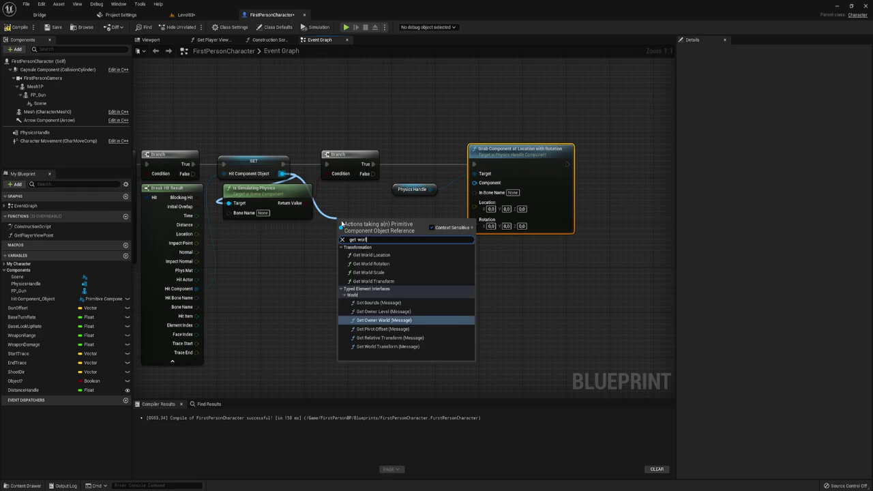
click(372, 254)
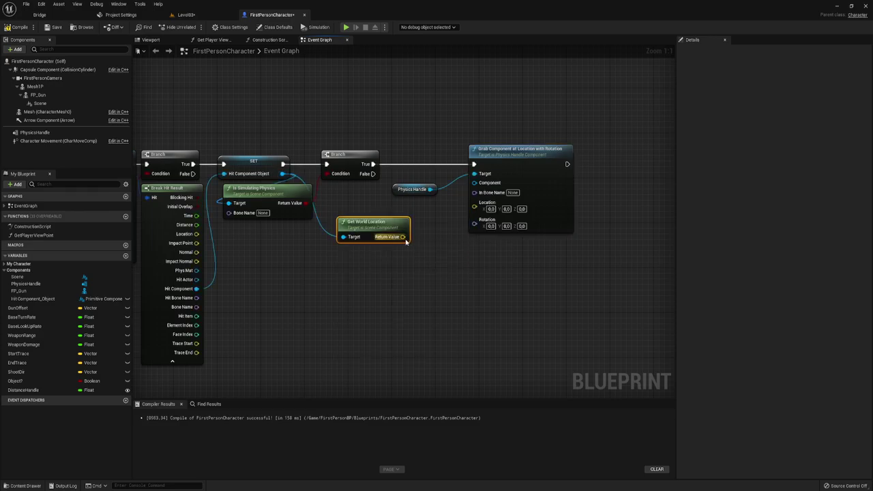
drag(403, 237, 475, 207)
drag(396, 222, 438, 204)
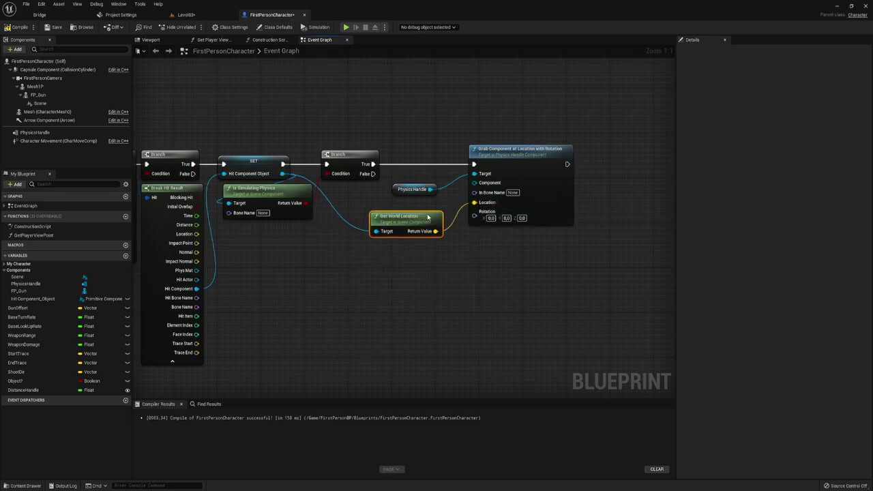
right_drag(460, 253, 428, 252)
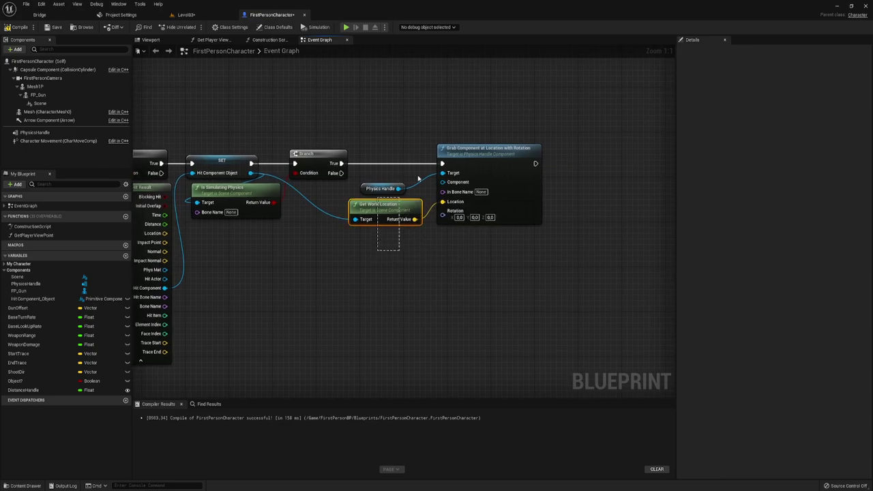
drag(469, 275, 358, 180)
drag(474, 159, 413, 159)
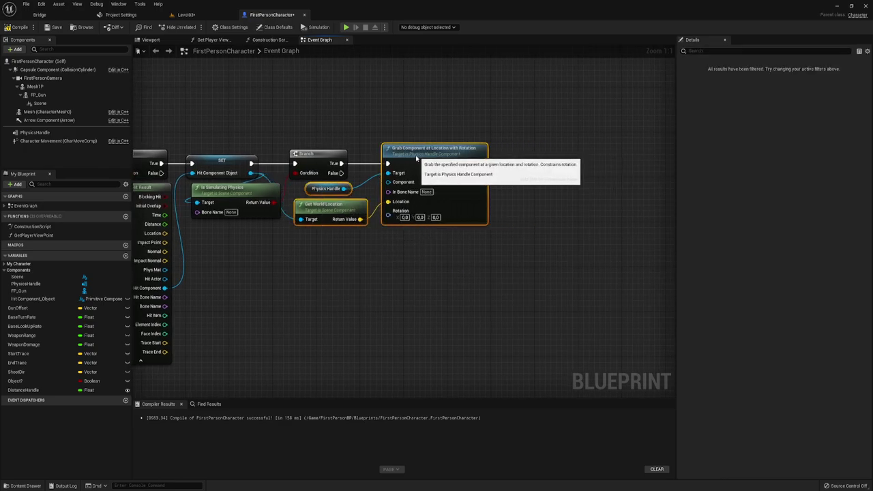
right_drag(362, 265, 355, 277)
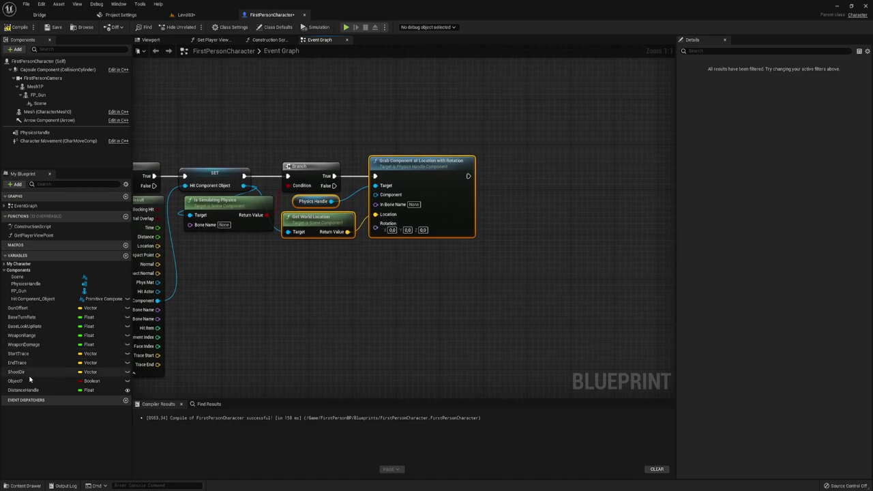
Add a SET Object? node after the grab and tick it to true.
drag(17, 381, 486, 176)
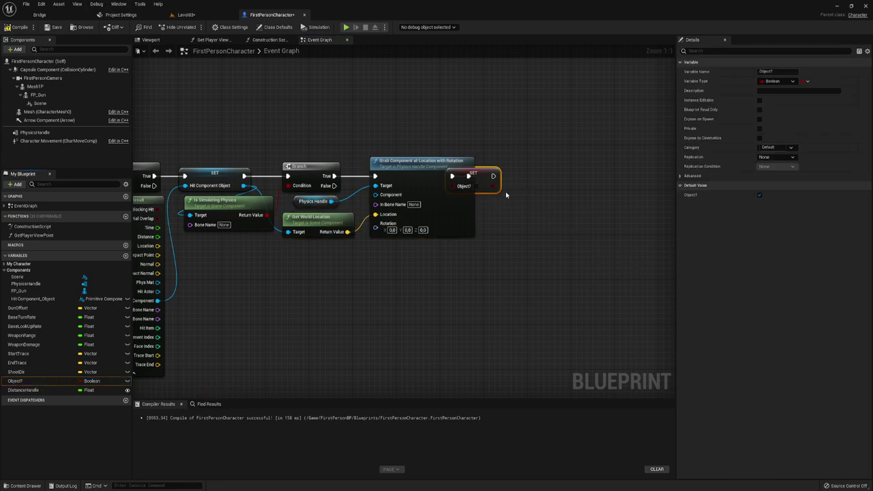
click(513, 187)
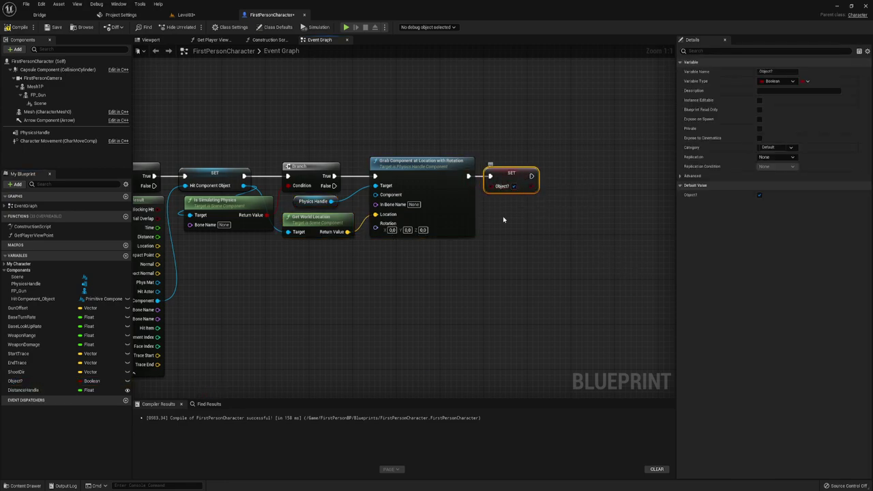
drag(503, 225, 554, 99)
right_drag(510, 220, 490, 217)
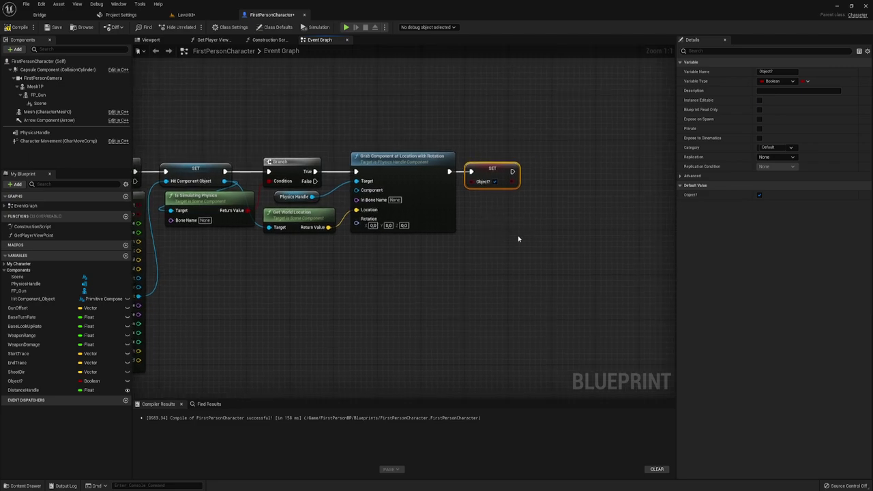
right_drag(518, 239, 506, 227)
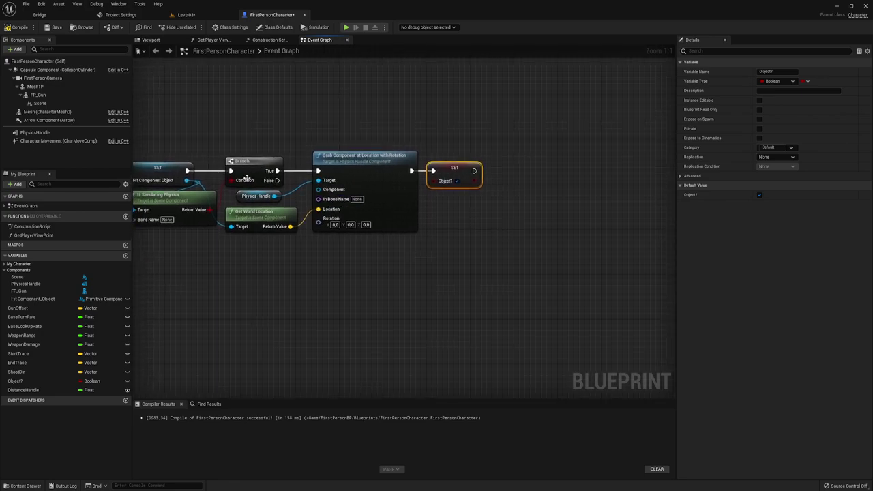
mouse_move(519, 190)
right_down()
mouse_move(396, 190)
mouse_move(446, 184)
right_up()
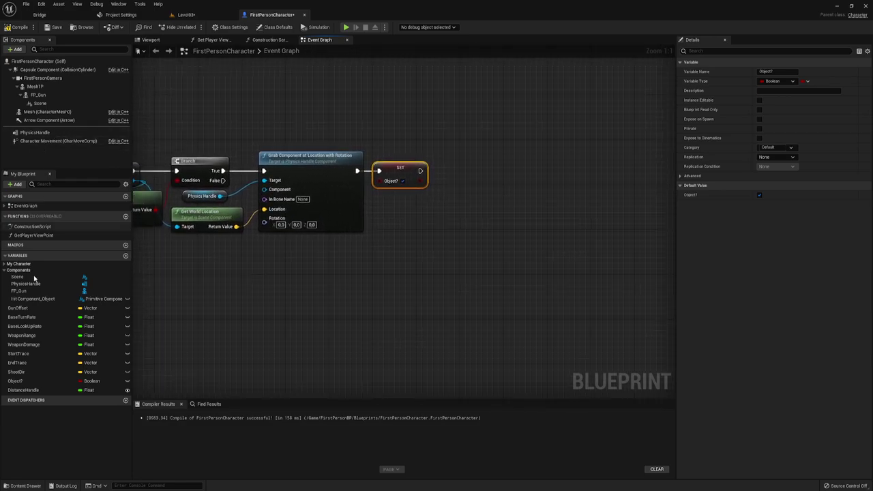
Place a Hit Component_Object getter in the graph and search its actions for 'is'.
ctrl+drag(33, 299, 375, 217)
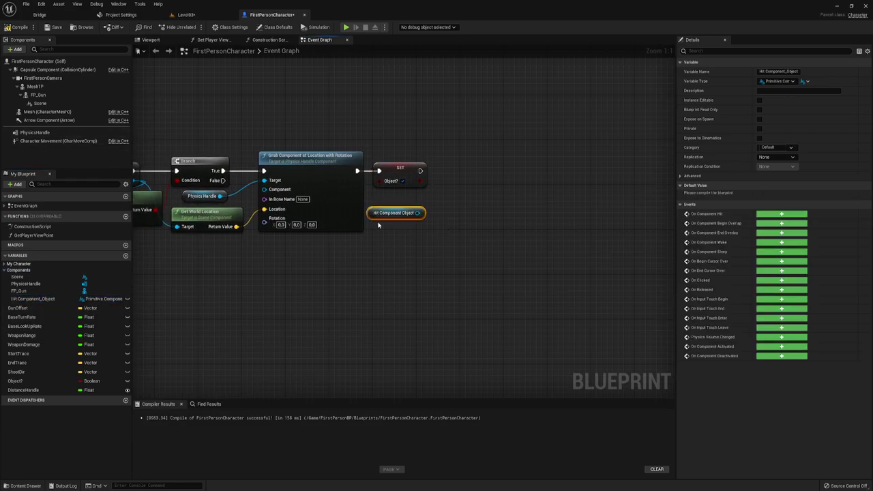
right_drag(430, 222, 363, 251)
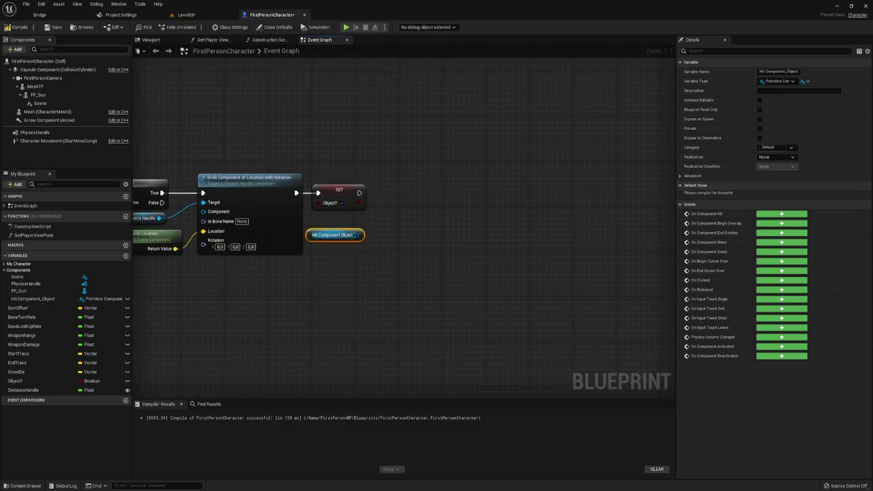
drag(357, 235, 396, 204)
text(is)
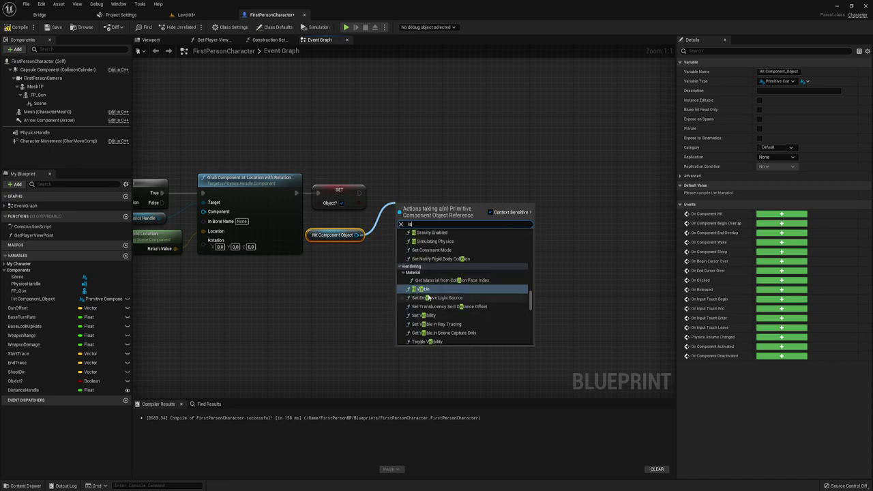
Place an Is Valid node beside SET and feed it the Hit Component Object getter.
text( va)
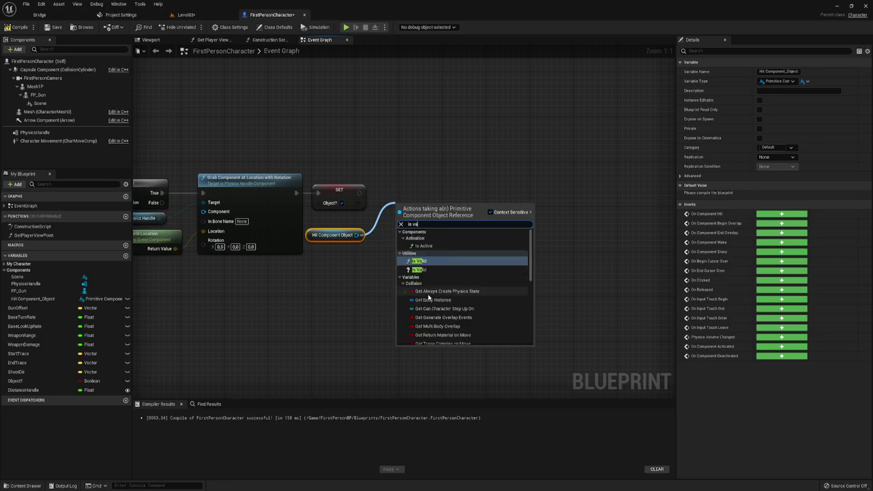
text(li)
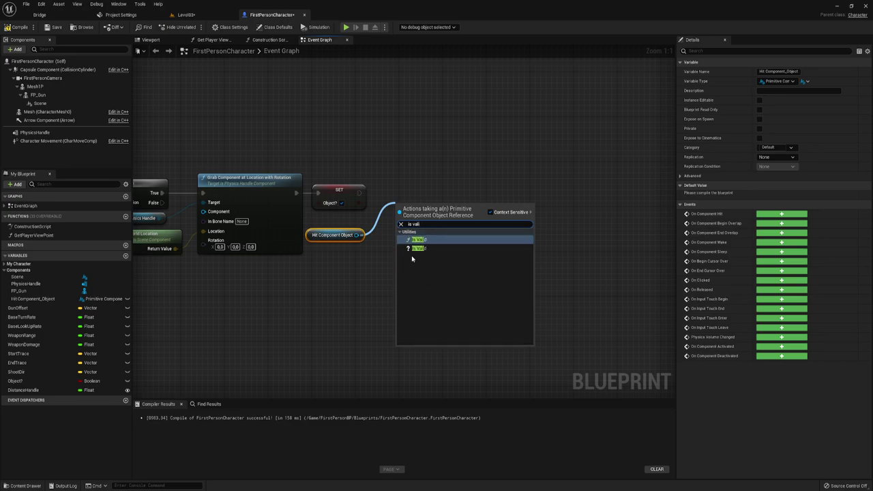
click(416, 248)
mouse_move(417, 207)
mouse_down()
mouse_move(399, 189)
mouse_move(383, 193)
mouse_up()
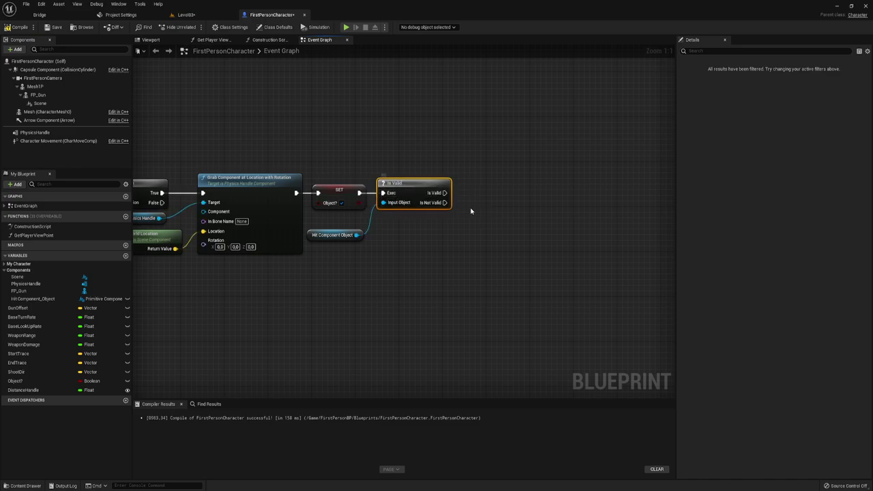
right_drag(468, 200, 346, 218)
drag(206, 246, 209, 231)
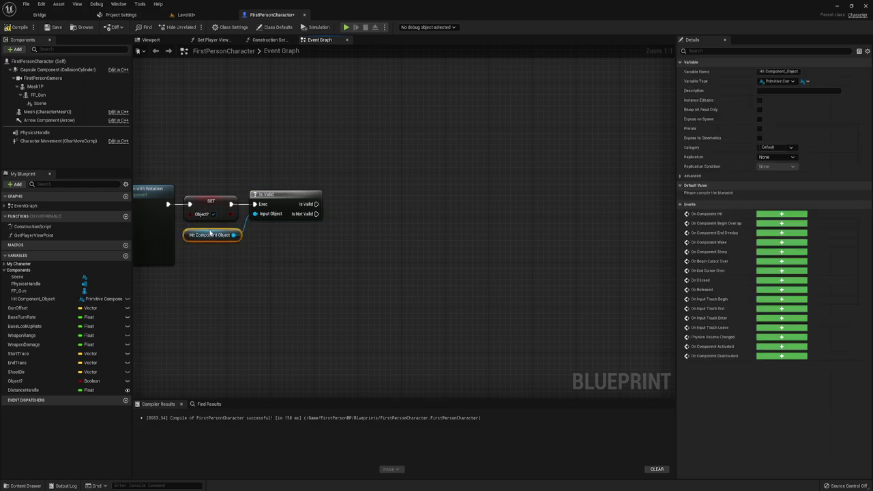
right_drag(383, 252, 352, 266)
drag(286, 218, 359, 217)
click(286, 244)
right_drag(325, 241, 313, 243)
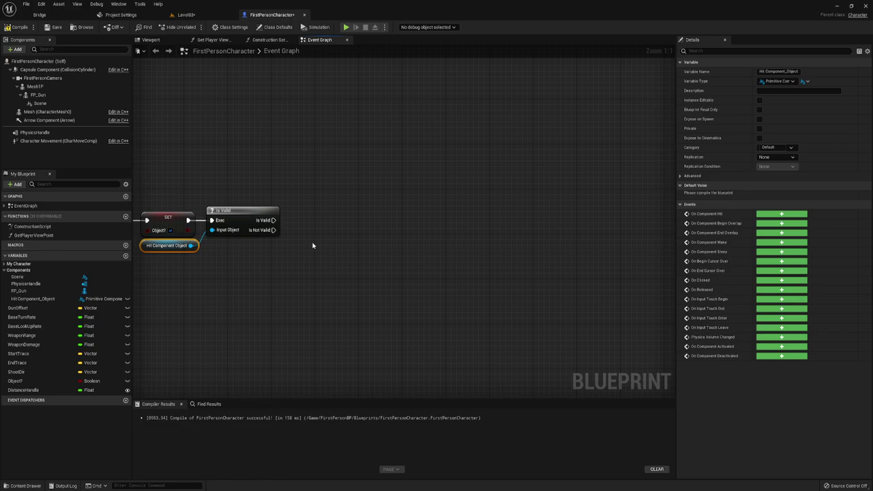
Add a Timeline node off the Is Valid output.
drag(274, 220, 318, 221)
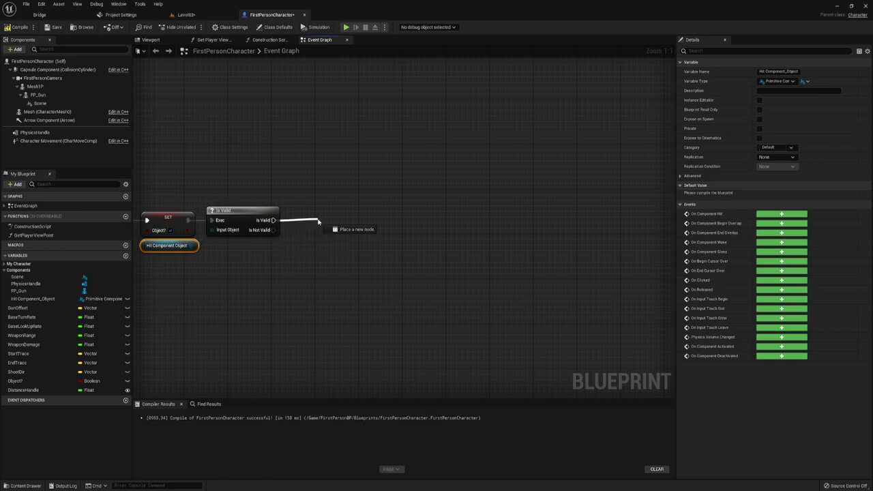
click(298, 201)
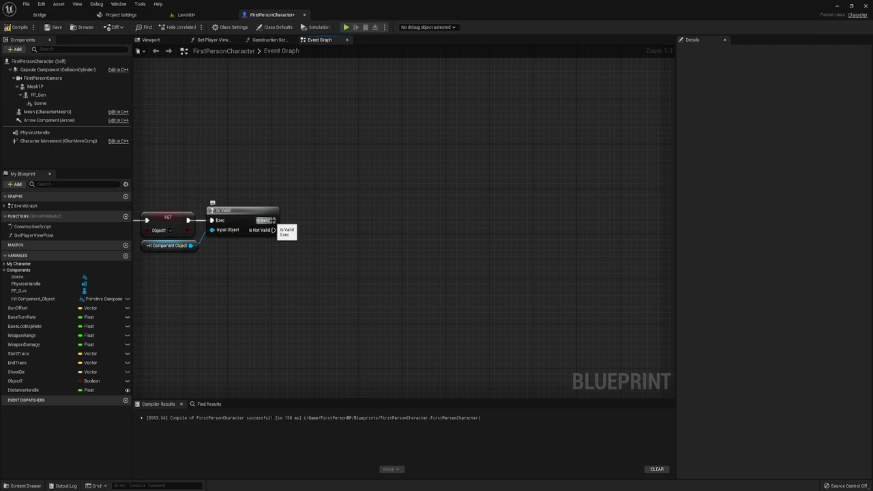
drag(214, 230, 193, 244)
mouse_move(273, 220)
right_down()
mouse_move(338, 222)
mouse_move(287, 227)
right_up()
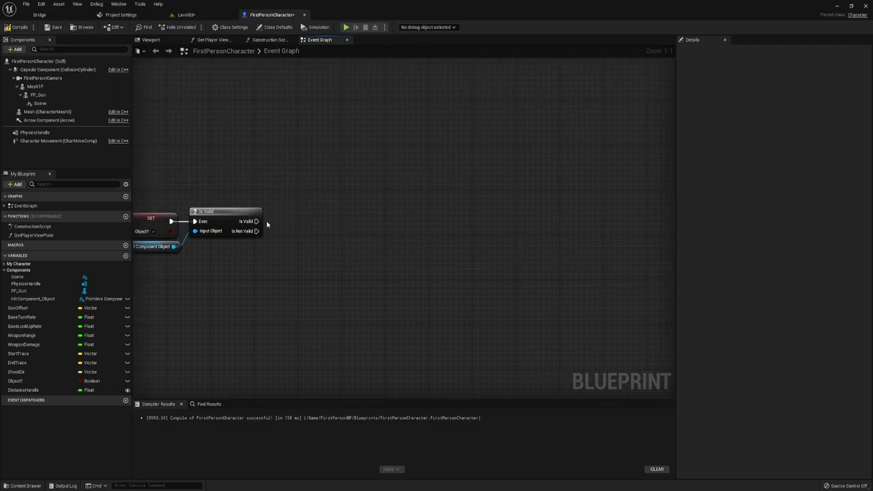
drag(256, 222, 298, 217)
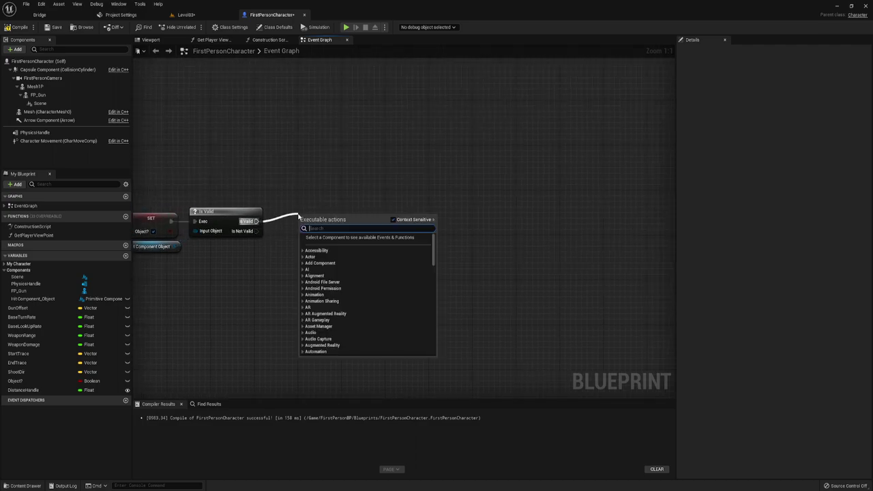
text(tim)
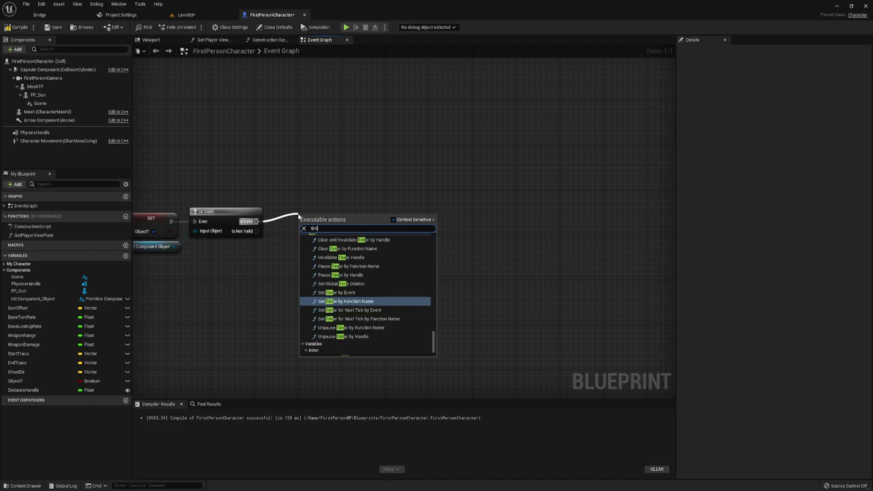
scroll(402, 259, down, 2)
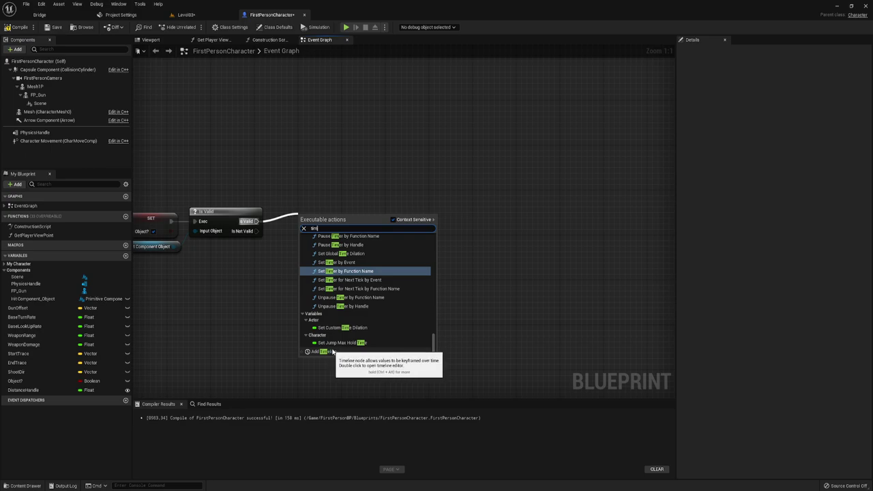
click(331, 352)
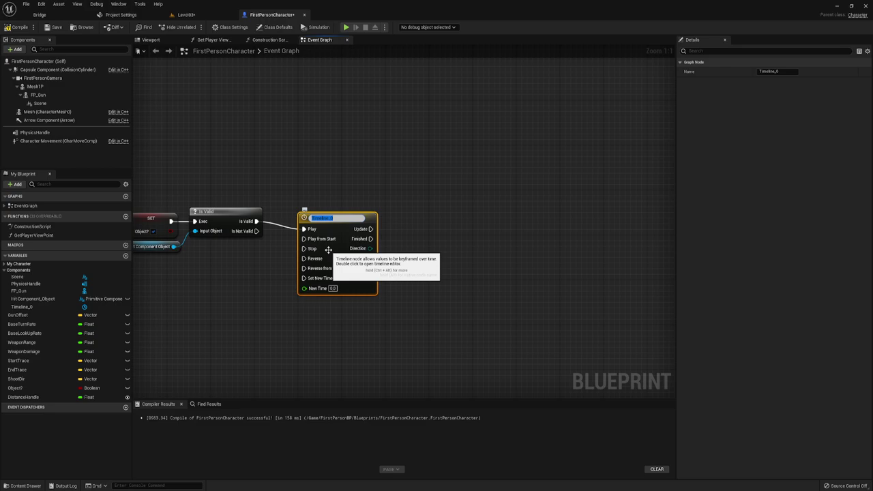
Name the timeline ObjectPickUpTimeline and recompile the blueprint.
text(Ob)
text(je)
text(line)
key(Return)
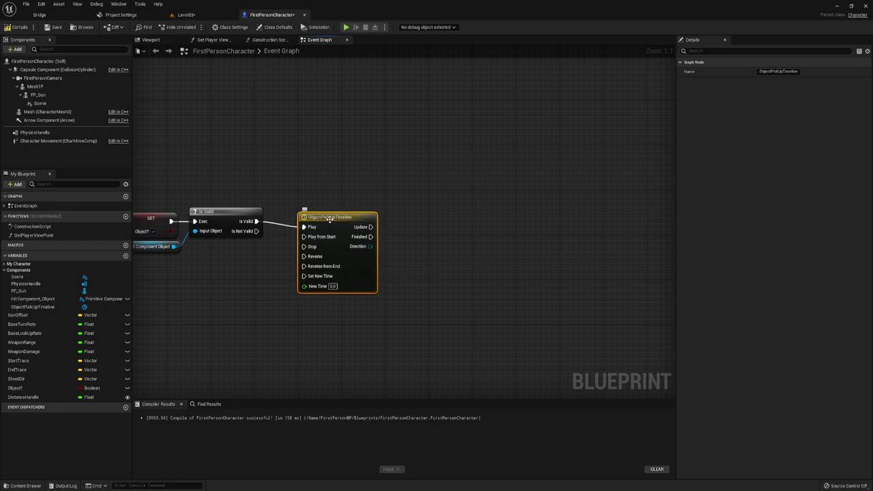
mouse_move(329, 220)
mouse_down()
mouse_move(319, 209)
mouse_move(253, 223)
mouse_up()
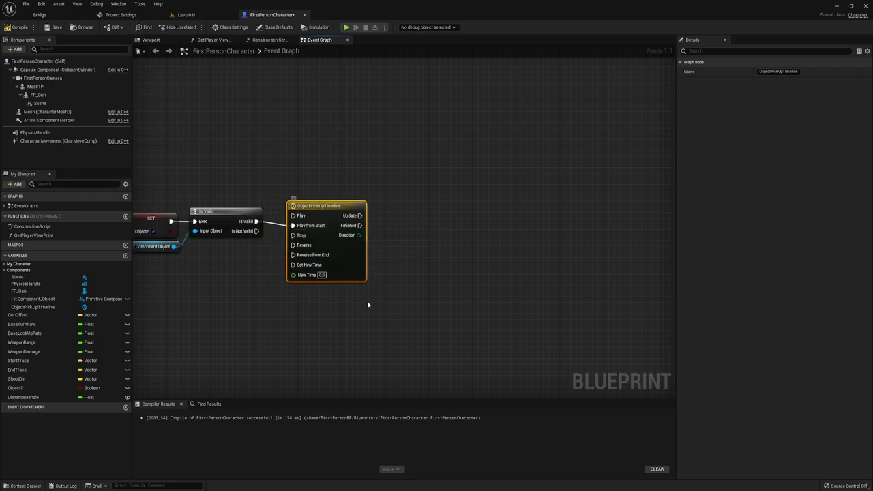
mouse_move(393, 307)
right_down()
mouse_move(441, 266)
mouse_move(434, 268)
right_up()
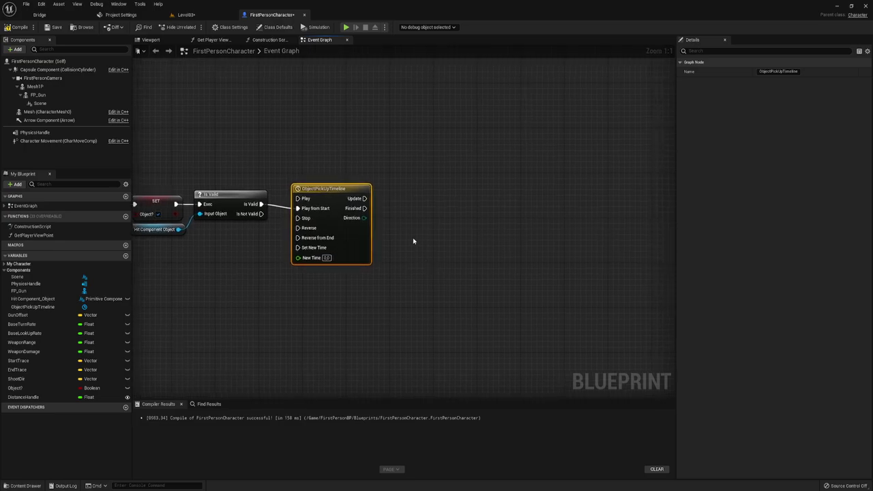
double_click(332, 190)
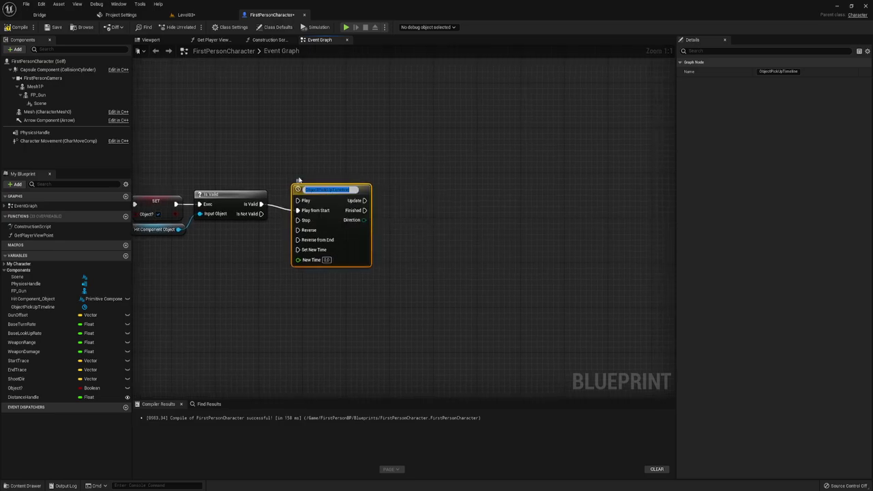
key(Return)
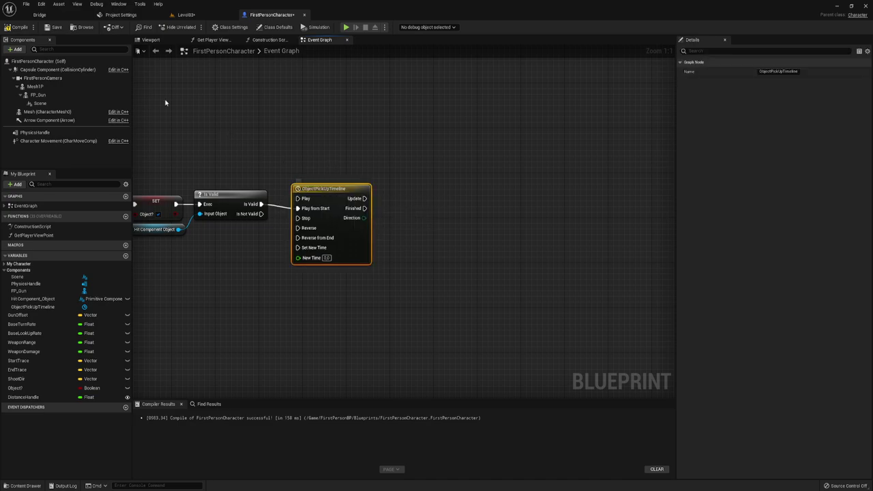
click(19, 27)
Add a float track, NewTrack_0, to ObjectPickUpTimeline.
double_click(335, 199)
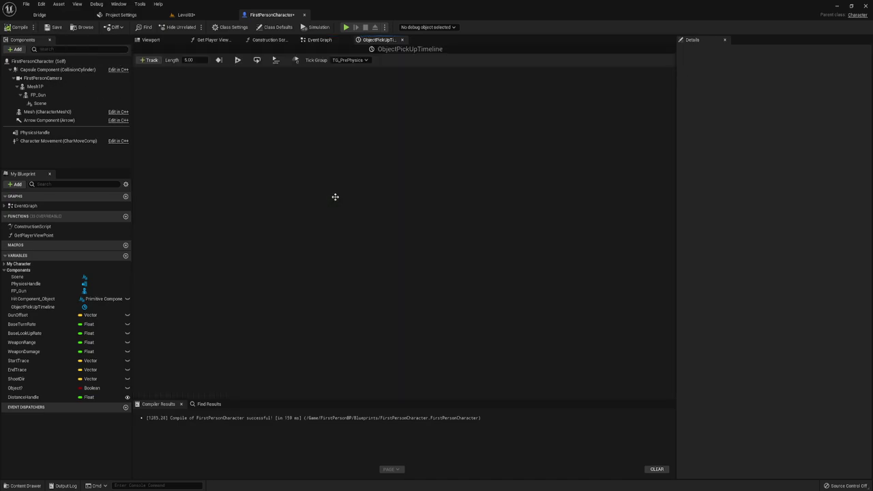
click(149, 60)
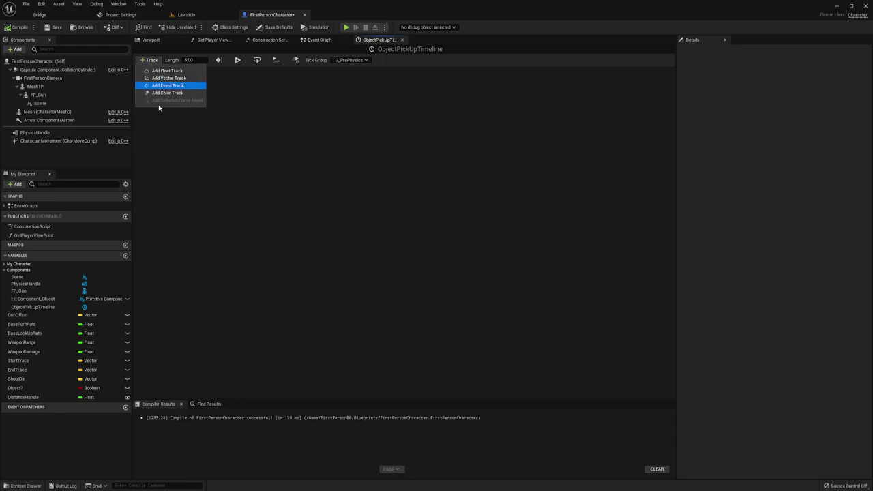
click(171, 72)
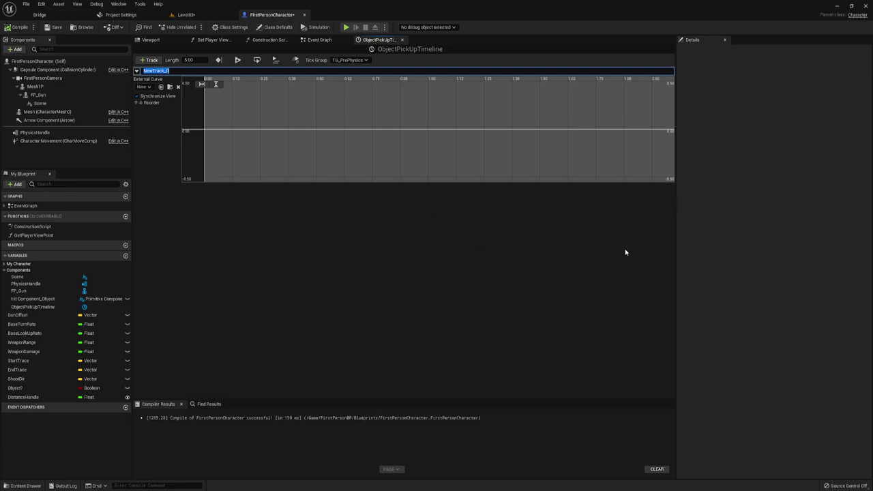
click(247, 195)
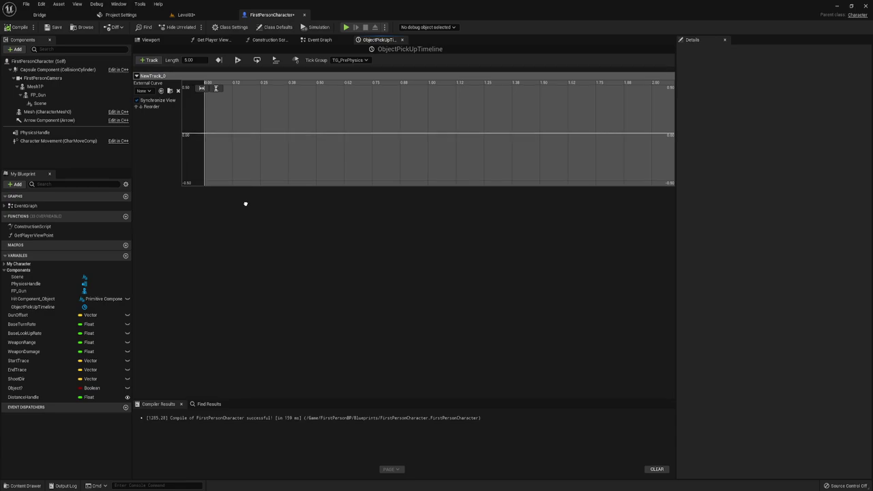
scroll(238, 178, down, 2)
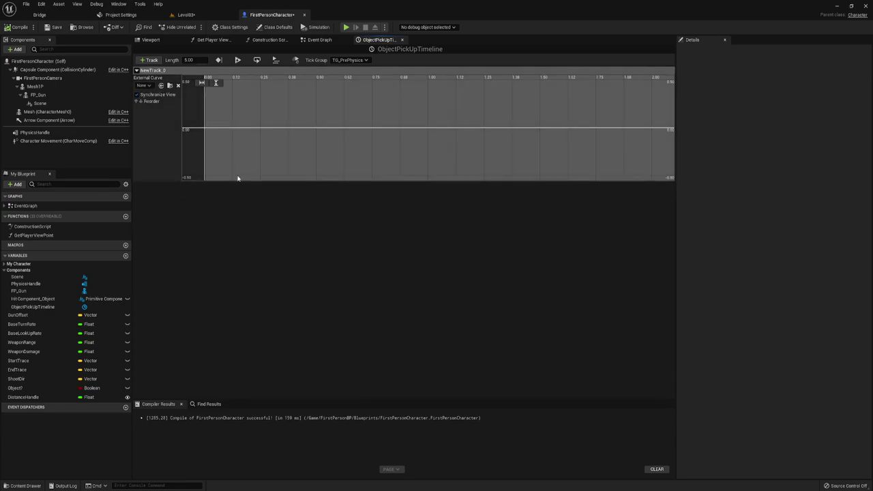
Add a first curve key at time 0 with value 0.
shift+click(210, 128)
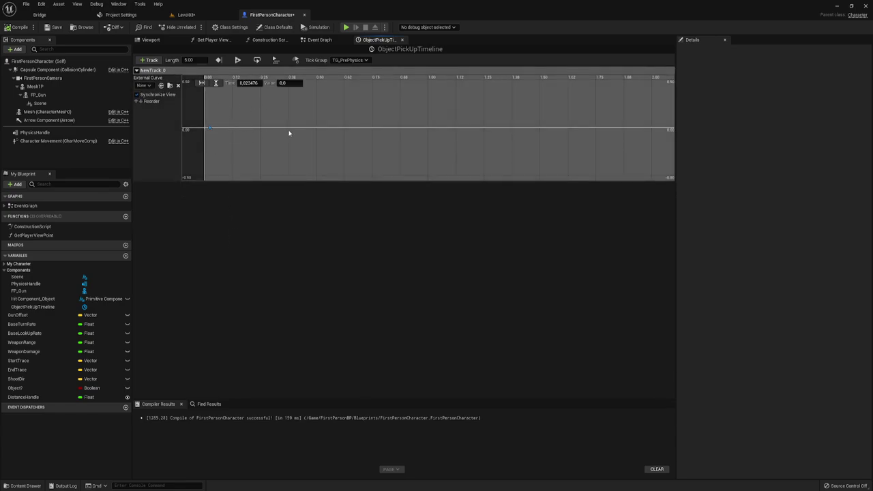
click(210, 128)
click(249, 83)
text(023476)
click(286, 109)
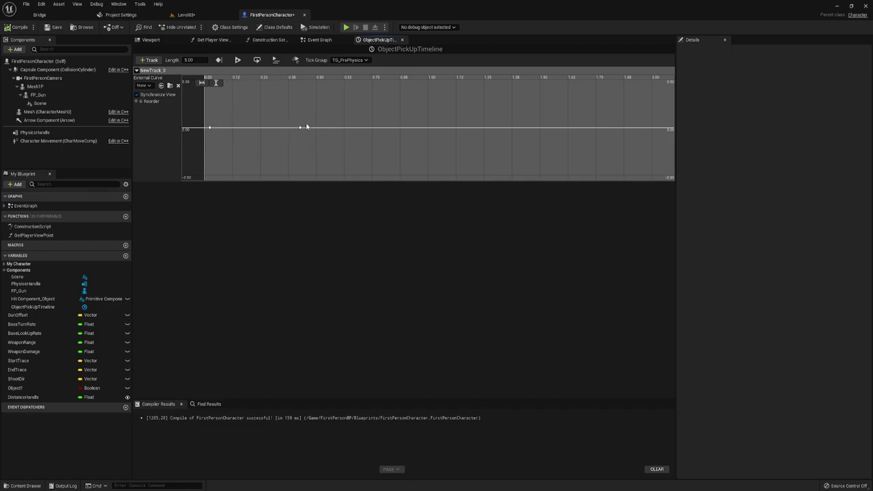
click(210, 128)
click(249, 83)
text(0)
key(Return)
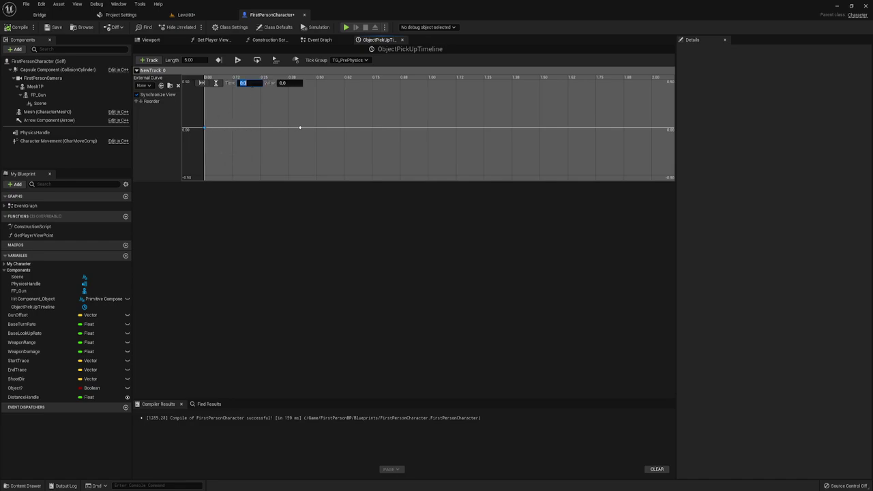
click(289, 83)
Add a second key at time 1.5, value 1, and smooth the curve with auto interpolation.
shift+click(300, 127)
click(256, 83)
text(1.5)
click(285, 83)
key(Return)
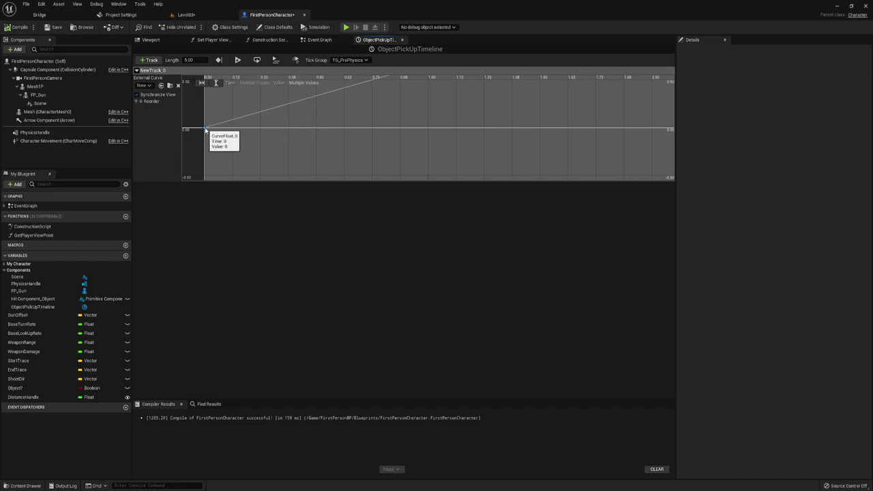
scroll(352, 123, down, 2)
scroll(341, 149, down, 1)
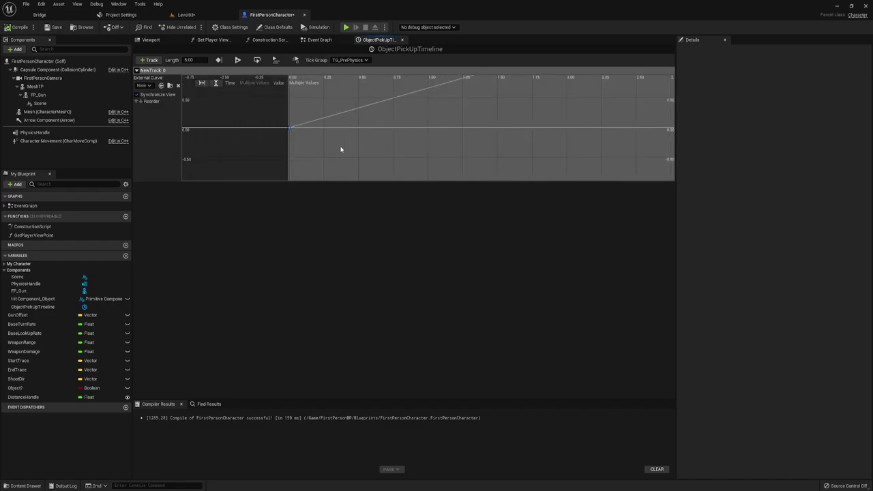
click(205, 84)
click(216, 82)
scroll(436, 159, down, 1)
scroll(458, 159, down, 1)
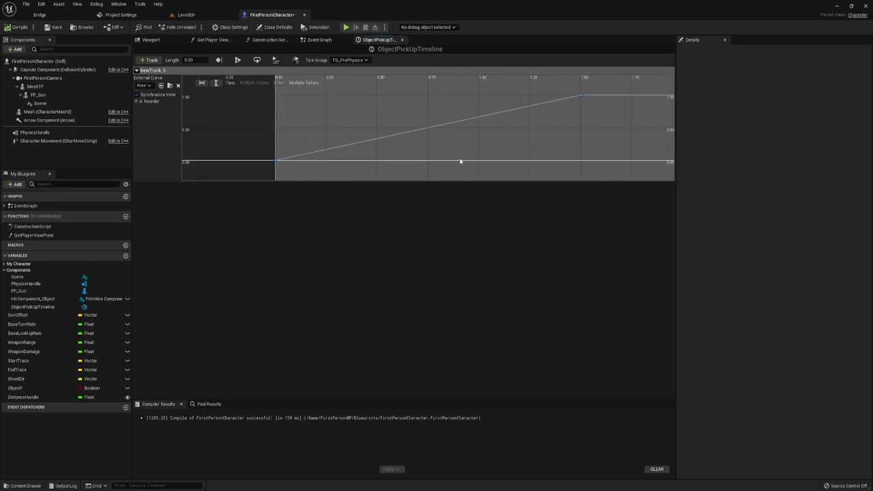
key(1)
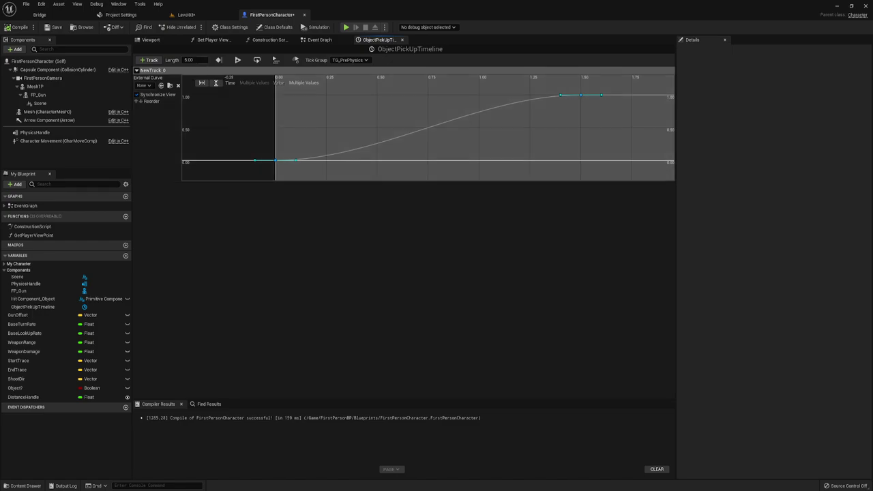
Set the timeline length to 1.5.
click(189, 60)
text(1.5)
key(Return)
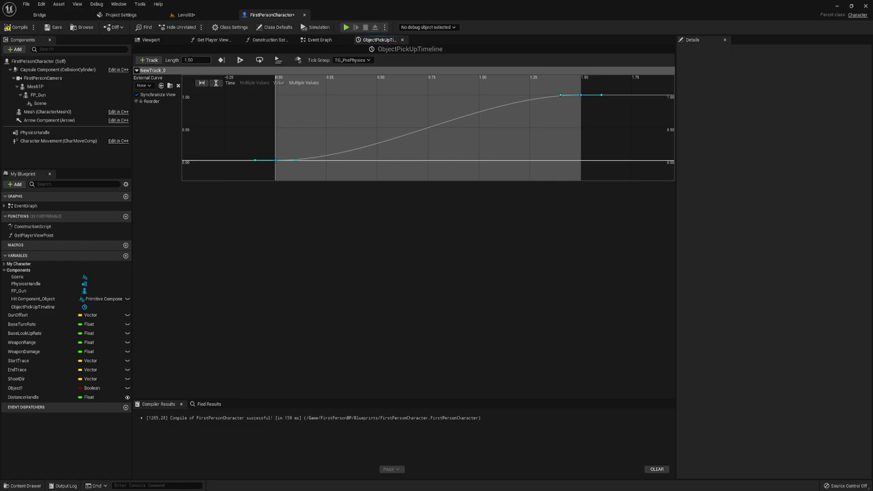
mouse_move(583, 98)
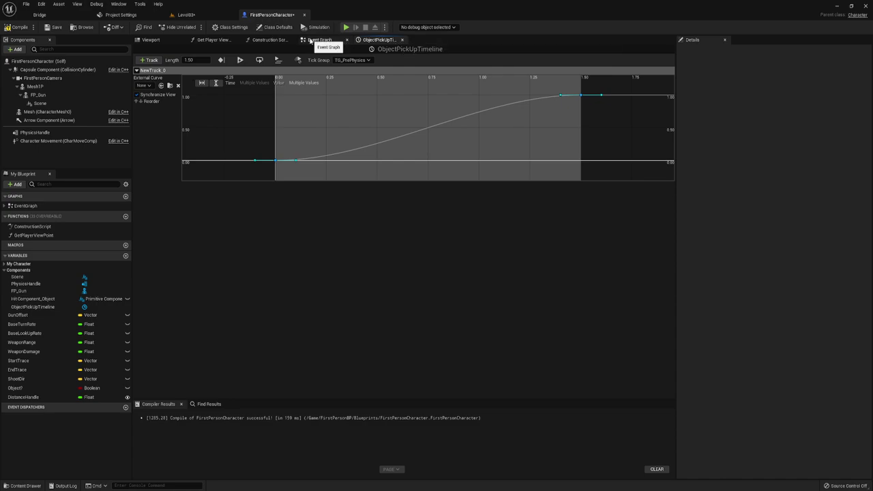
Add a Physics Handle Set Target Location node driven by the timeline's Update output.
click(320, 40)
right_drag(396, 174, 392, 143)
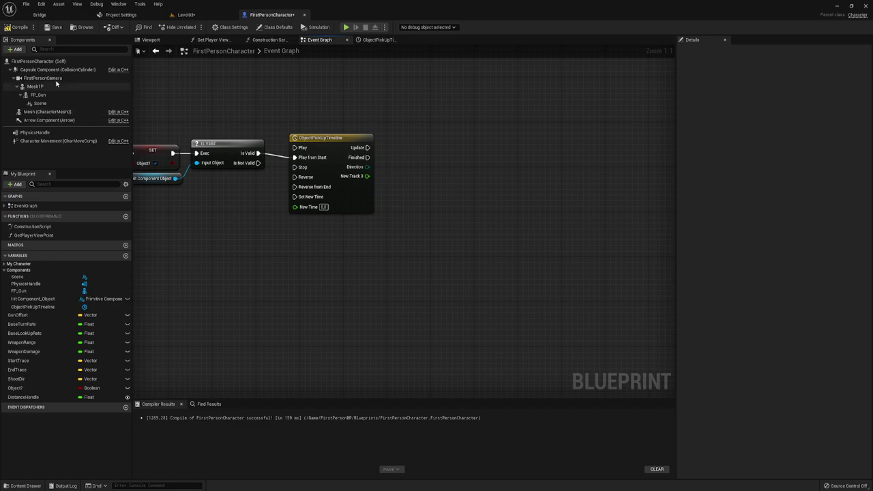
drag(34, 133, 484, 144)
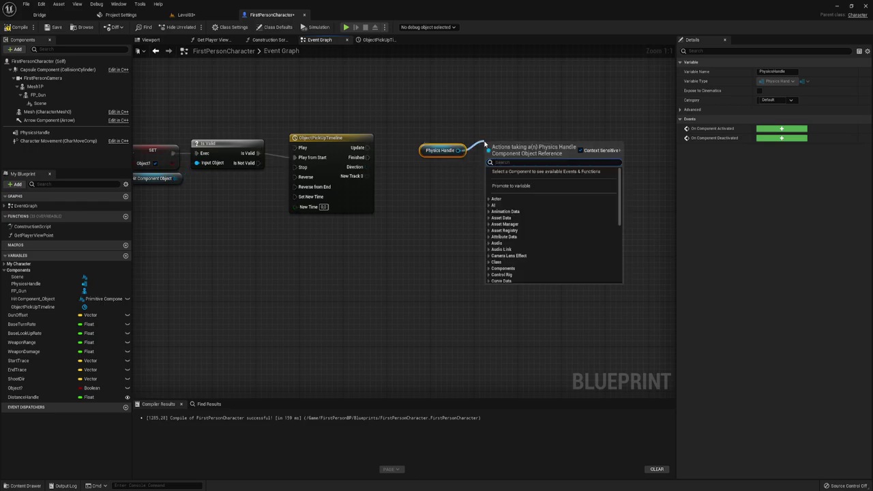
text(set)
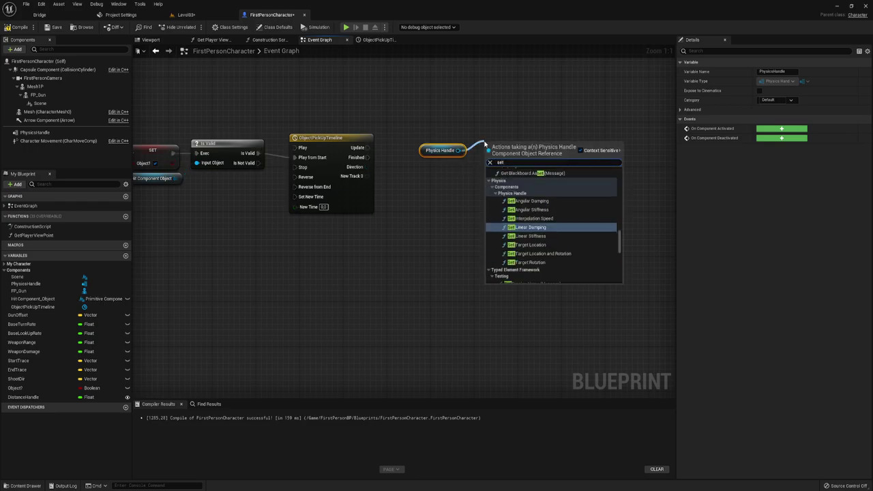
text( tar)
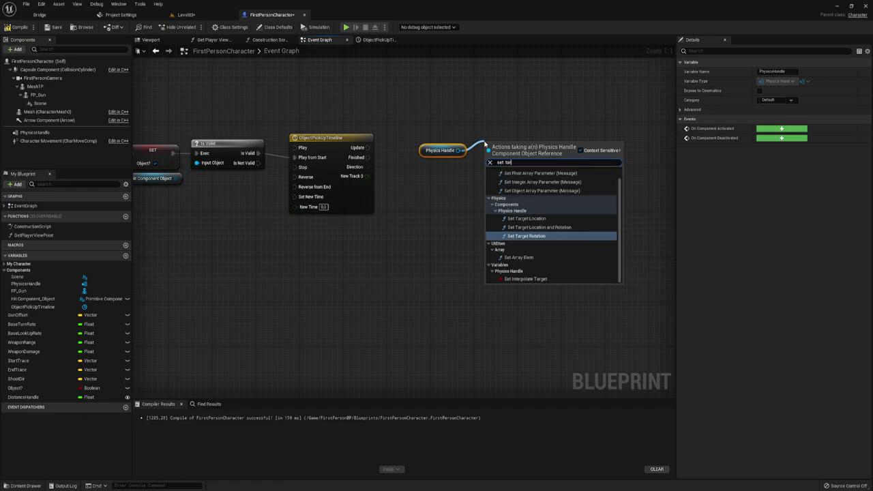
text(gt)
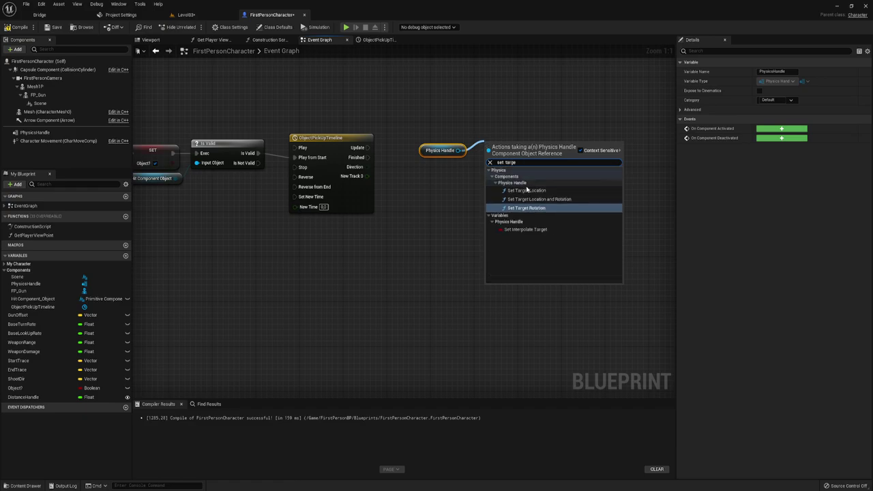
key(Return)
drag(512, 144, 518, 139)
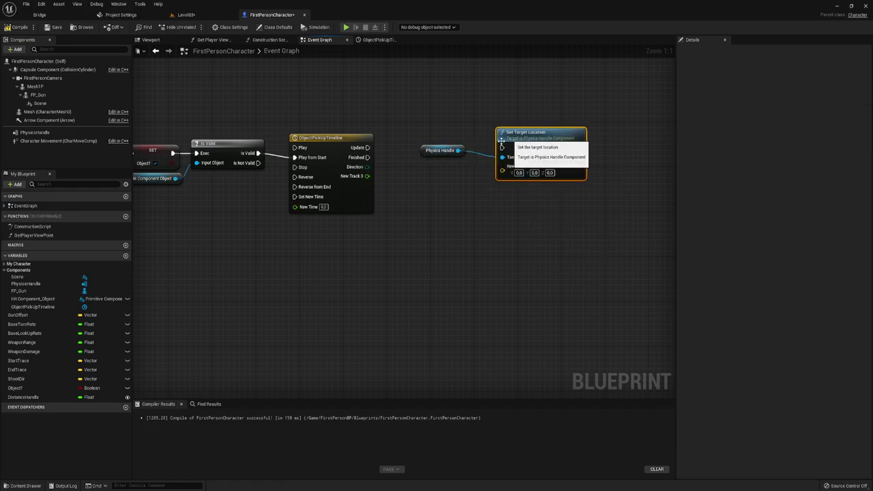
drag(368, 148, 502, 147)
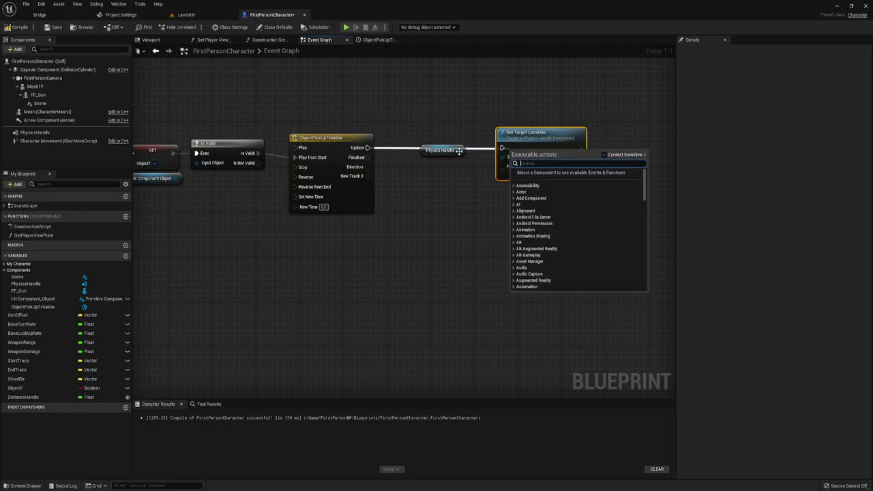
mouse_move(446, 149)
mouse_down()
mouse_move(465, 162)
mouse_move(368, 147)
mouse_up()
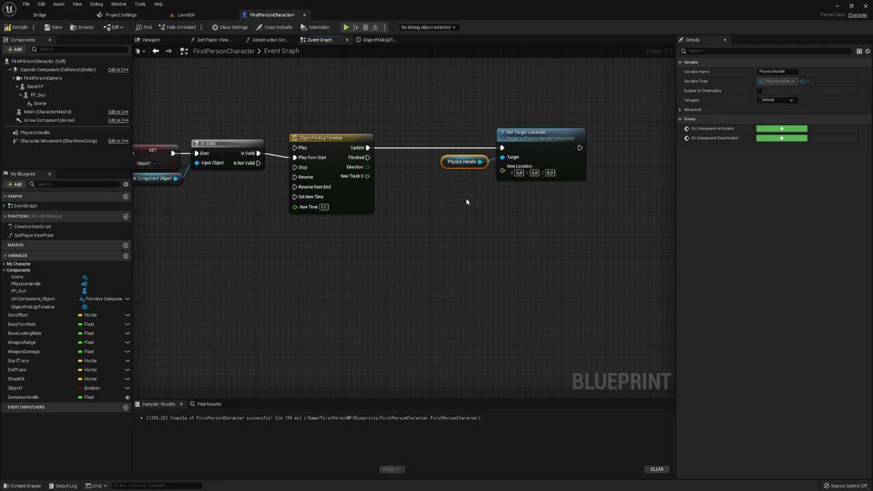
Route the Get World Location result through reroute points toward Set Target Location.
right_drag(468, 201, 442, 194)
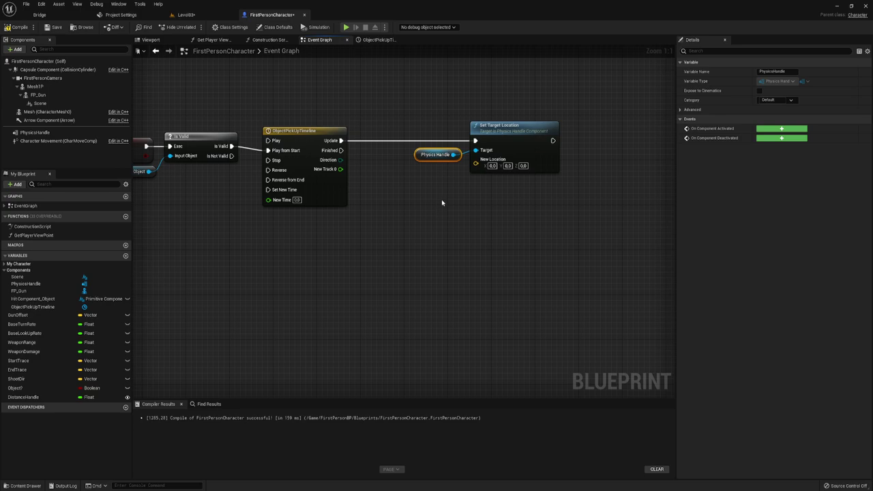
right_drag(462, 226, 395, 211)
scroll(462, 226, down, 2)
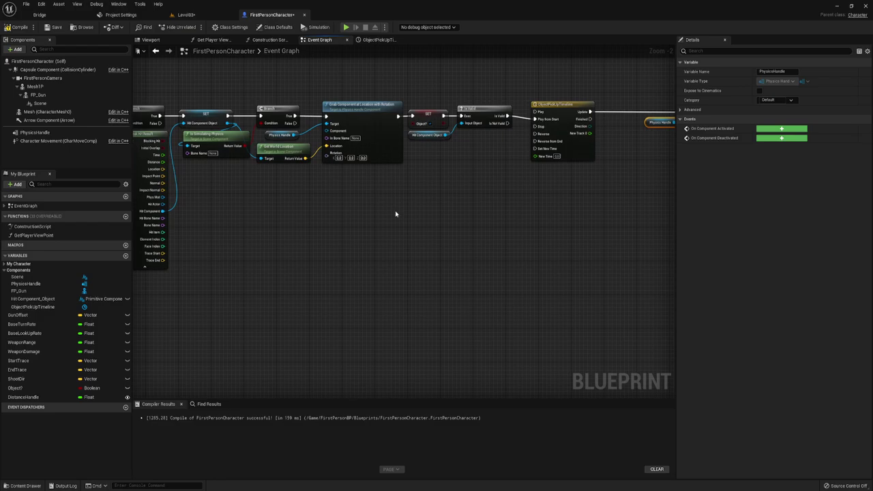
right_drag(396, 217, 275, 238)
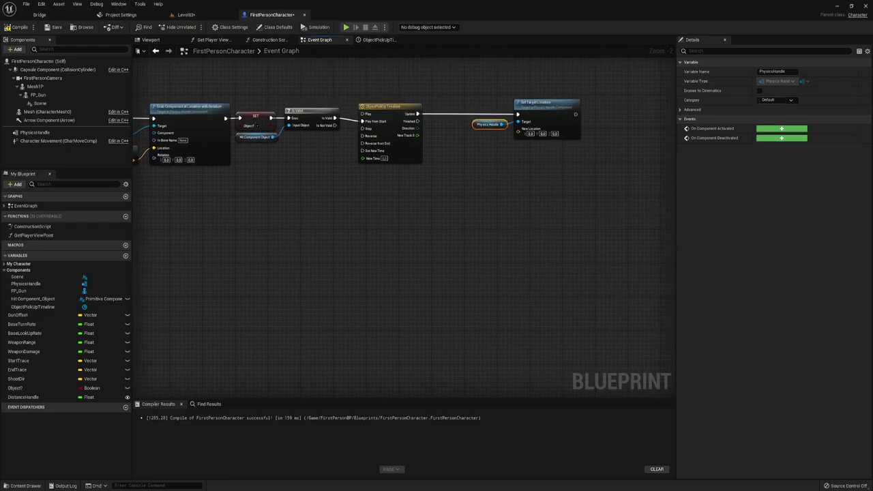
drag(238, 160, 281, 194)
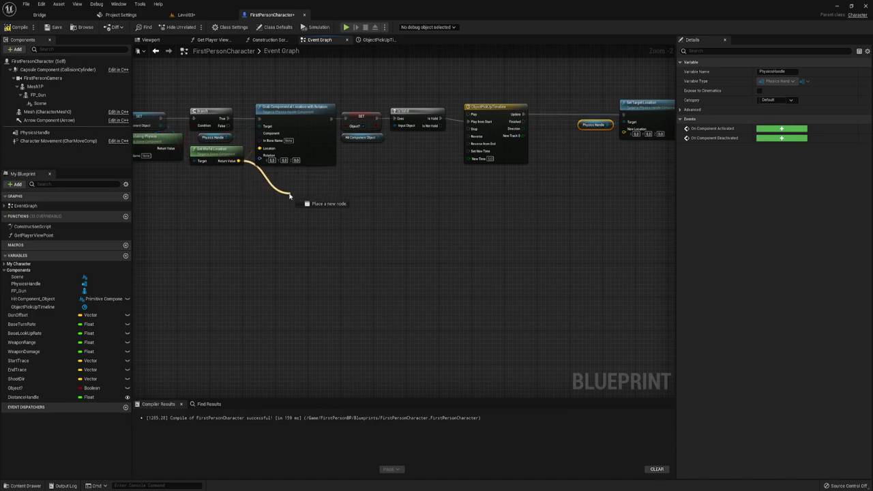
text(.)
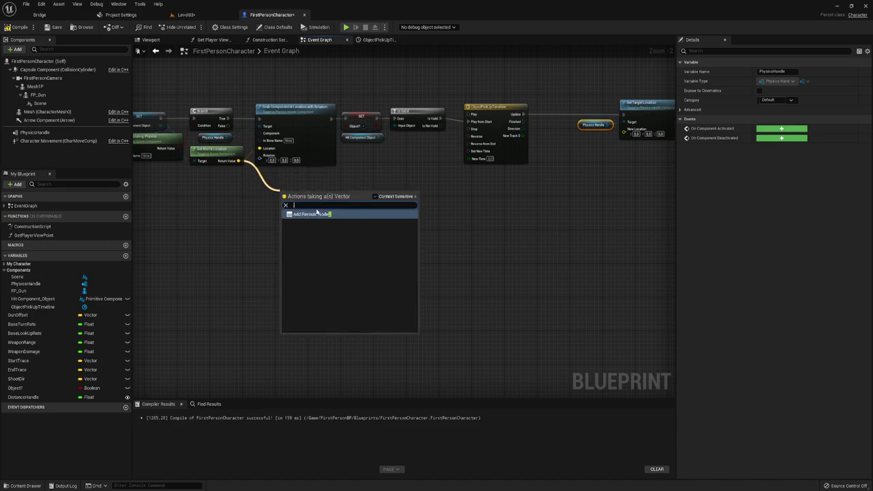
click(316, 213)
right_drag(316, 212, 150, 190)
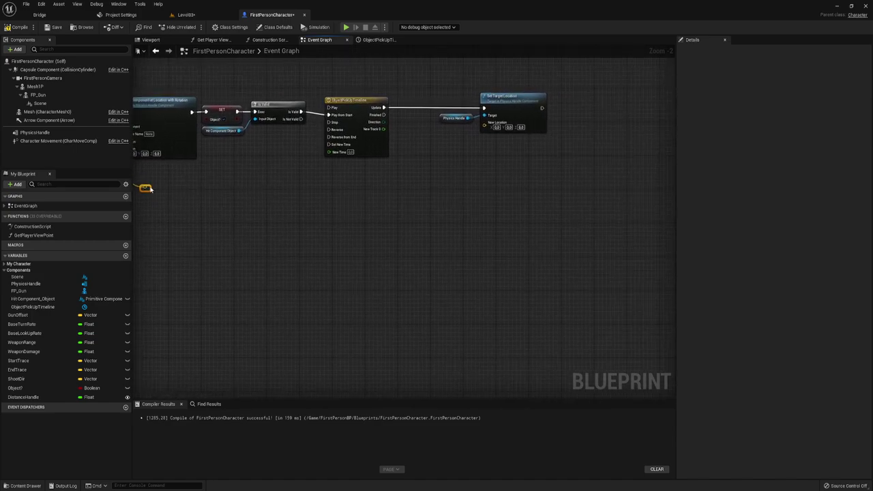
drag(150, 189, 149, 186)
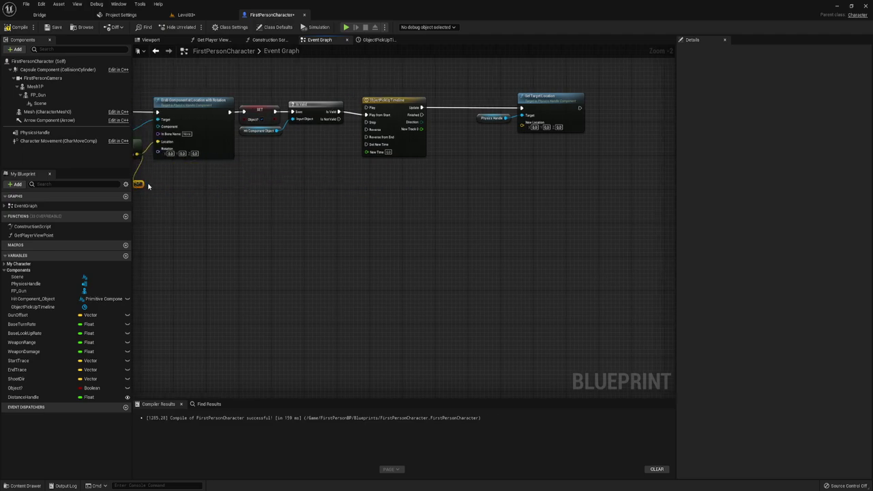
drag(148, 186, 508, 179)
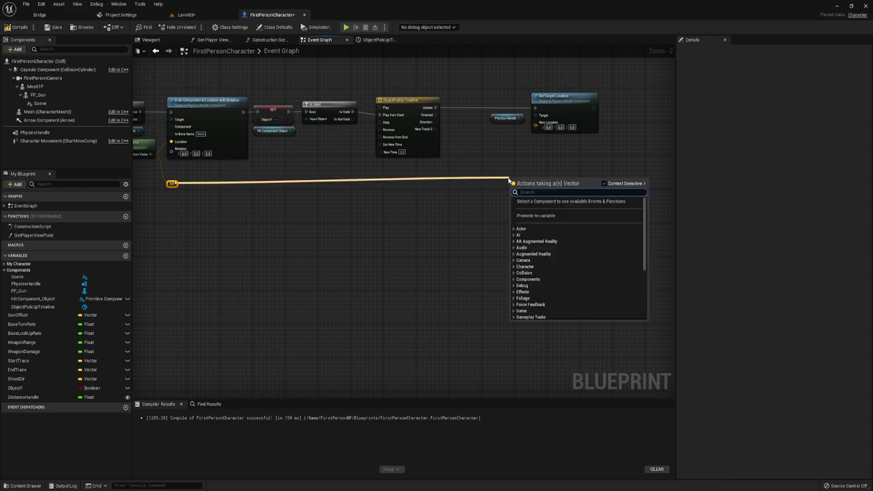
text(.)
click(538, 201)
mouse_move(517, 189)
right_down()
mouse_move(454, 205)
mouse_move(503, 213)
right_up()
scroll(455, 205, up, 2)
mouse_move(488, 206)
mouse_down()
mouse_move(508, 181)
mouse_move(409, 207)
mouse_up()
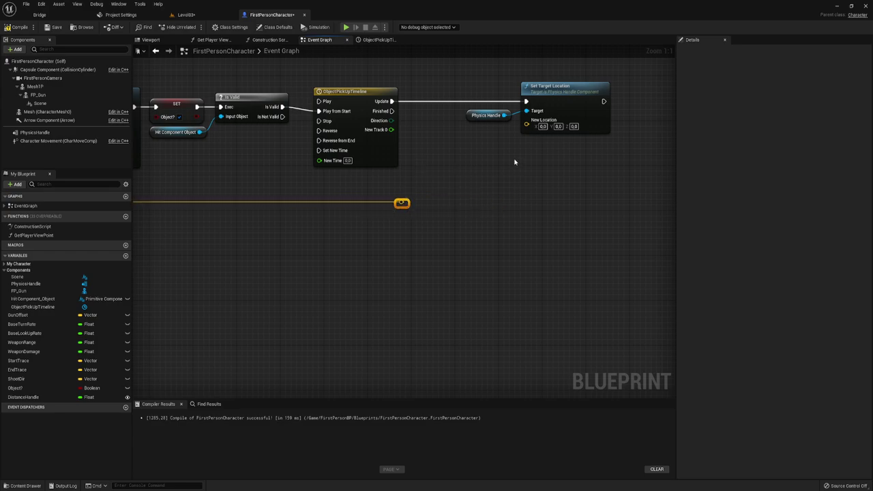
Feed New Location from a VInterp To node, with the rerouted world location into Current.
drag(526, 125, 457, 190)
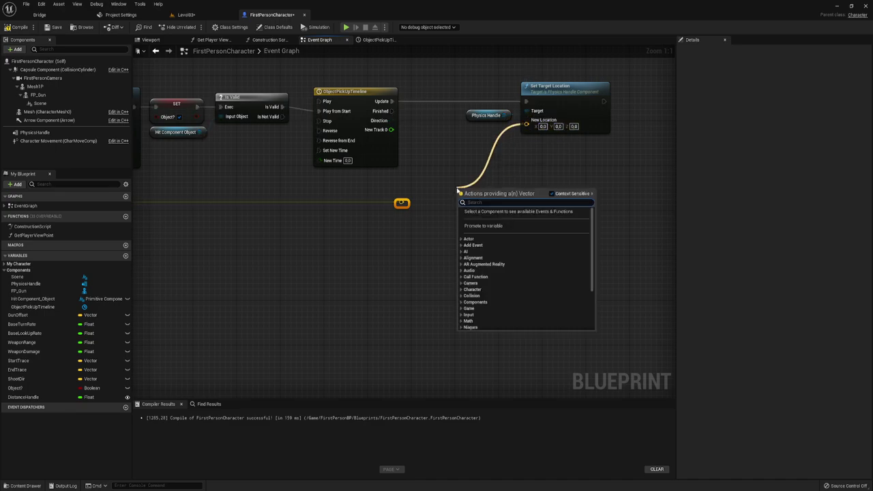
text(vi)
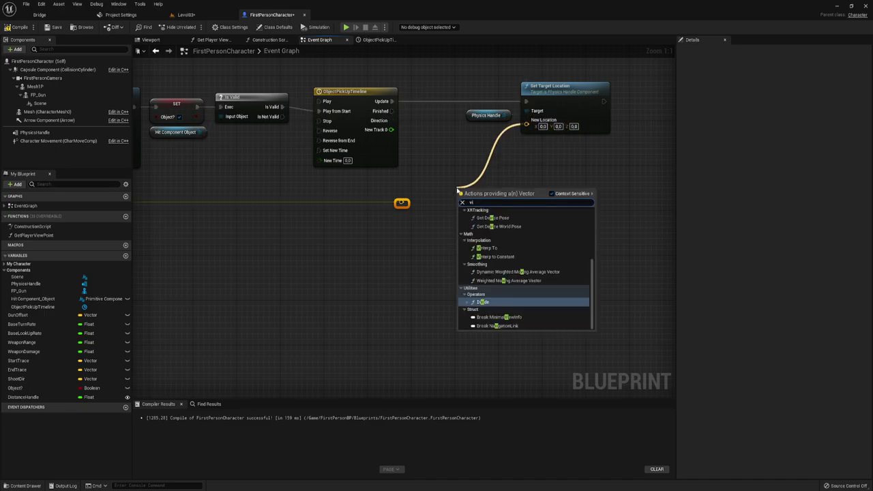
text(nt)
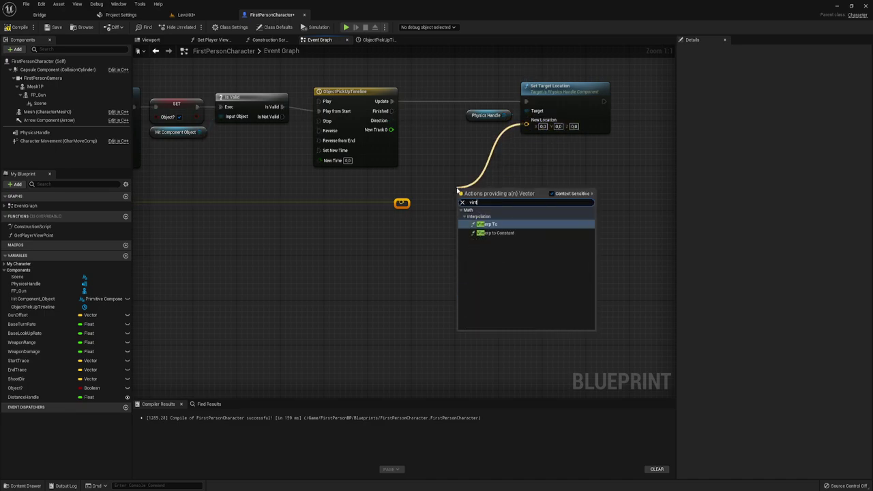
click(490, 225)
drag(504, 193, 482, 165)
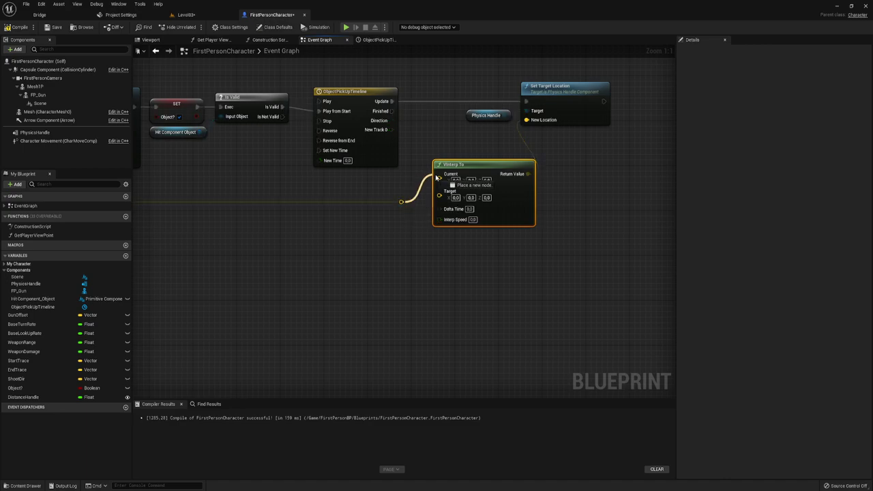
drag(401, 202, 439, 174)
click(403, 202)
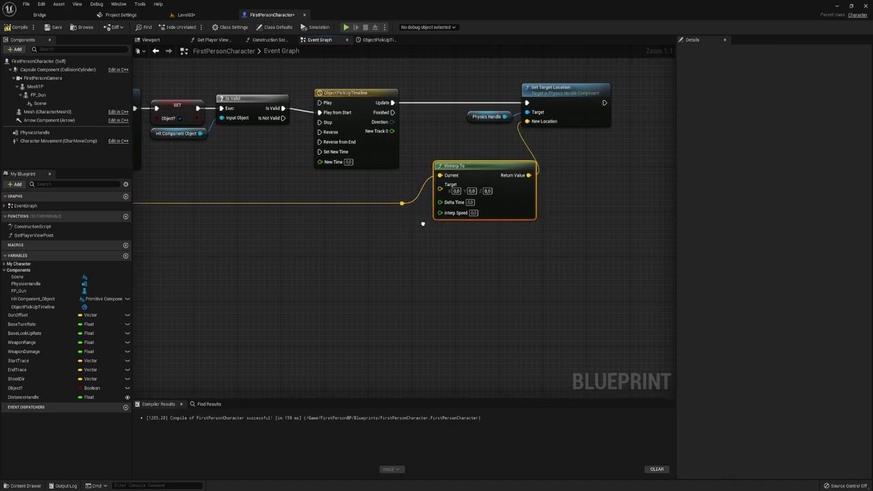
right_drag(403, 201, 415, 202)
drag(418, 207, 406, 191)
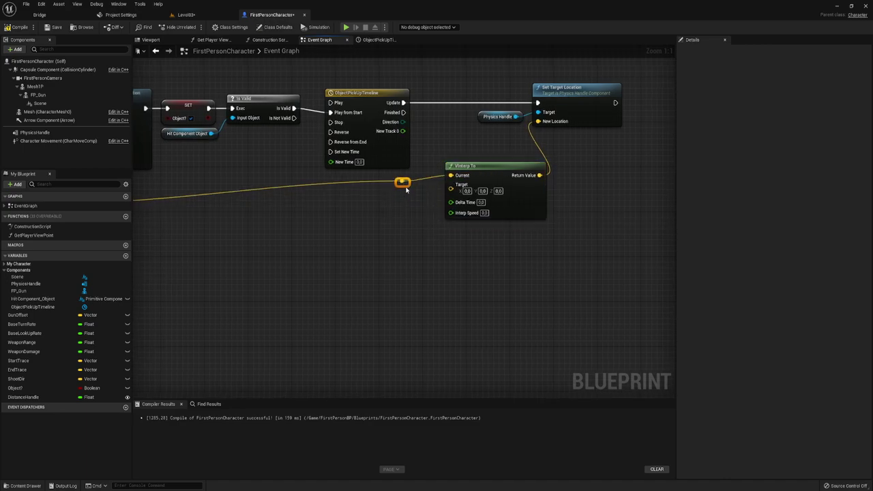
right_drag(403, 194, 549, 196)
double_click(201, 206)
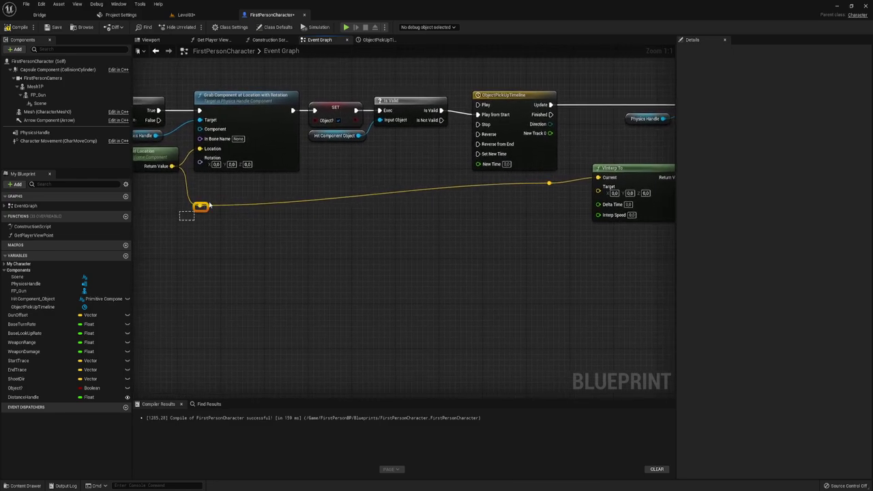
drag(203, 210, 209, 195)
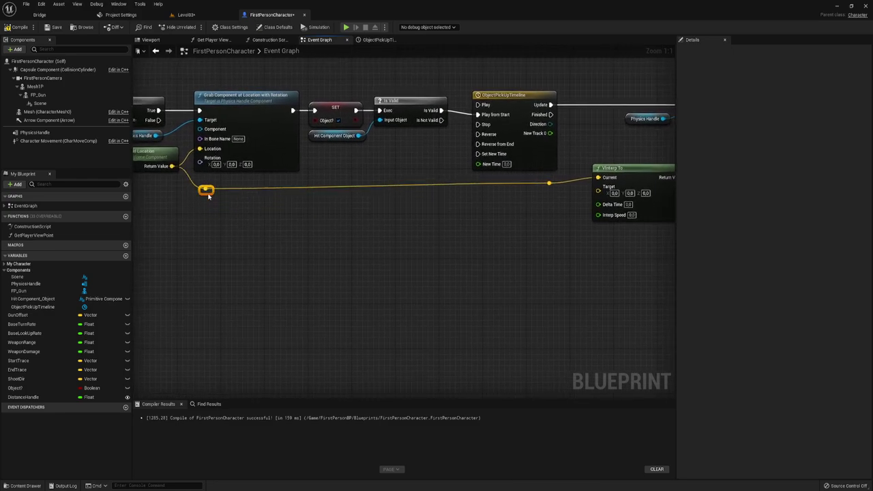
right_drag(442, 232, 344, 228)
right_drag(389, 176, 380, 228)
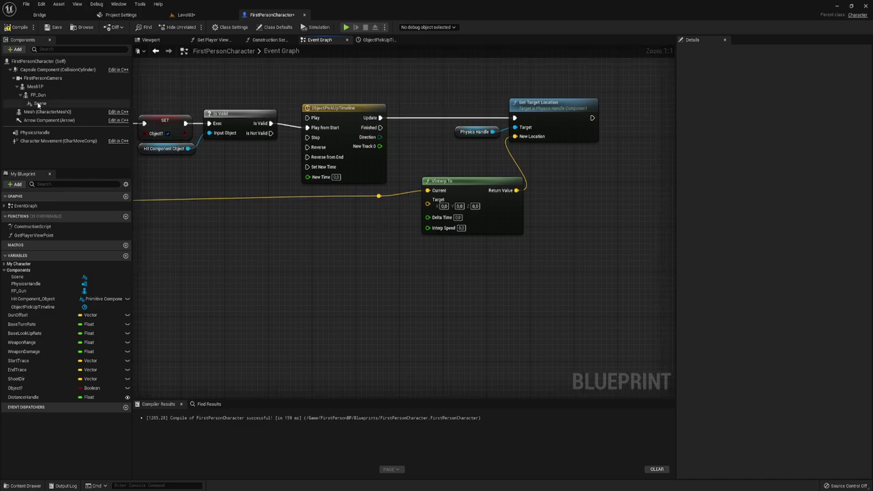
Connect the Scene component's Get World Location into VInterp To's Target.
drag(40, 103, 282, 208)
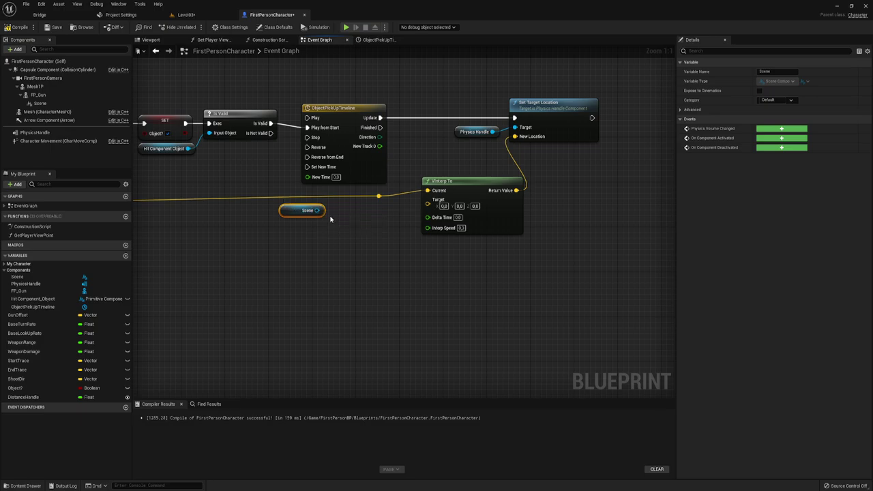
drag(318, 210, 329, 211)
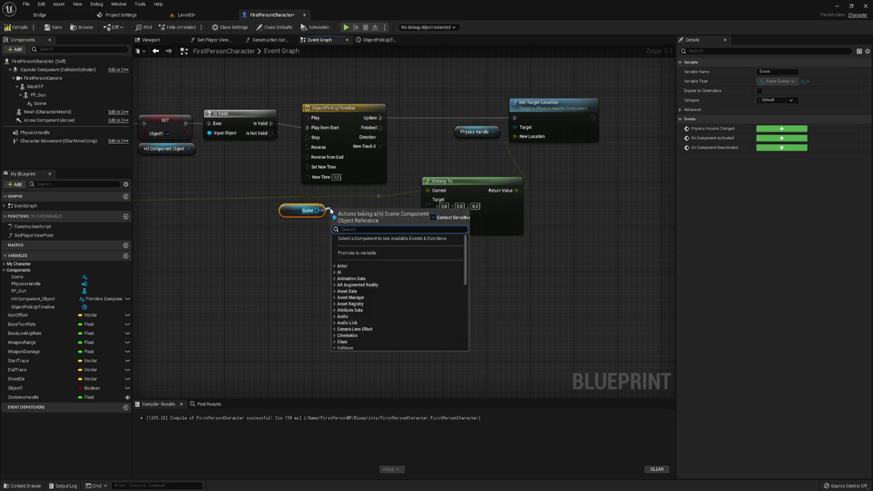
text(get wo)
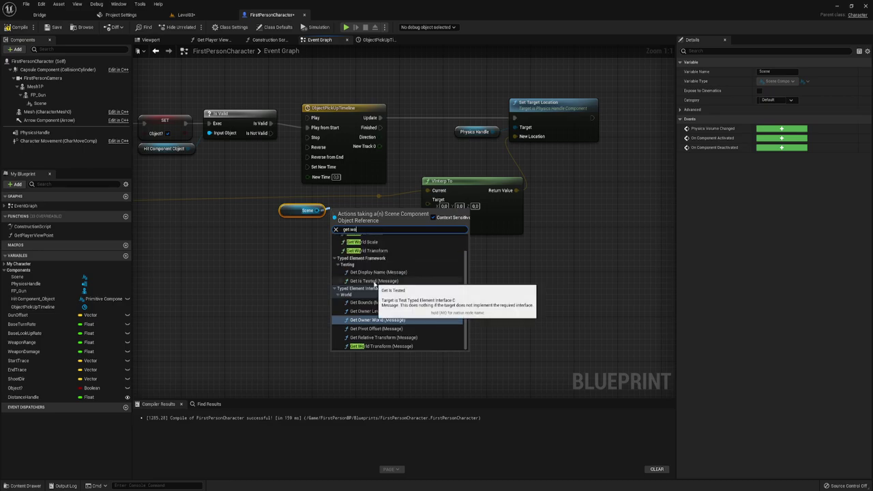
scroll(374, 285, up, 3)
click(394, 242)
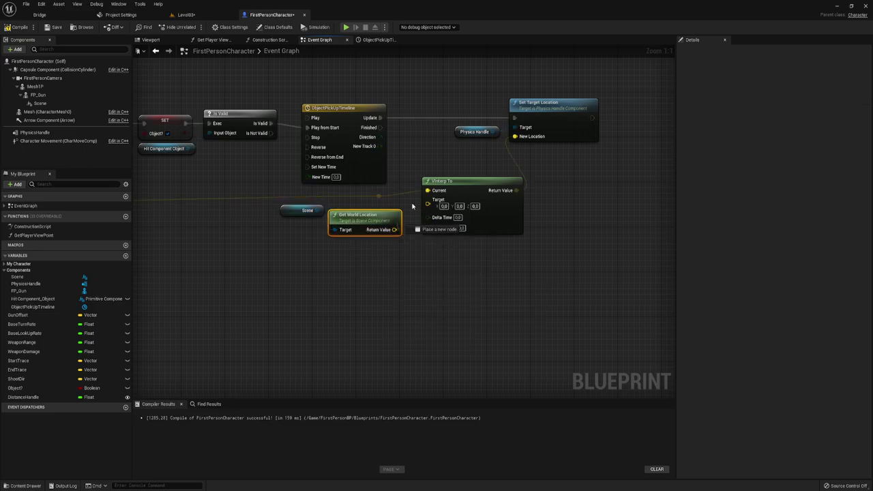
drag(412, 206, 428, 204)
drag(369, 212, 369, 201)
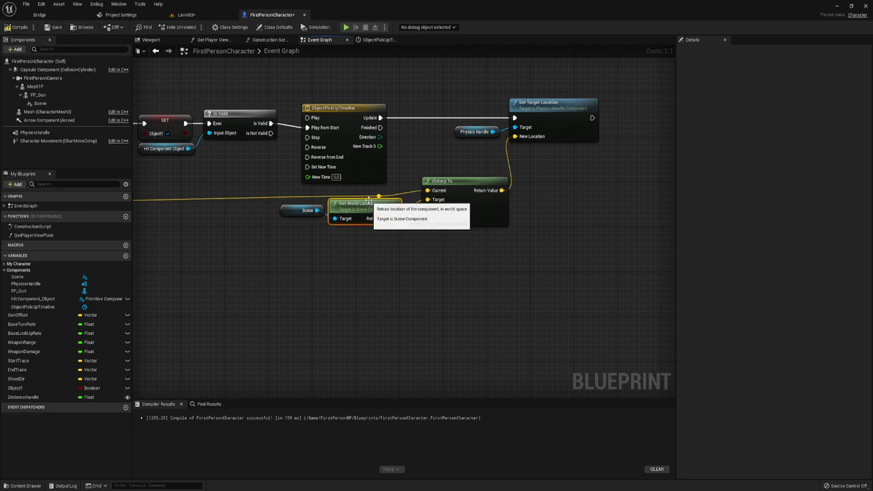
Check the Scene component in the viewport, then wire New Track 0 into VInterp To's Delta Time.
click(151, 40)
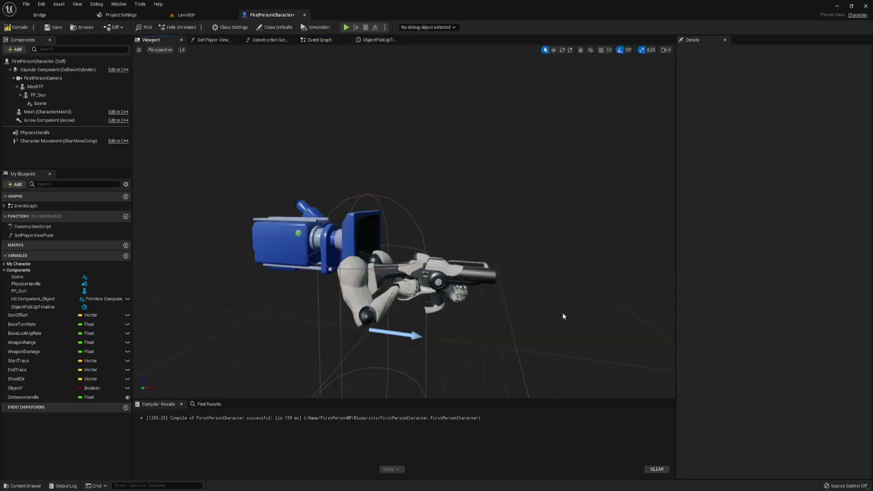
click(39, 103)
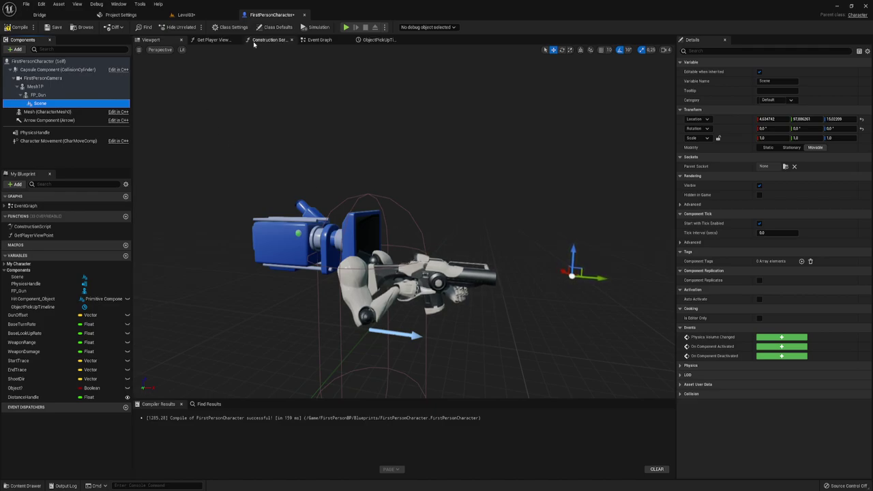
click(320, 39)
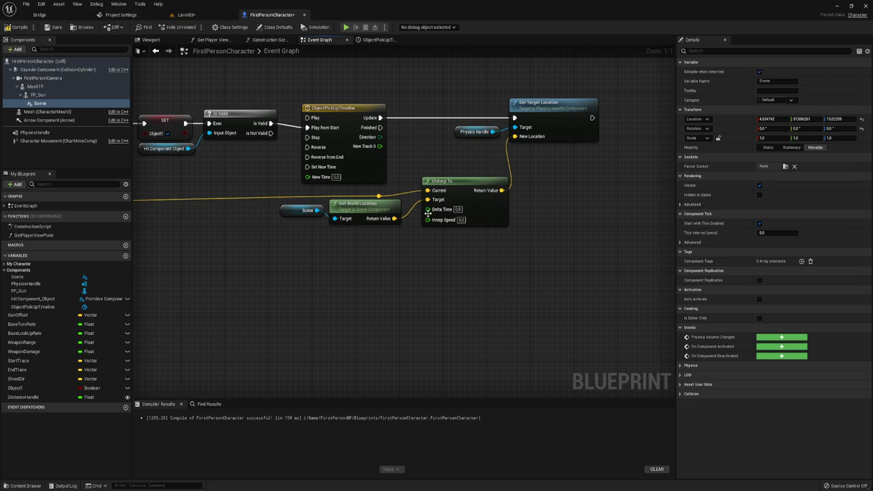
mouse_move(380, 146)
mouse_down()
mouse_move(416, 210)
mouse_move(427, 208)
mouse_up()
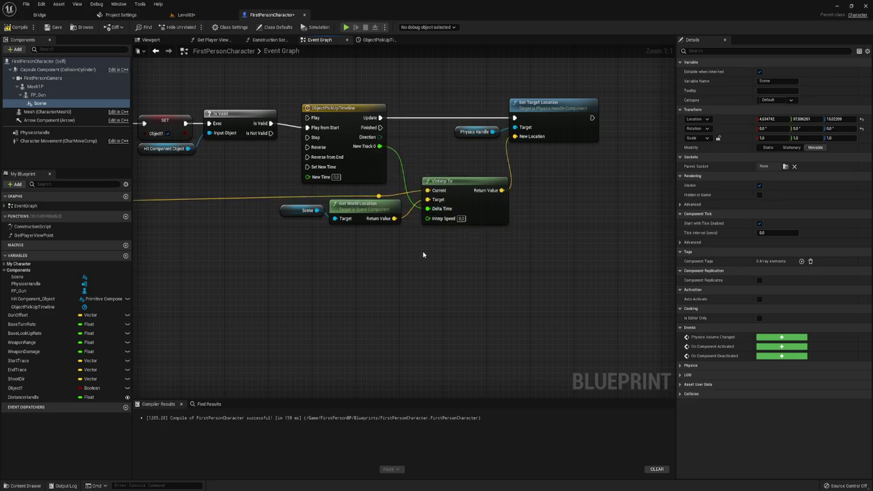
mouse_move(331, 233)
mouse_down()
mouse_move(273, 202)
mouse_move(304, 206)
mouse_up()
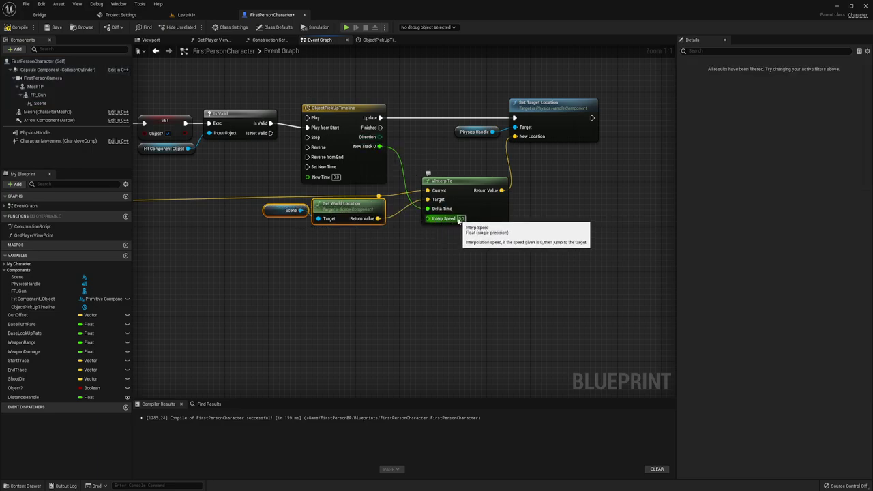
click(460, 219)
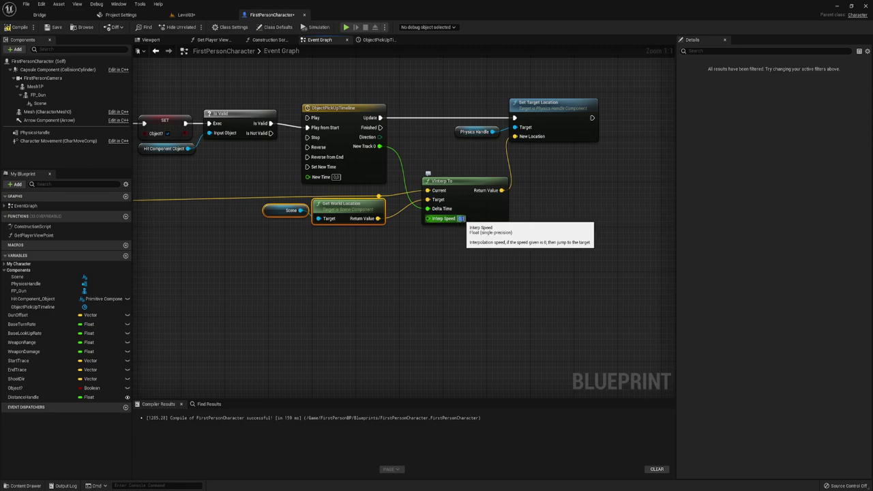
Promote VInterp To's Interp Speed to a variable defaulting to 1.0, instance editable, and compile.
mouse_move(427, 218)
mouse_down()
mouse_move(389, 262)
mouse_move(381, 249)
mouse_up()
click(424, 309)
click(16, 27)
text(1)
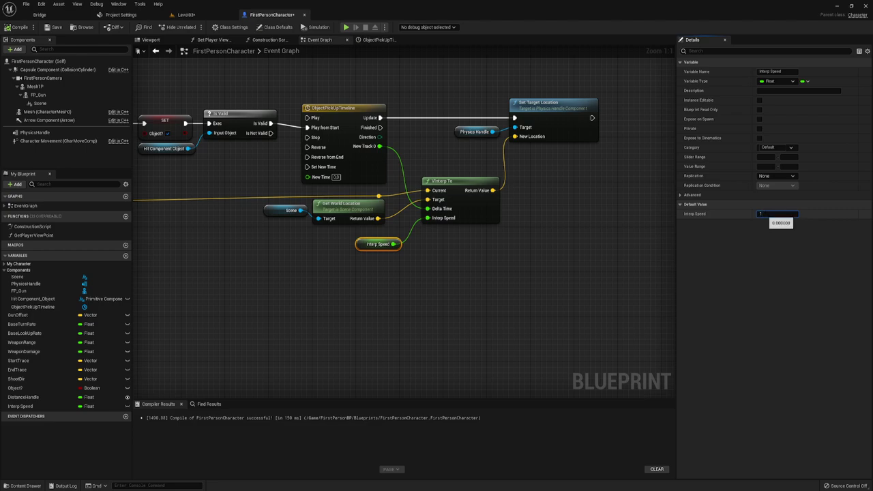
click(440, 273)
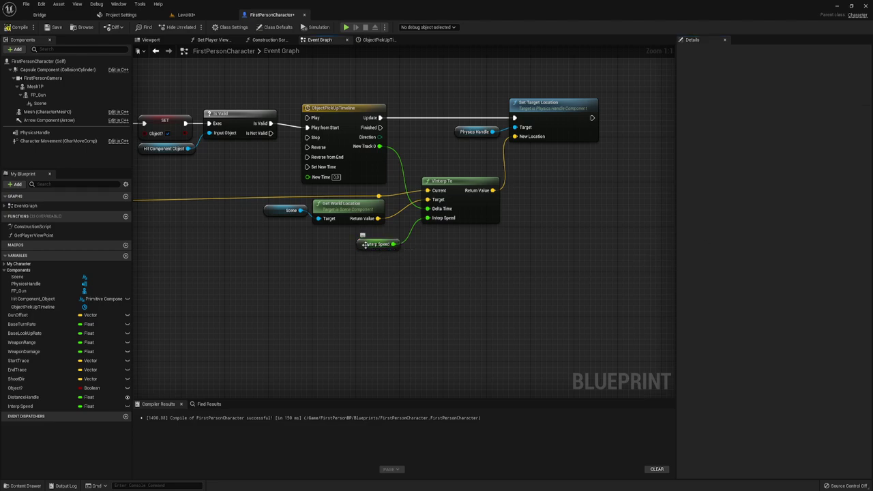
drag(364, 246, 375, 236)
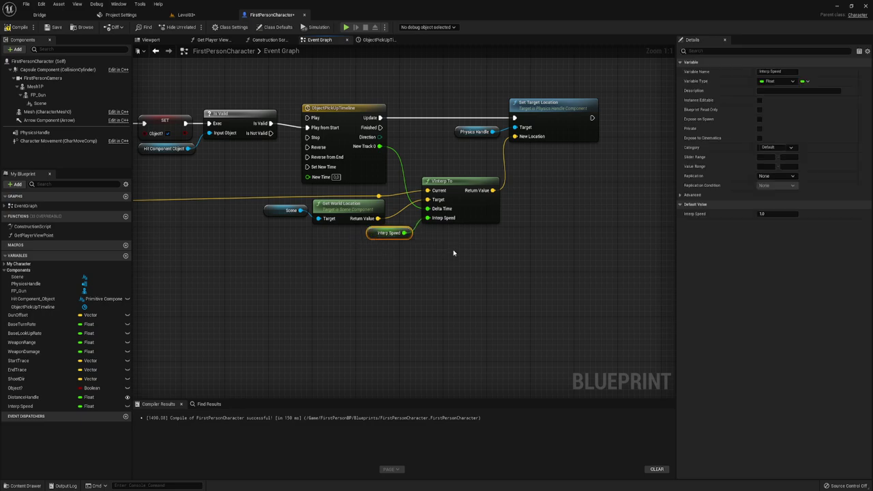
right_drag(453, 253, 448, 266)
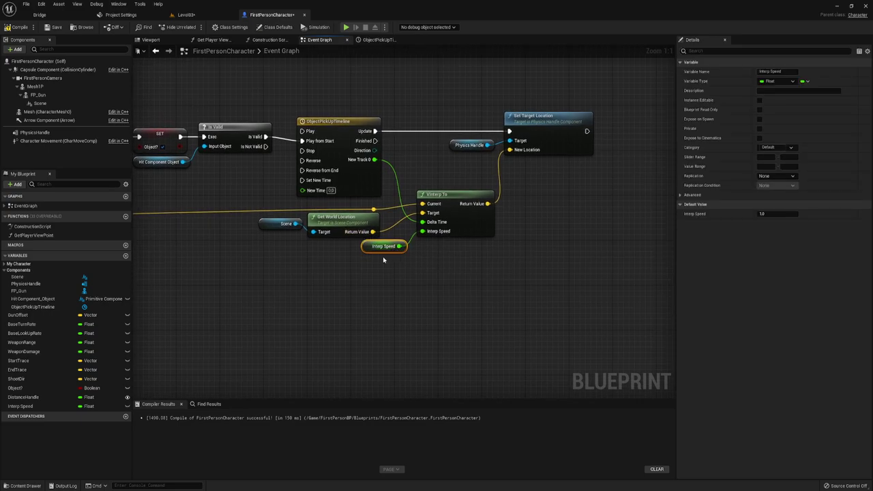
click(127, 408)
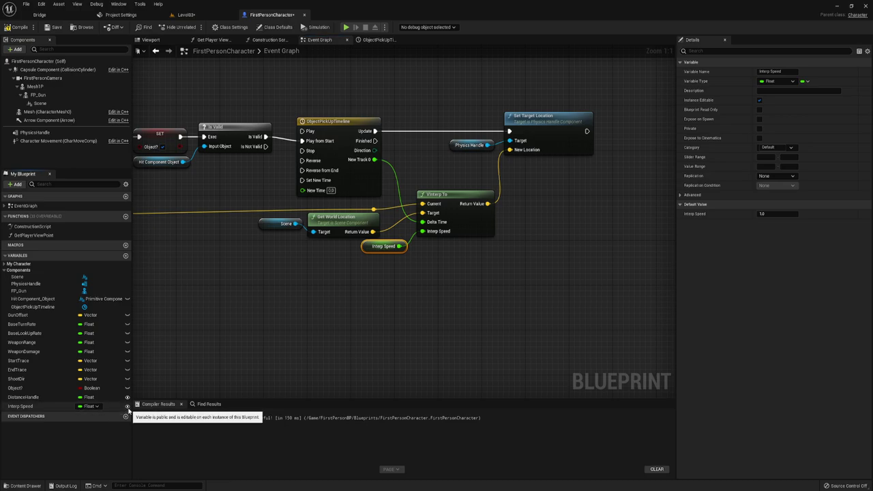
click(9, 30)
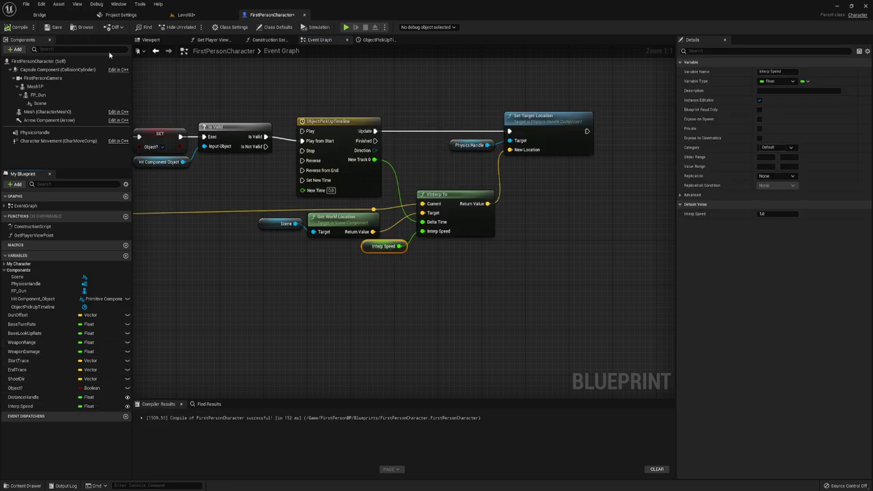
Bring the InputAction Fire and Branch nodes into view.
scroll(318, 274, down, 1)
scroll(373, 258, down, 1)
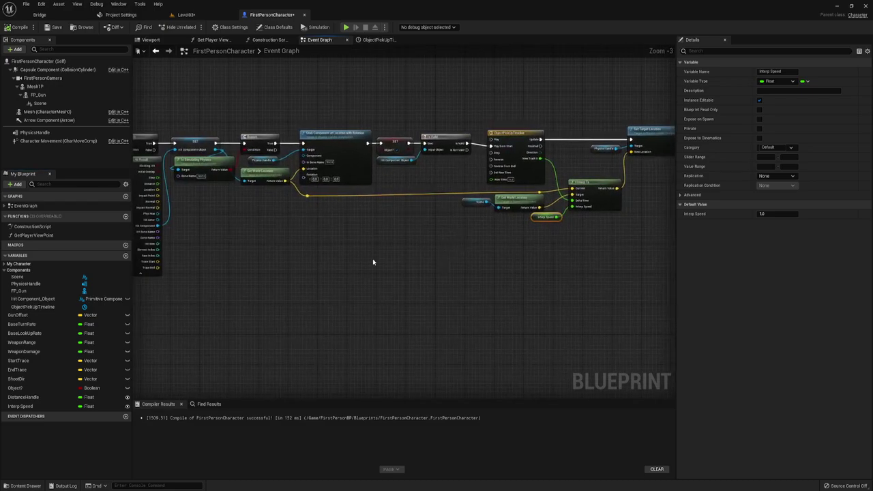
scroll(372, 259, down, 2)
scroll(344, 173, down, 1)
scroll(341, 170, up, 2)
scroll(314, 165, up, 1)
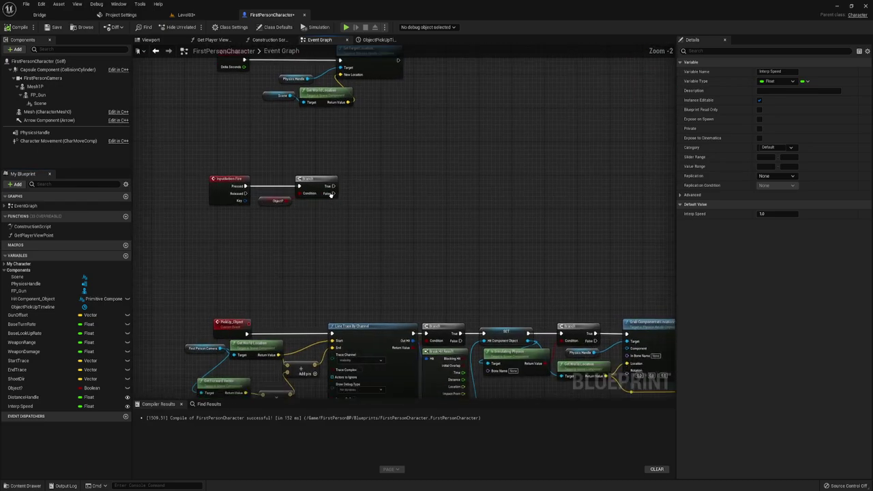
scroll(290, 161, up, 1)
drag(288, 161, 371, 187)
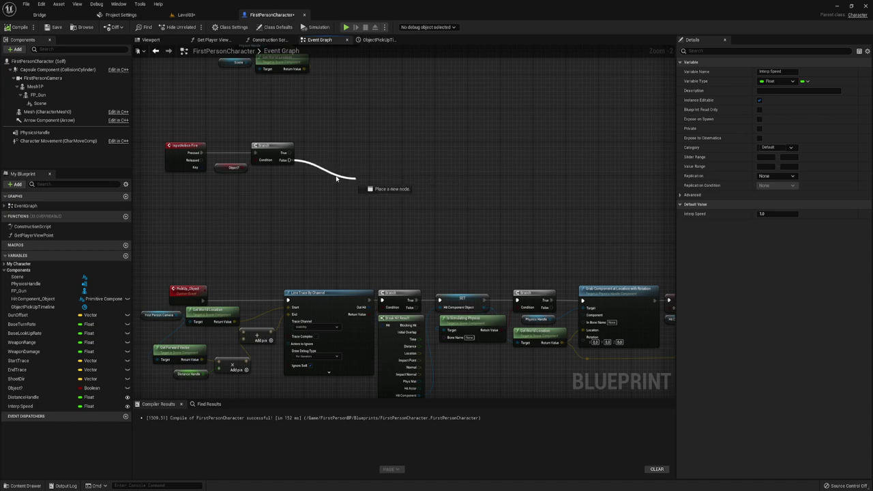
scroll(283, 211, up, 3)
drag(195, 122, 402, 229)
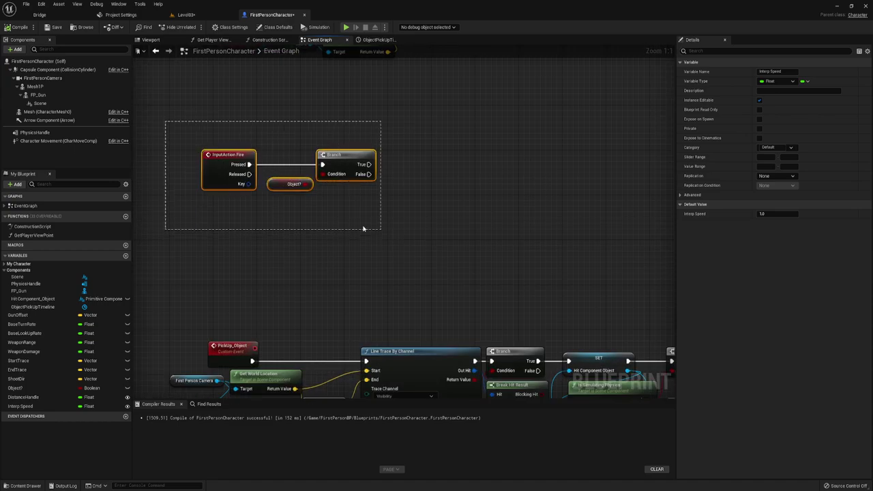
click(190, 223)
click(218, 169)
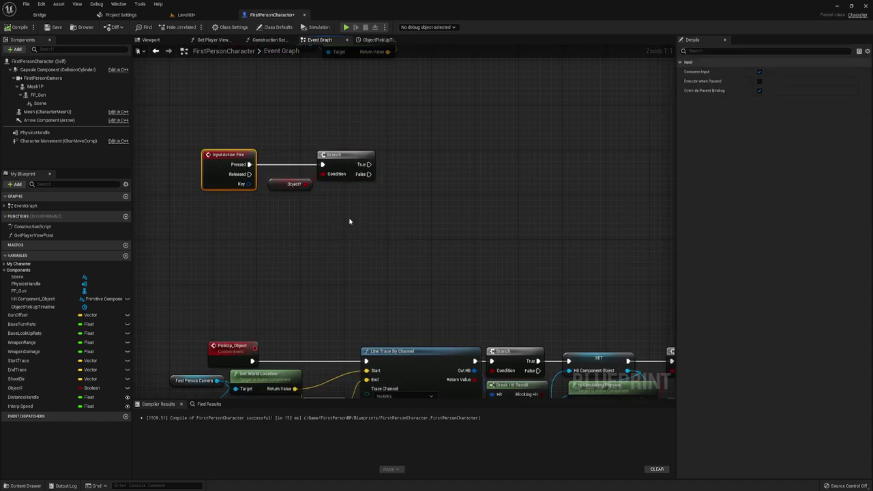
right_drag(350, 220, 304, 202)
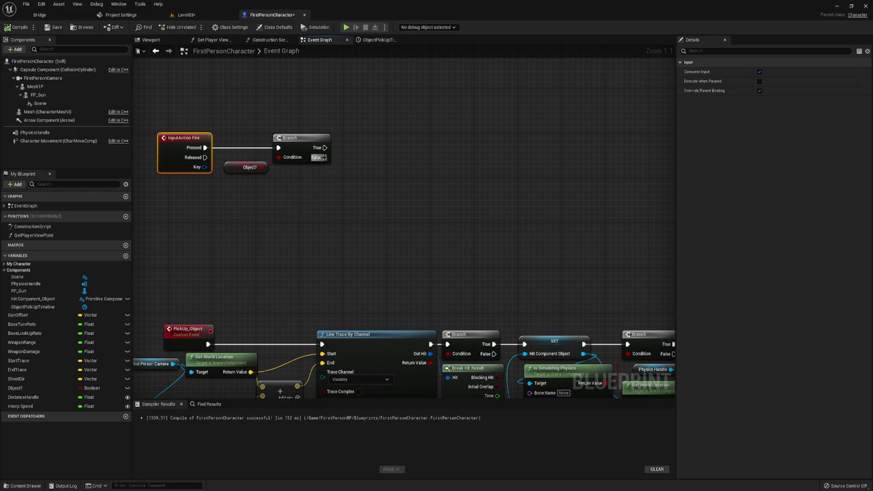
Call Pick Up Object from the Branch's False output and recompile.
drag(324, 157, 364, 181)
text(pi)
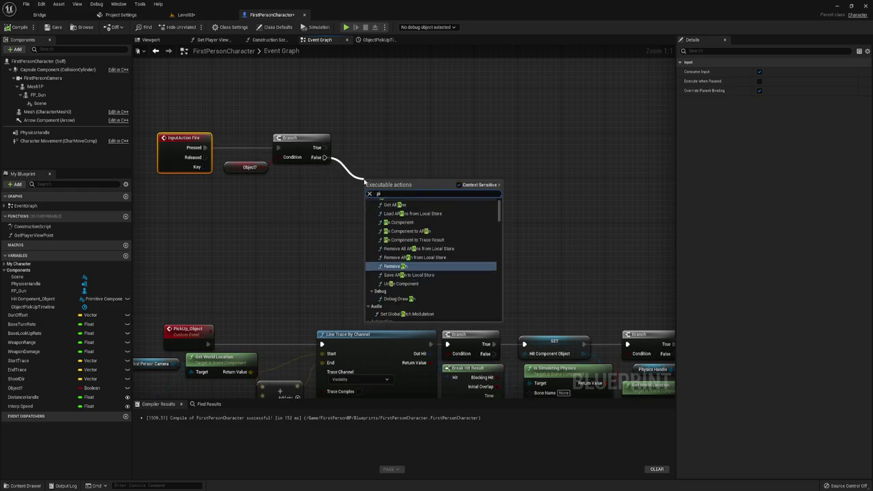
text(c)
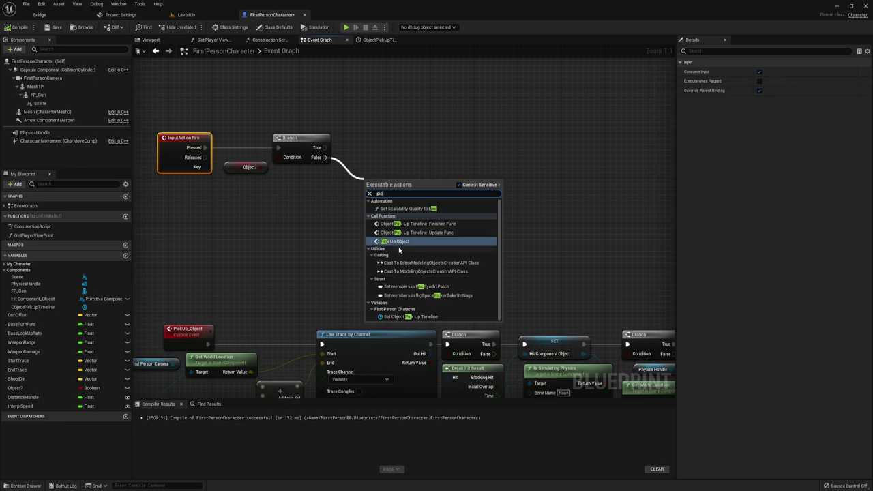
click(400, 242)
mouse_move(175, 291)
mouse_down()
mouse_move(222, 337)
mouse_move(219, 325)
mouse_move(263, 312)
mouse_up()
right_drag(264, 313, 305, 295)
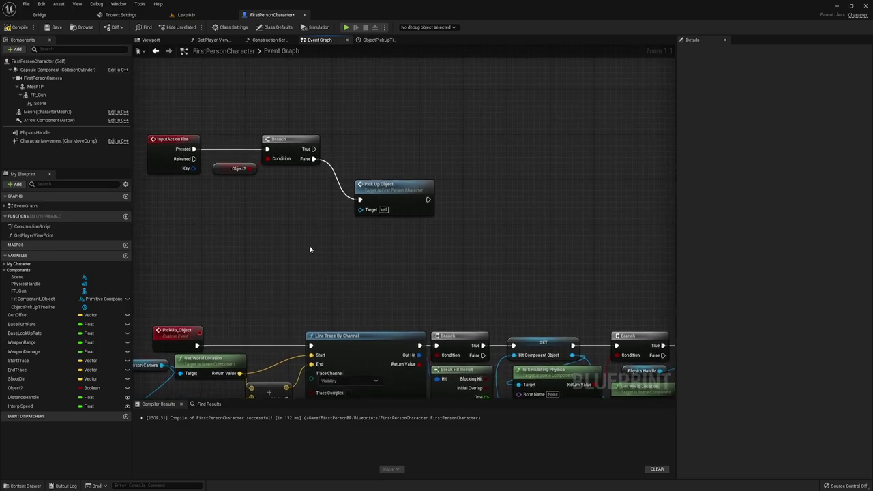
scroll(310, 249, down, 2)
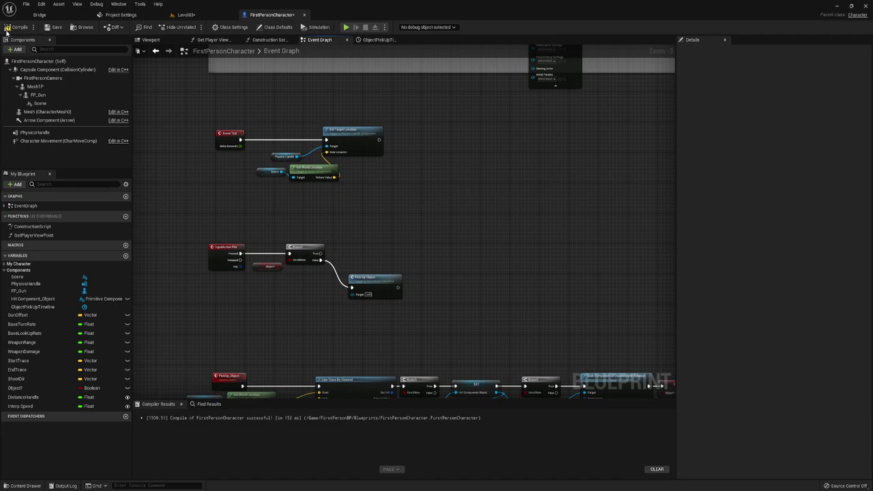
click(8, 28)
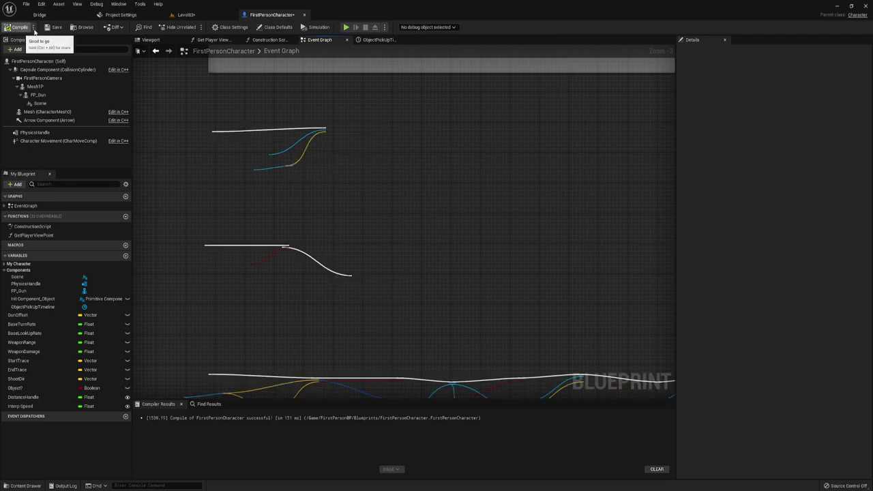
Return to the Level03 level and select Cube5.
click(182, 15)
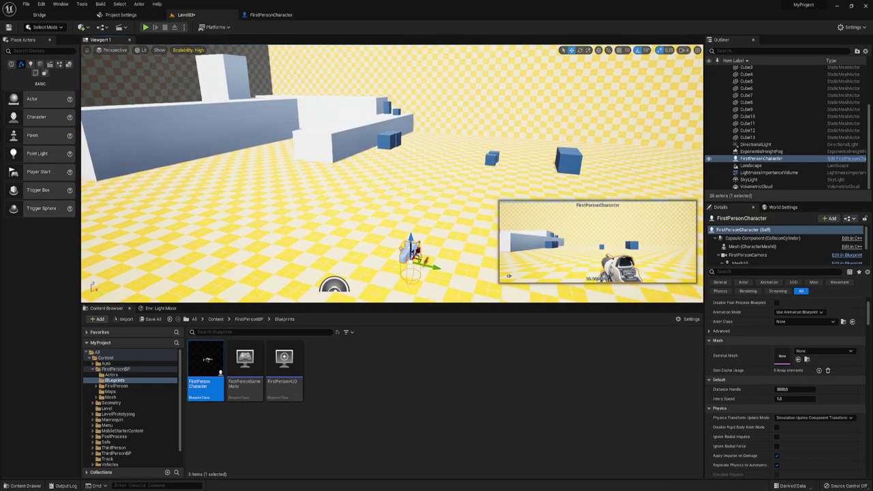
right_drag(370, 157, 371, 157)
click(352, 155)
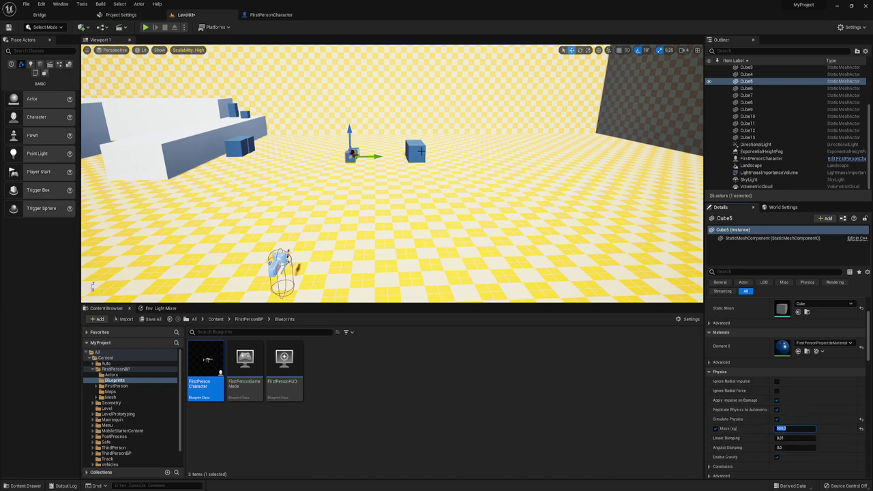
Select Cube10 and highlight its Mass (kg) value to replace it with 1400.
click(419, 150)
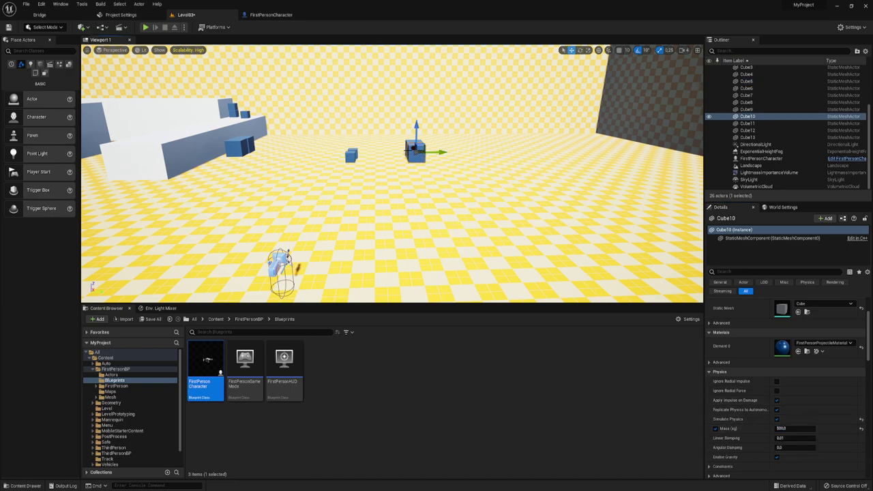
click(791, 428)
key(ctrl+a)
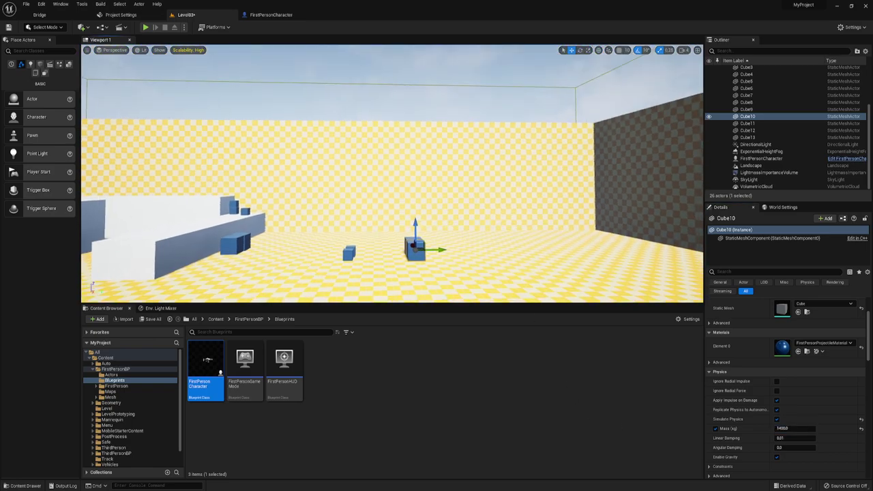
Select the neighbouring Cube11 to check its mass and survey the surrounding walls and cubes.
right_drag(499, 189, 499, 189)
click(478, 208)
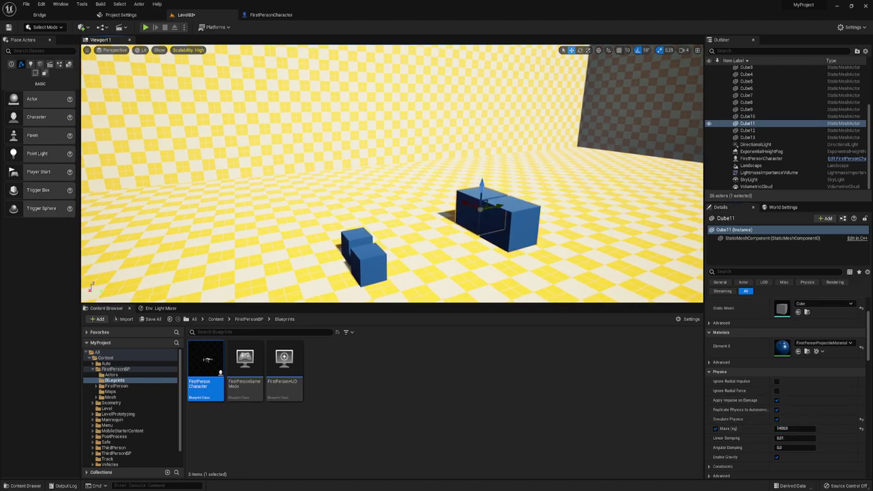
right_drag(550, 288, 549, 288)
right_drag(359, 99, 359, 99)
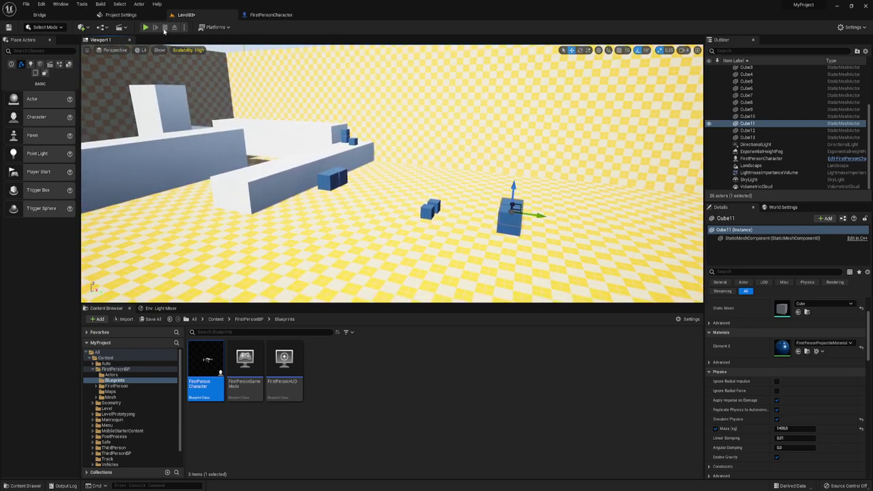
Play-test the level walking forward, stop it, and return to the FirstPersonCharacter blueprint.
click(145, 27)
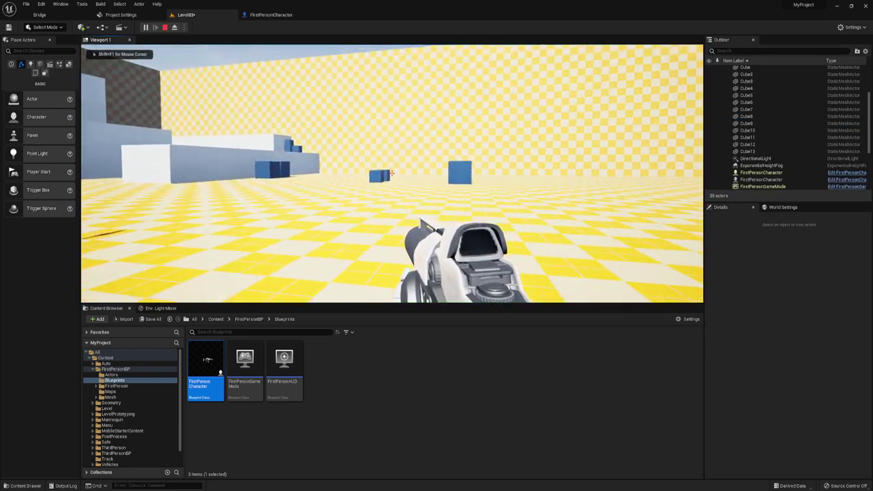
key(w)
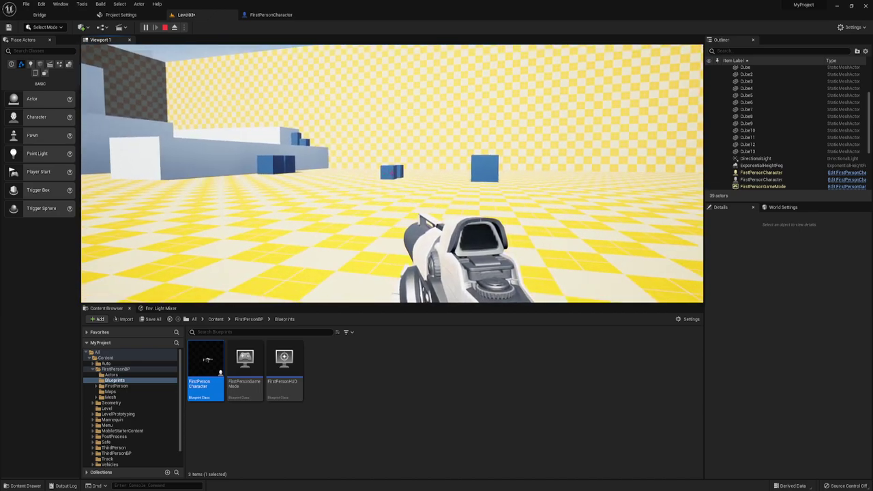
key(Escape)
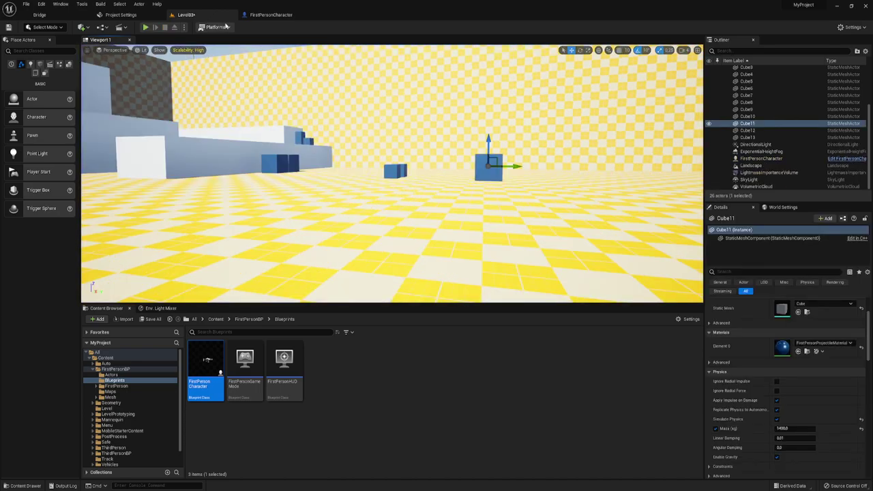
click(271, 14)
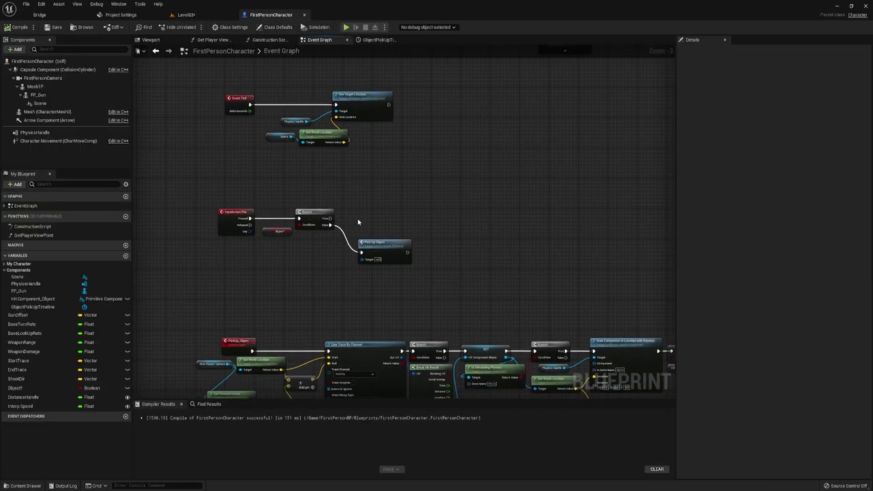
Nudge the Pick Up Object node and inspect the Branch and PickUp_Object event chain.
scroll(357, 221, up, 3)
click(368, 240)
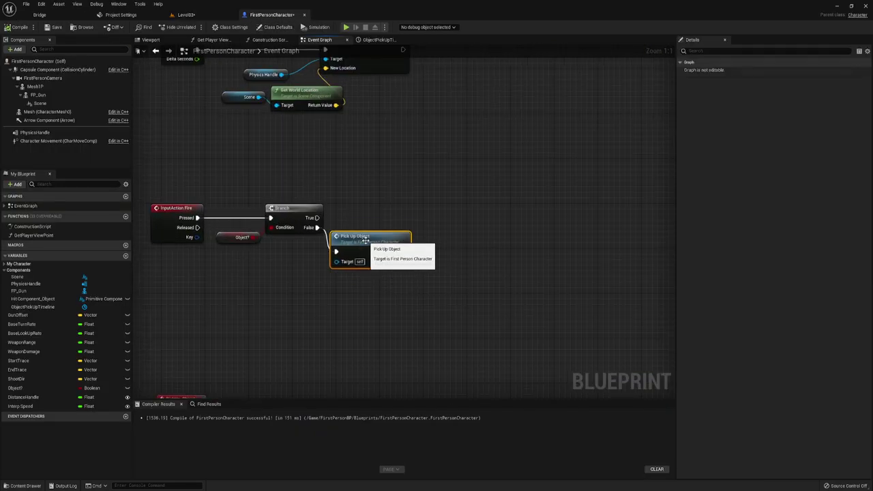
drag(367, 240, 363, 245)
right_drag(268, 262, 295, 261)
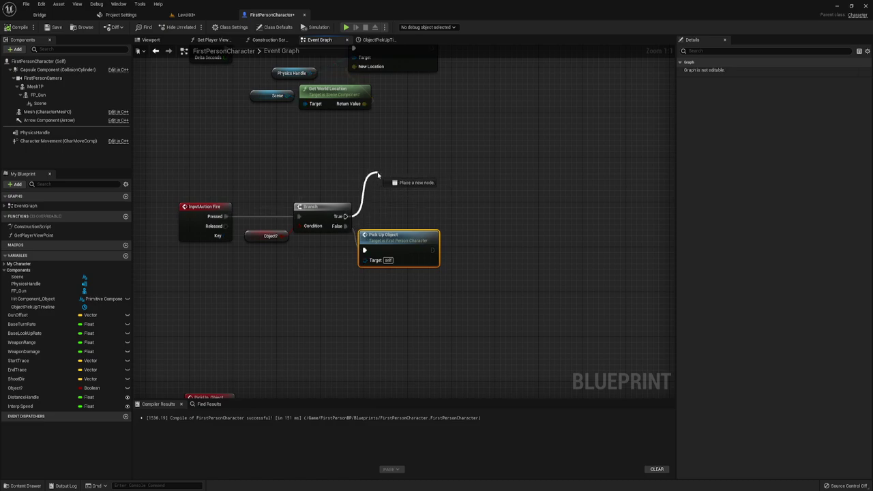
drag(341, 217, 377, 174)
click(365, 210)
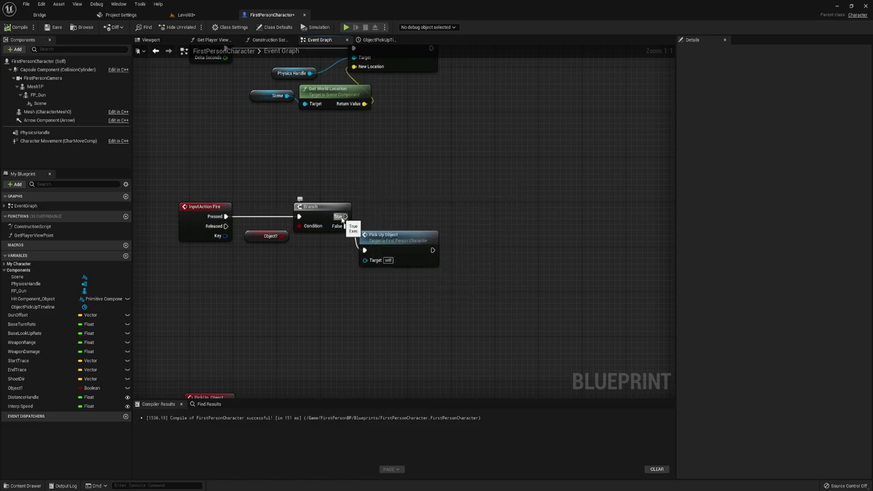
drag(265, 273, 363, 196)
click(246, 258)
mouse_move(285, 275)
right_down()
mouse_move(331, 208)
mouse_move(369, 216)
right_up()
Move Pick Up Object up beside the Branch, compile, and launch a standalone preview.
scroll(412, 212, down, 4)
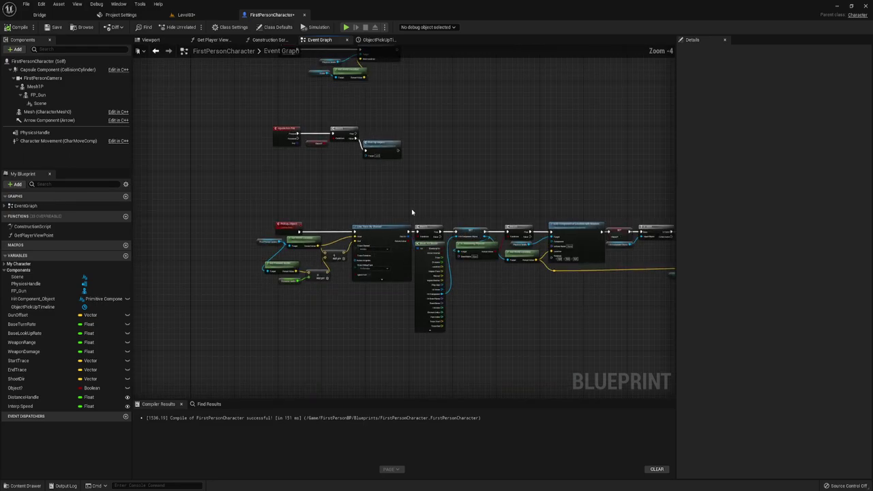
scroll(402, 217, up, 1)
scroll(375, 224, up, 1)
scroll(341, 230, up, 1)
scroll(313, 234, up, 1)
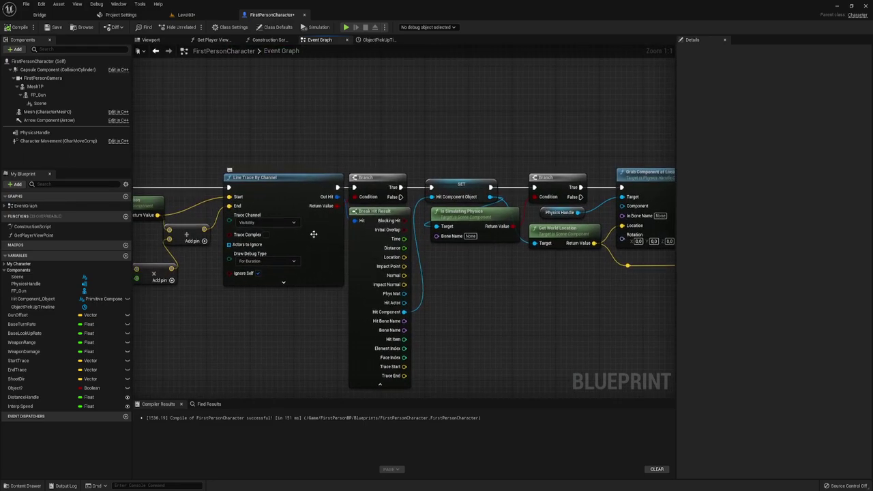
right_drag(314, 234, 406, 330)
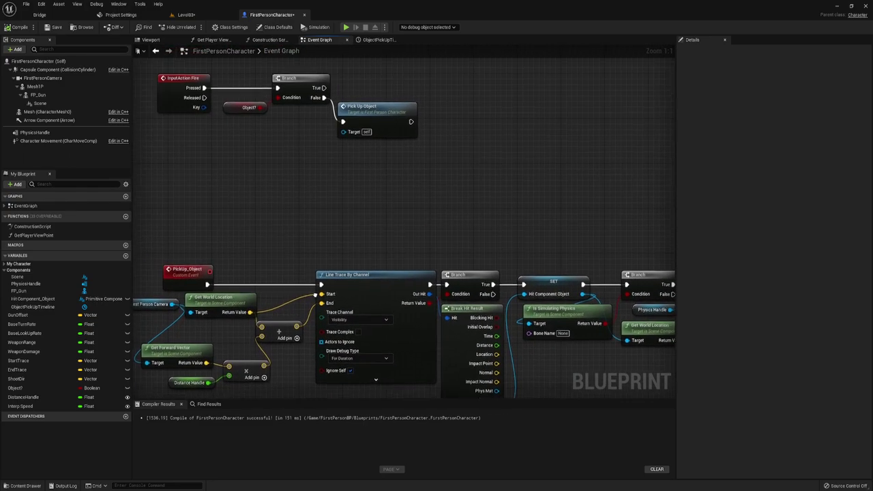
right_drag(358, 202, 358, 210)
right_drag(299, 134, 299, 161)
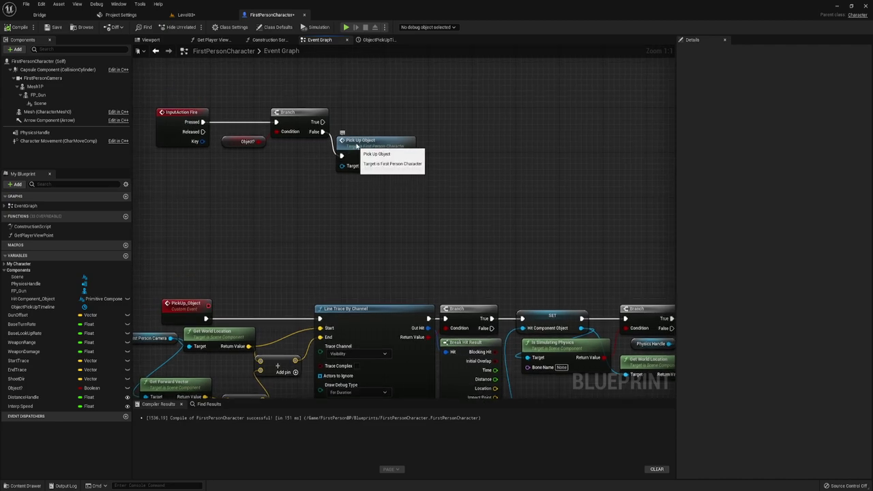
drag(340, 158, 351, 116)
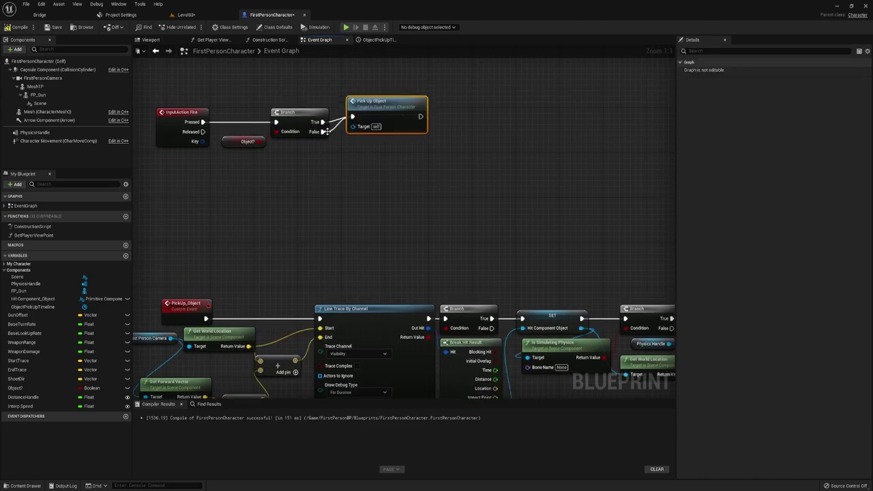
click(15, 28)
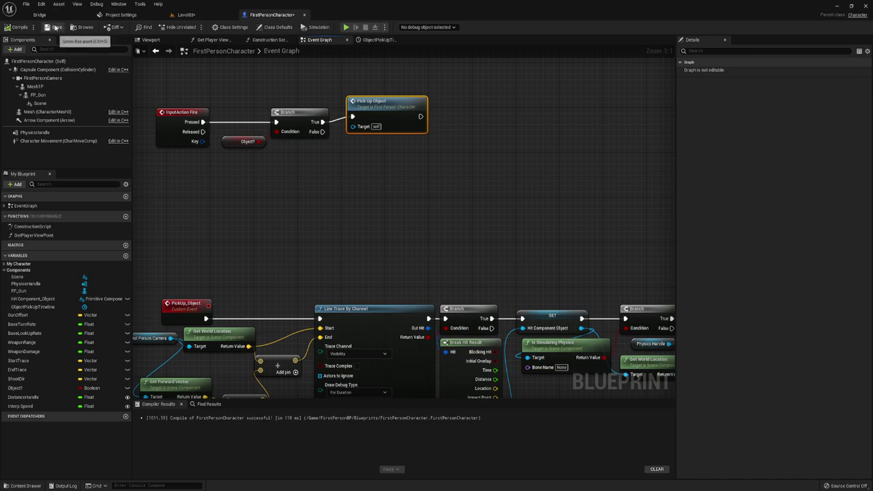
click(346, 28)
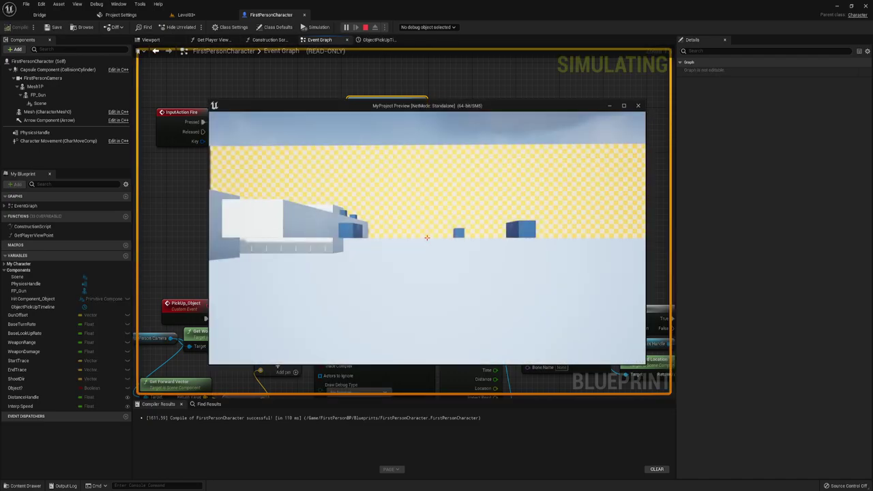
Stop the preview, run and stop an in-editor play test from Level03, then fly down to the cubes.
key(Escape)
click(186, 15)
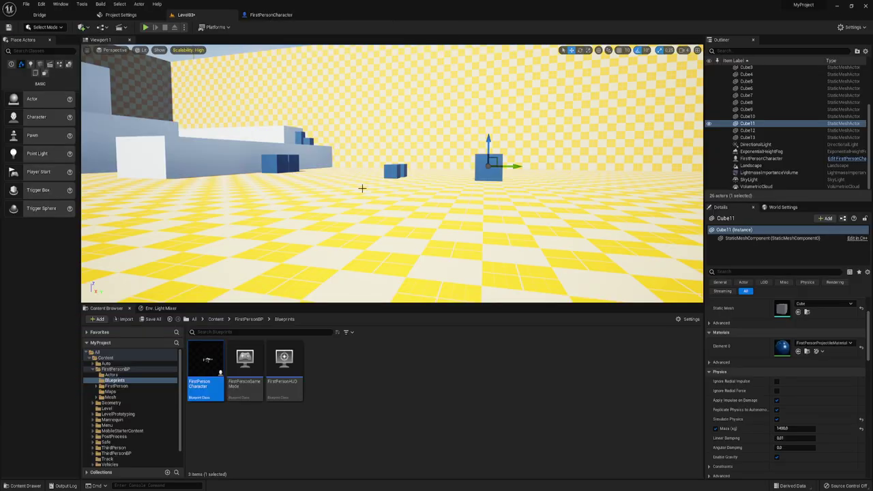
click(145, 28)
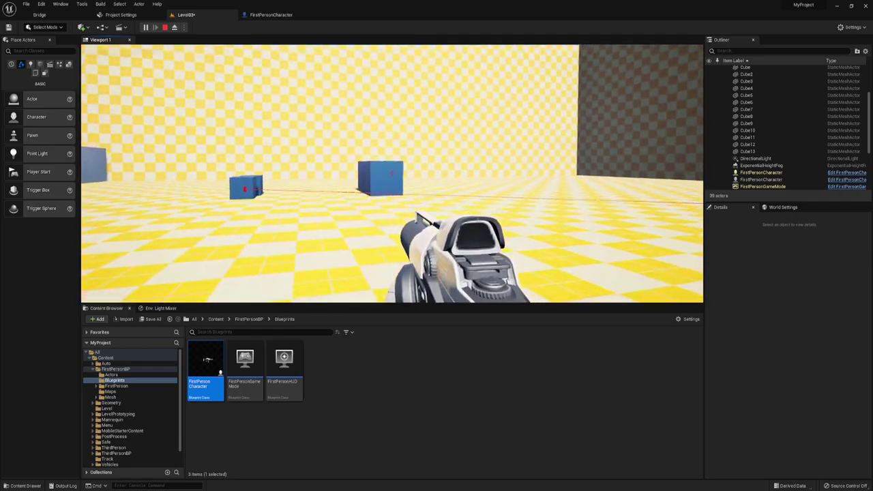
key(Escape)
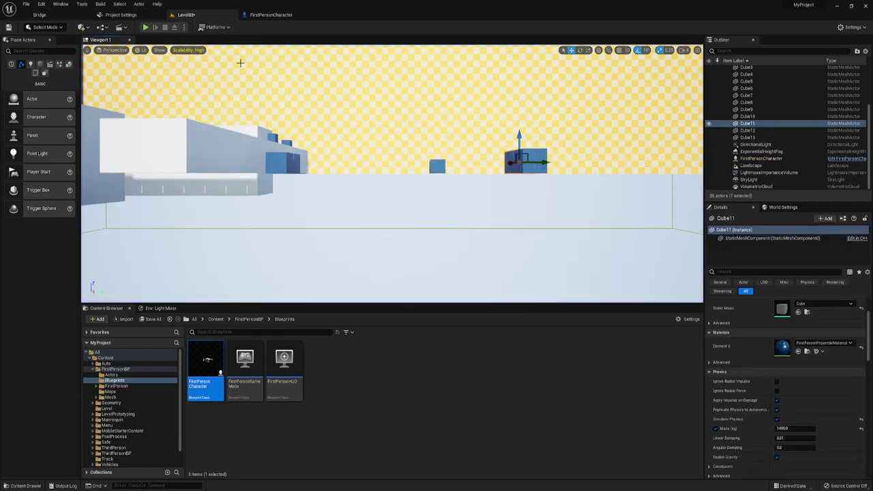
right_drag(312, 79, 313, 79)
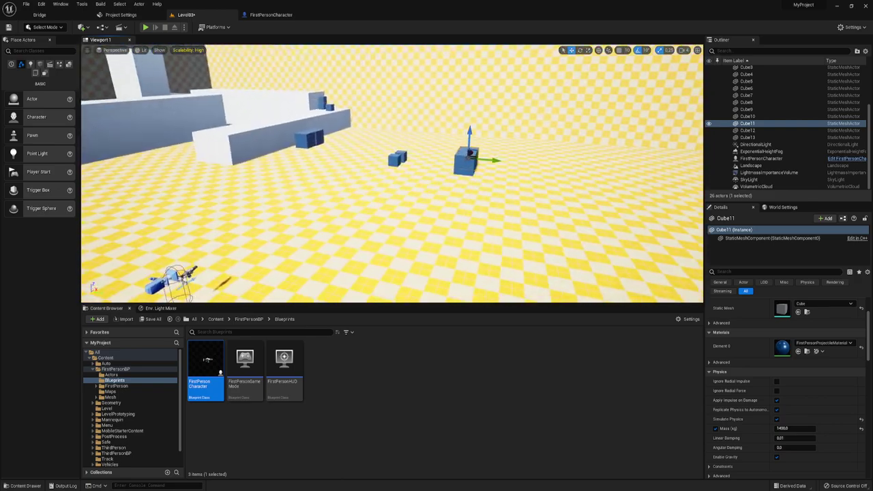
Rewire Pick Up Object to the Branch's False output and nudge the node slightly lower.
click(270, 14)
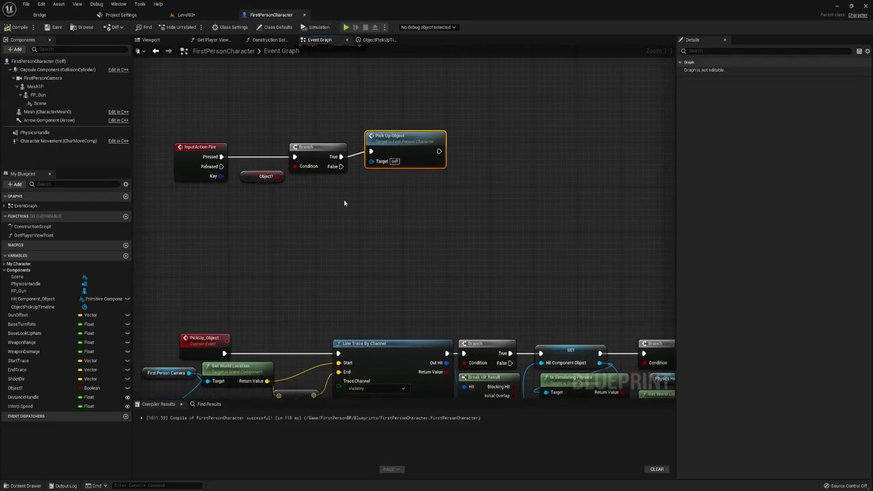
alt+click(371, 150)
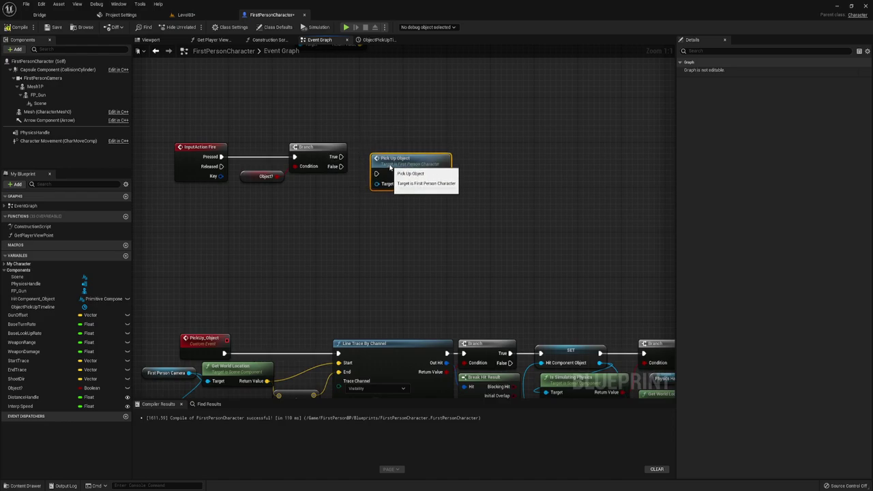
mouse_move(382, 161)
mouse_down()
mouse_move(382, 183)
mouse_move(372, 174)
mouse_up()
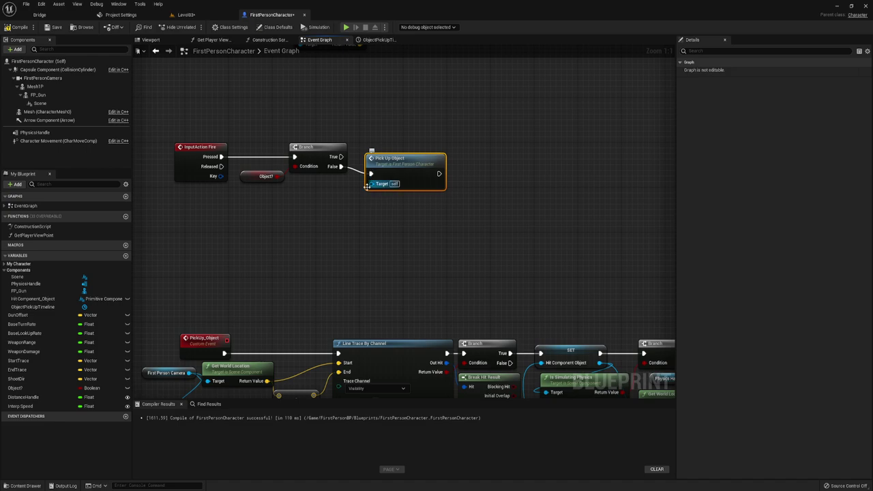
drag(375, 173, 376, 184)
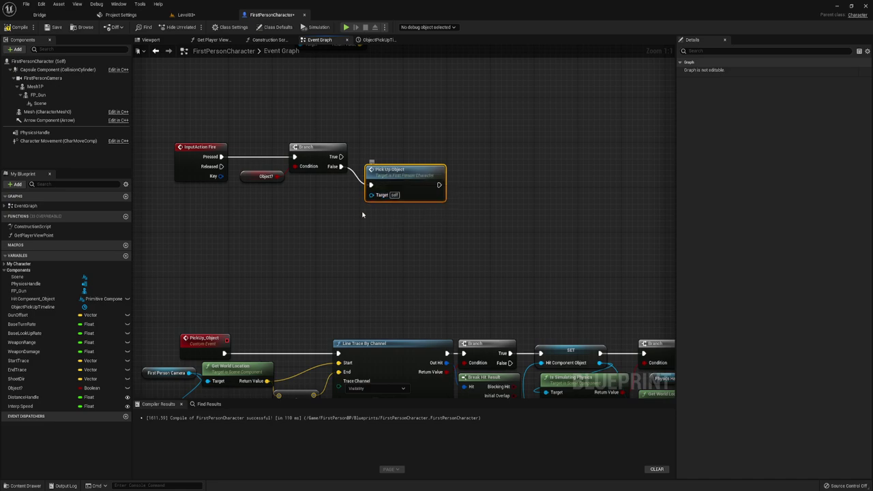
scroll(376, 241, down, 1)
scroll(409, 205, down, 1)
scroll(423, 252, down, 1)
mouse_move(423, 251)
right_down()
mouse_move(441, 234)
mouse_move(322, 239)
mouse_move(305, 220)
mouse_move(306, 260)
right_up()
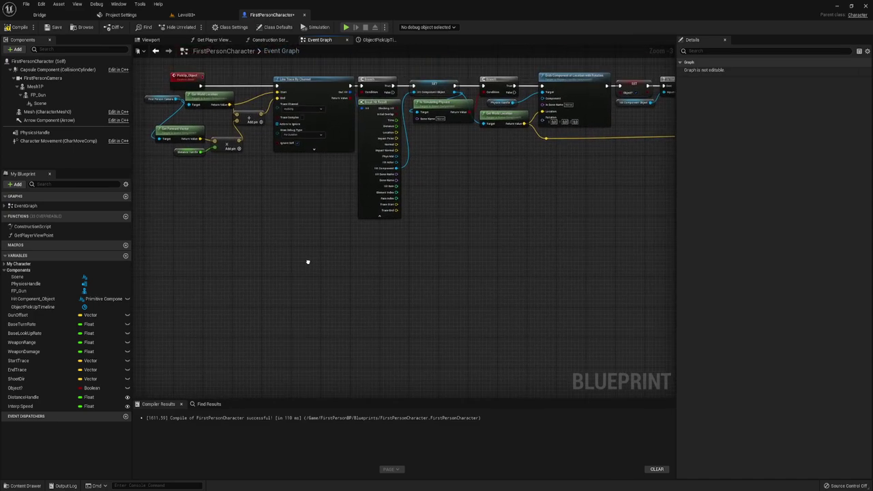
scroll(323, 259, down, 2)
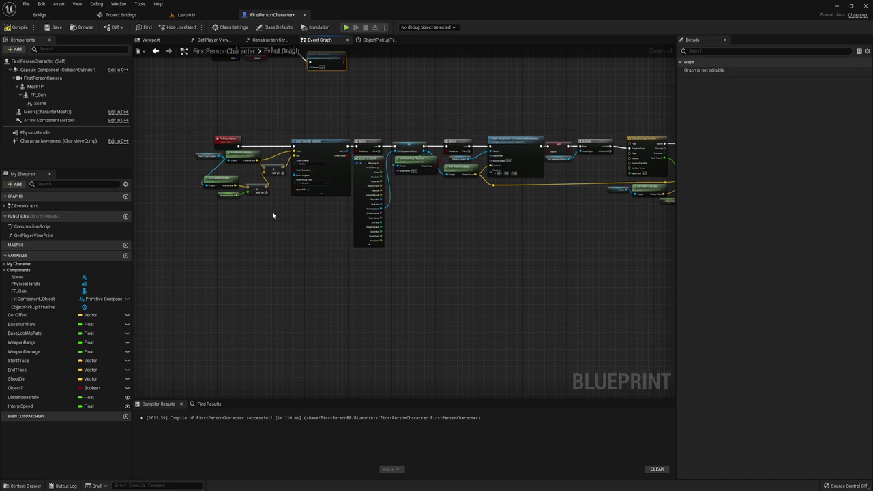
click(220, 140)
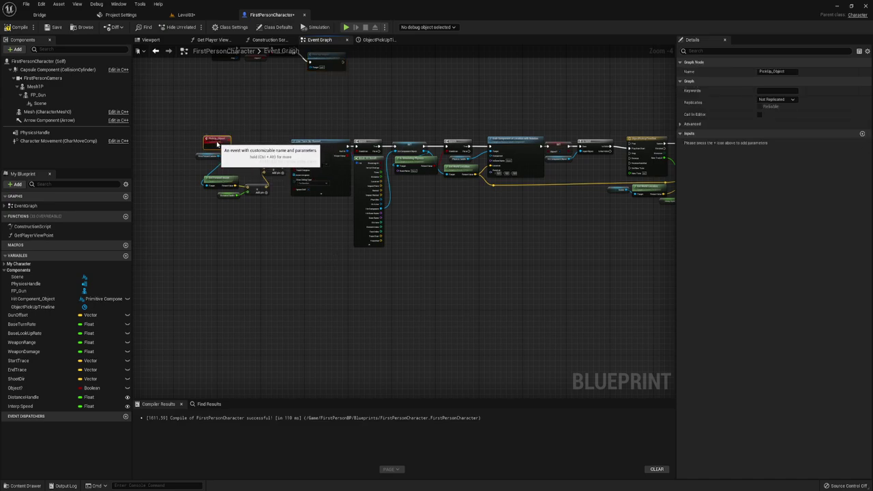
mouse_move(267, 233)
right_down()
mouse_move(284, 284)
mouse_move(400, 250)
mouse_move(314, 253)
right_up()
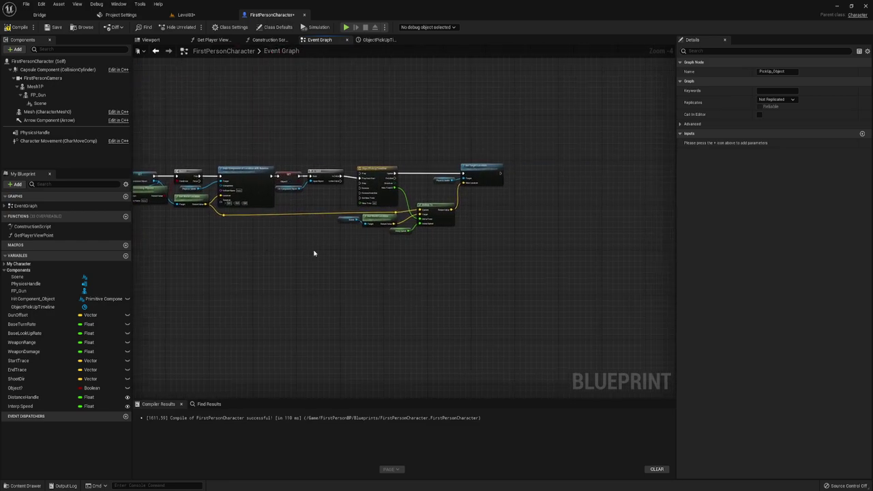
drag(372, 158, 569, 318)
scroll(368, 312, up, 4)
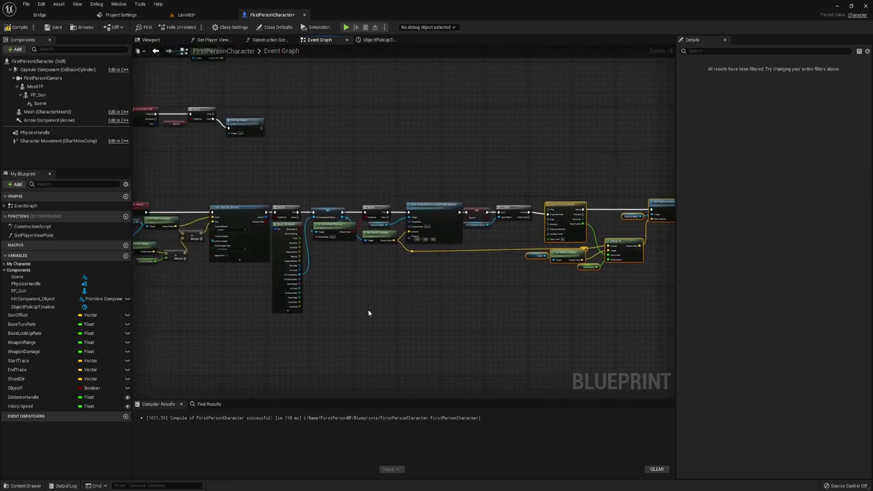
right_drag(438, 296, 527, 296)
right_drag(337, 292, 396, 297)
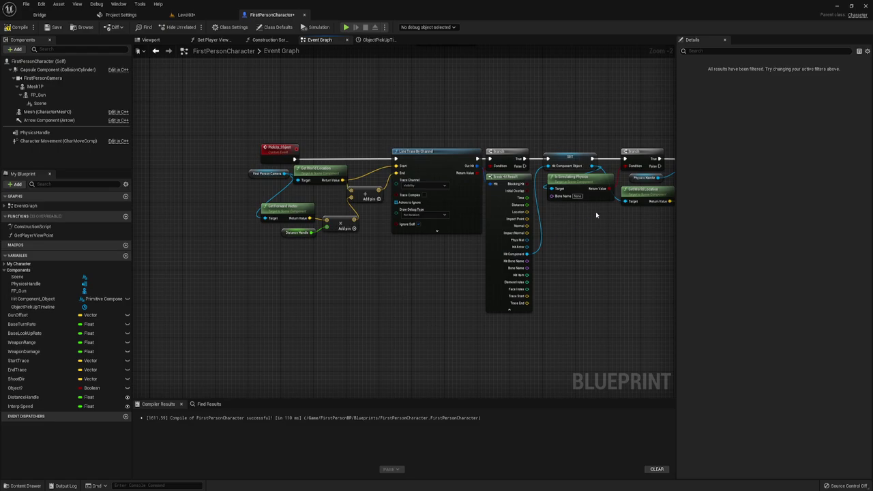
scroll(596, 215, up, 2)
drag(487, 139, 507, 175)
mouse_move(552, 273)
right_down()
mouse_move(348, 263)
mouse_move(382, 274)
right_up()
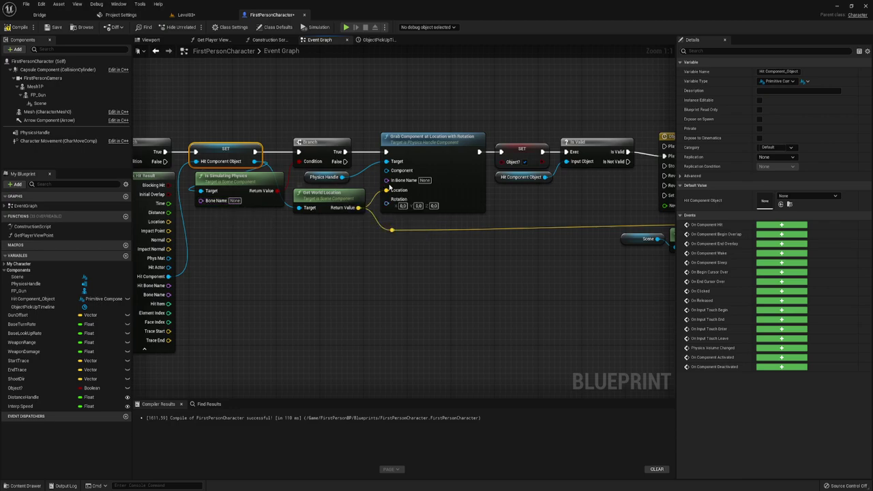
right_drag(498, 252, 270, 245)
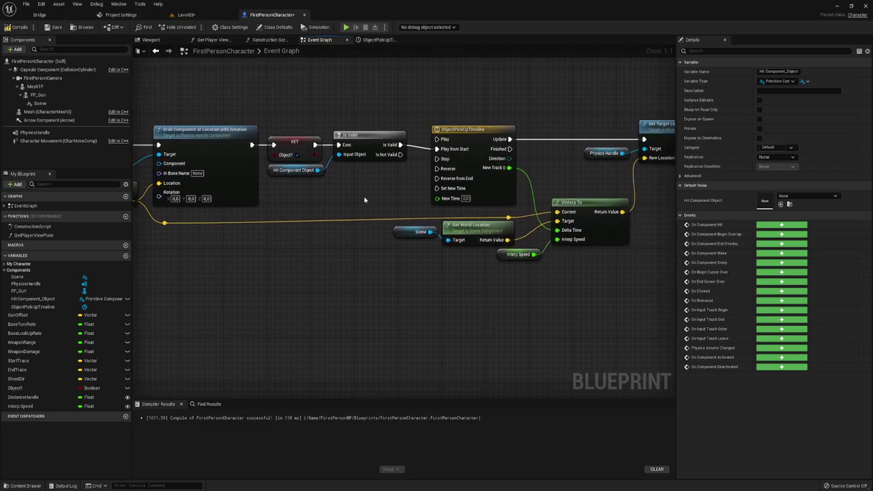
right_drag(364, 200, 318, 195)
right_drag(507, 278, 431, 277)
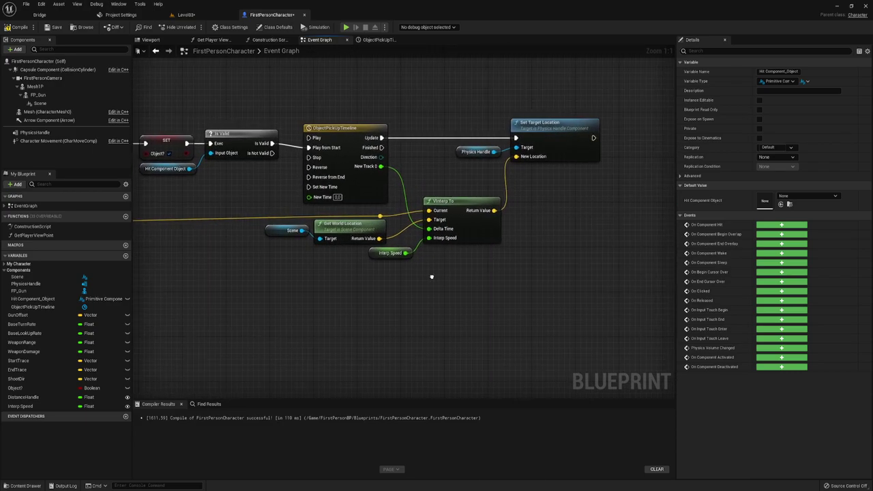
scroll(431, 277, down, 1)
scroll(426, 266, down, 3)
scroll(421, 255, down, 2)
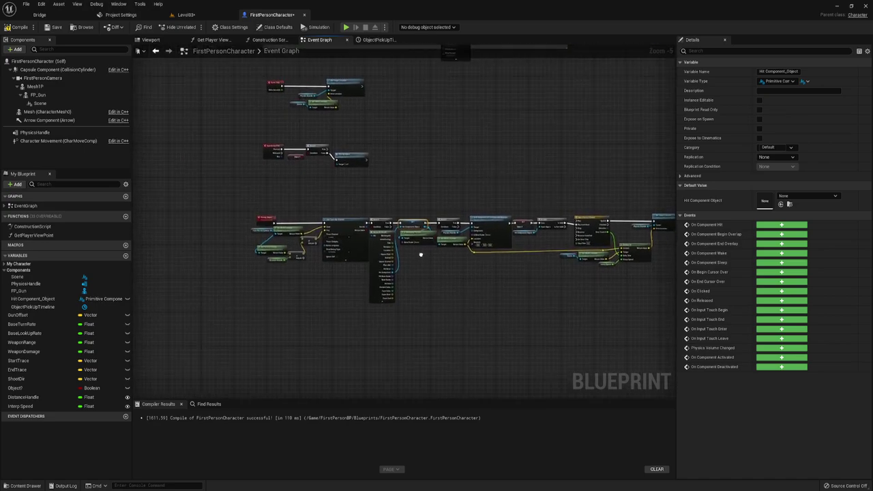
scroll(420, 255, up, 2)
scroll(409, 259, up, 1)
scroll(396, 264, up, 1)
click(380, 269)
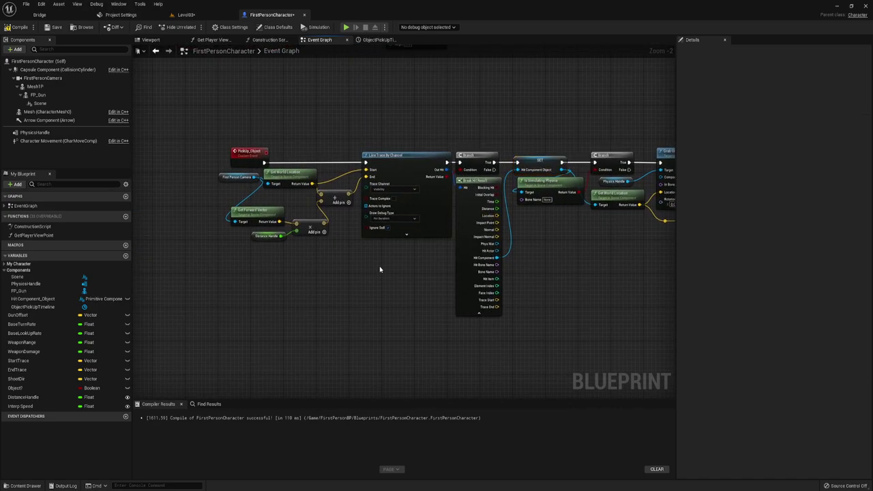